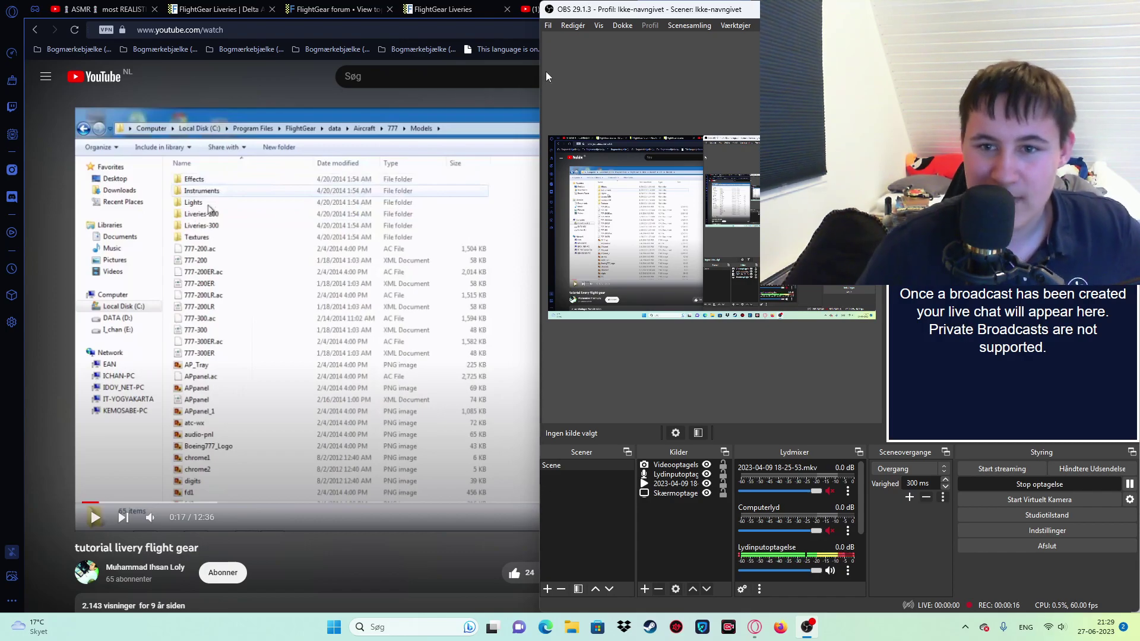
pyautogui.click(62, 380)
pyautogui.scroll(-3, 159, 575)
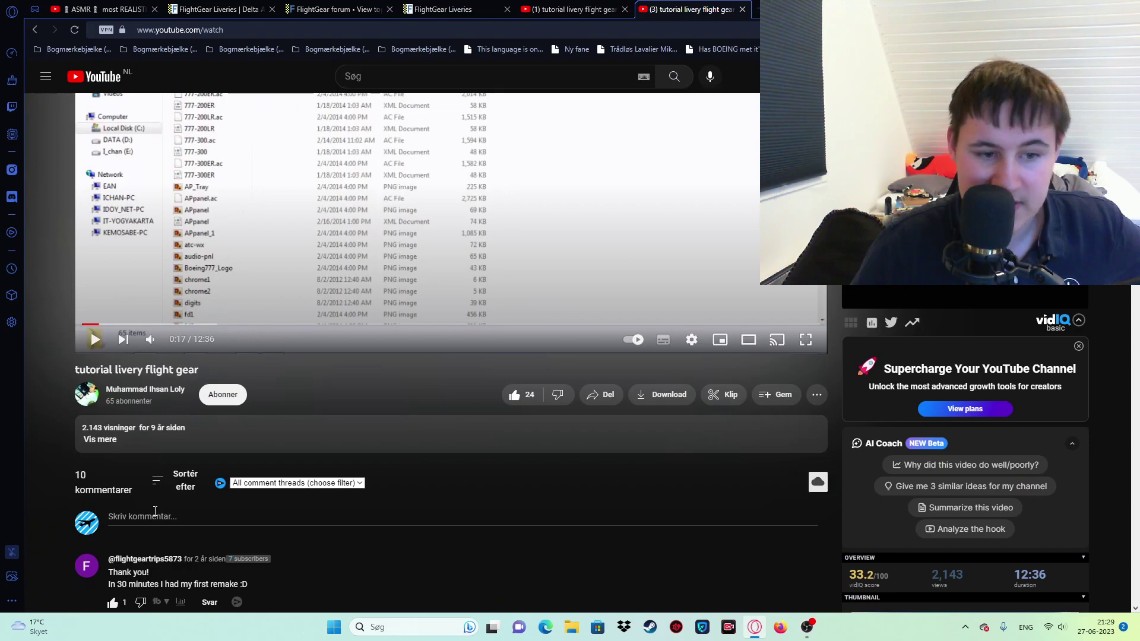
pyautogui.scroll(2, 155, 511)
pyautogui.scroll(-3, 287, 517)
pyautogui.scroll(4, 189, 472)
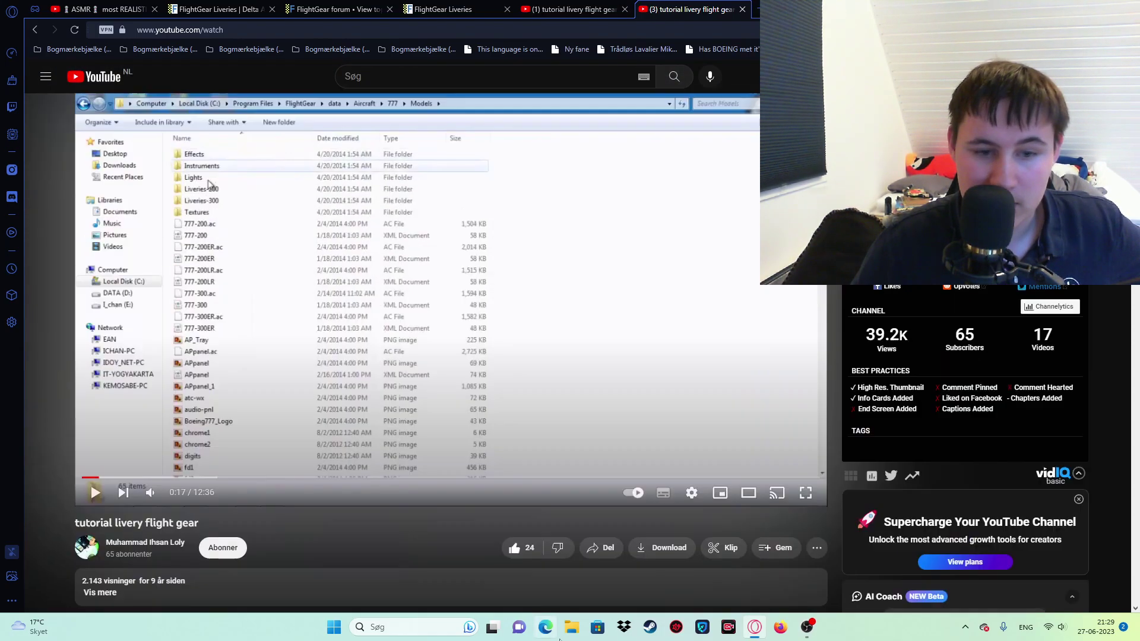
pyautogui.click(806, 627)
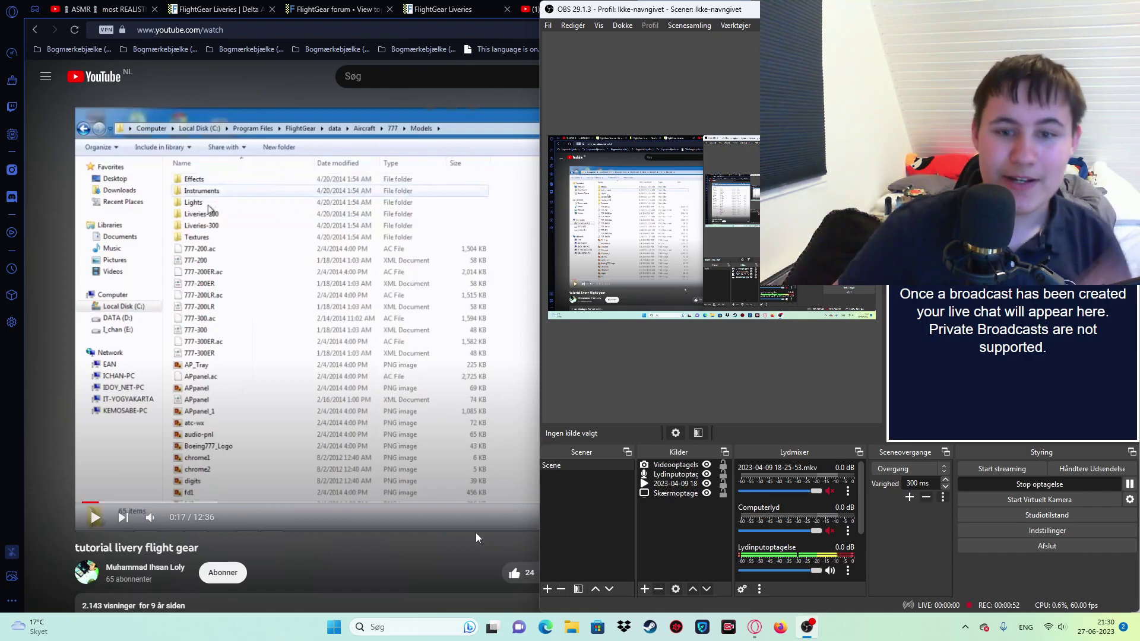
pyautogui.click(37, 405)
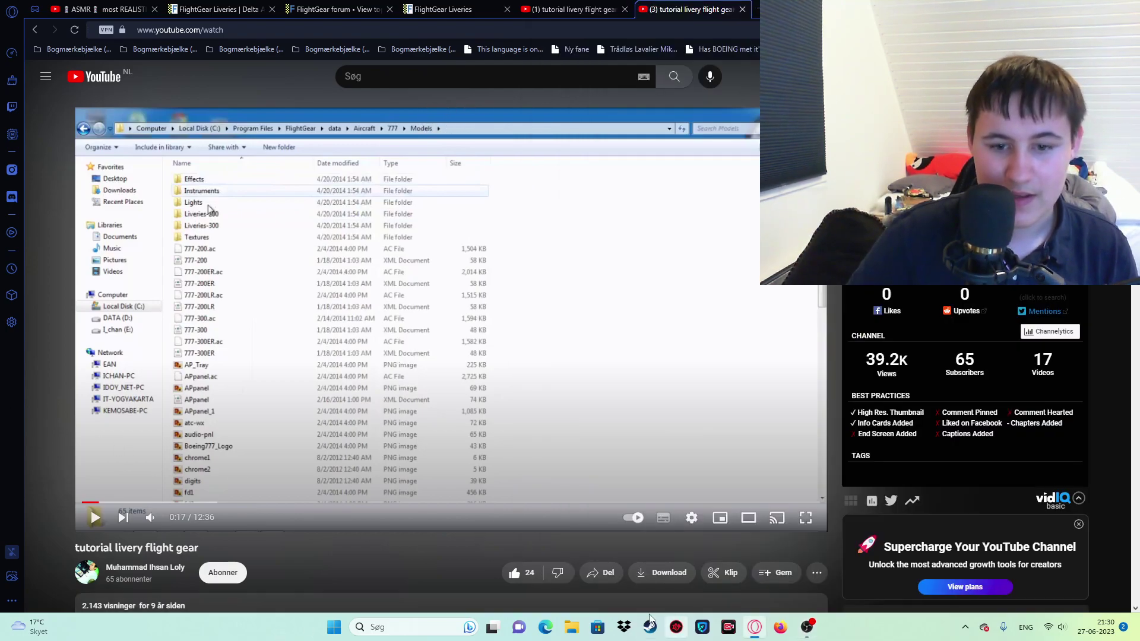
# Step: Switch to File Explorer and open the Aircraft folder under Programmer\FlightGear 2020.3\data on the Acer (C:) drive
pyautogui.click(573, 627)
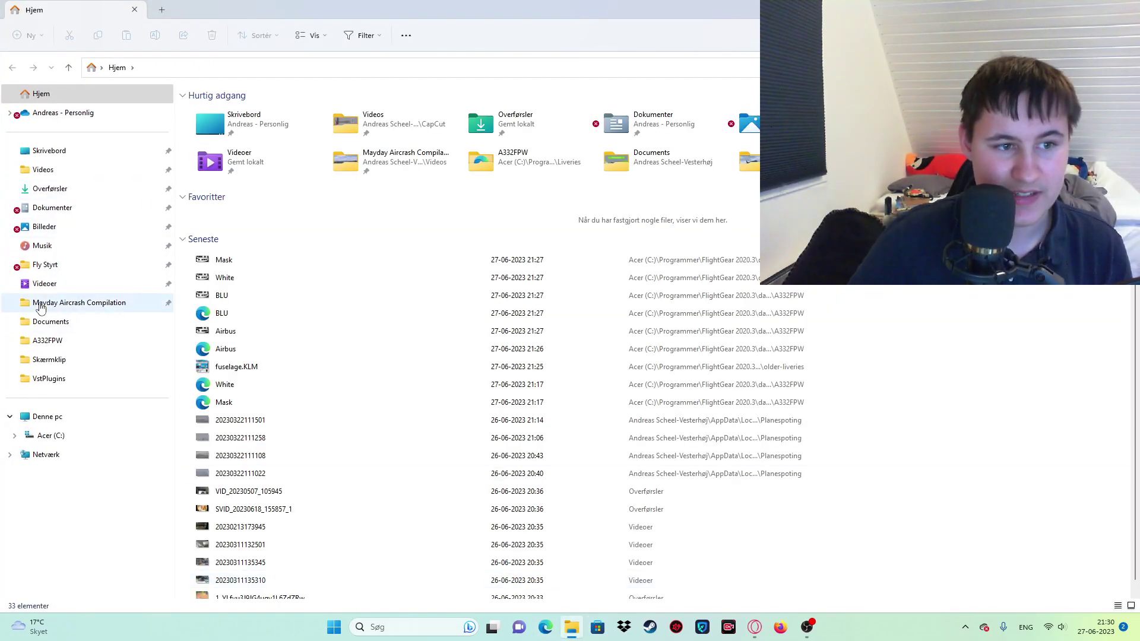
pyautogui.click(40, 421)
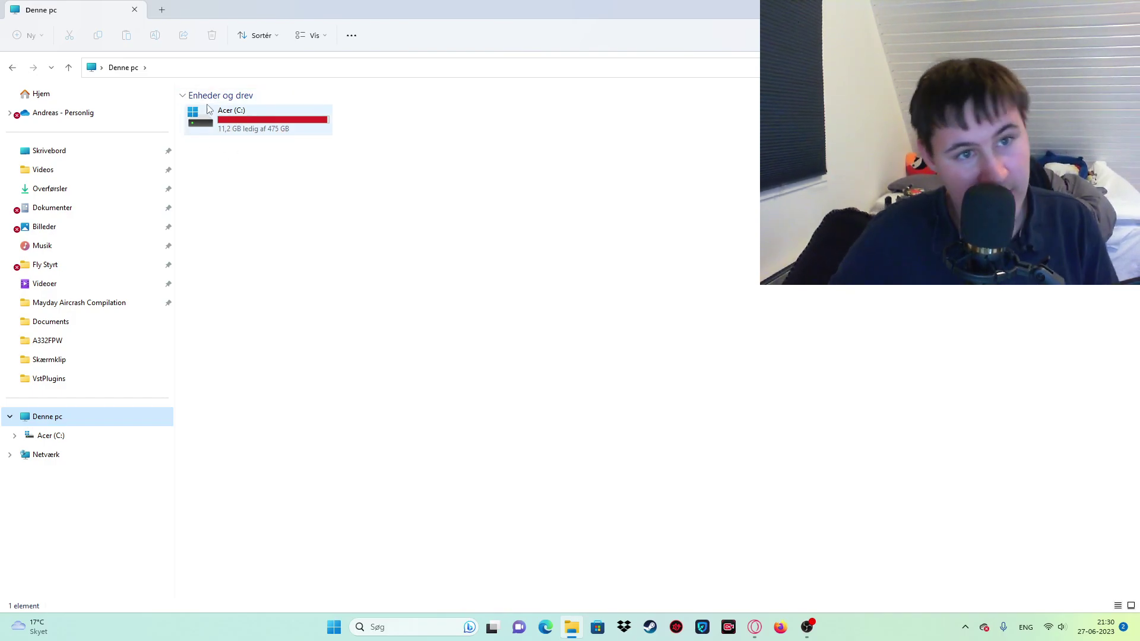
pyautogui.click(239, 121)
pyautogui.doubleClick(240, 121)
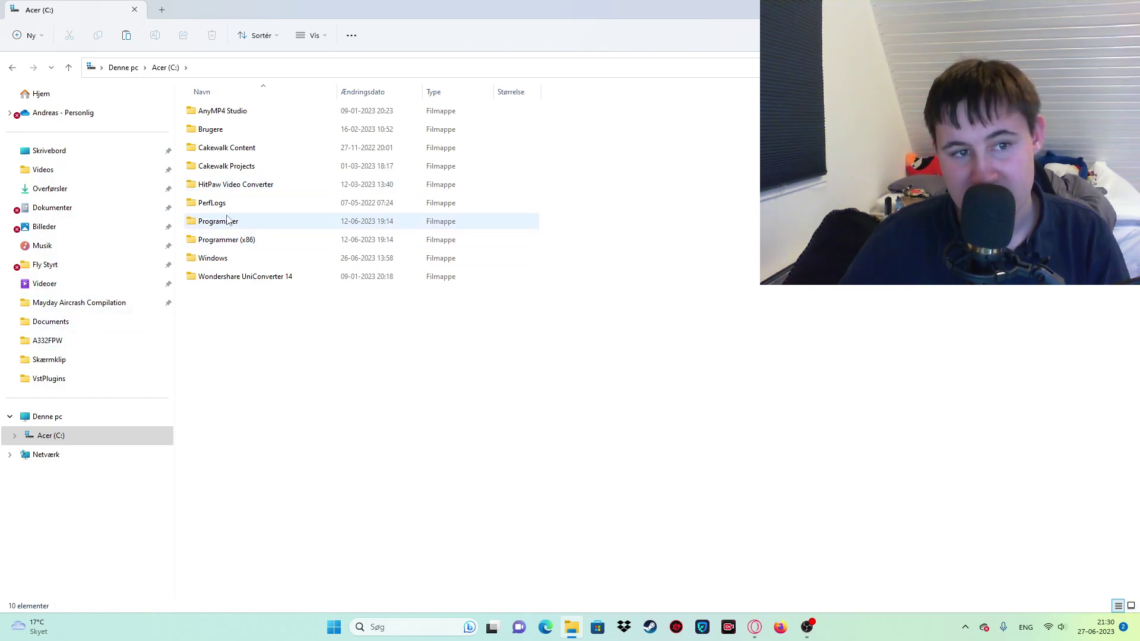
pyautogui.click(207, 228)
pyautogui.doubleClick(233, 227)
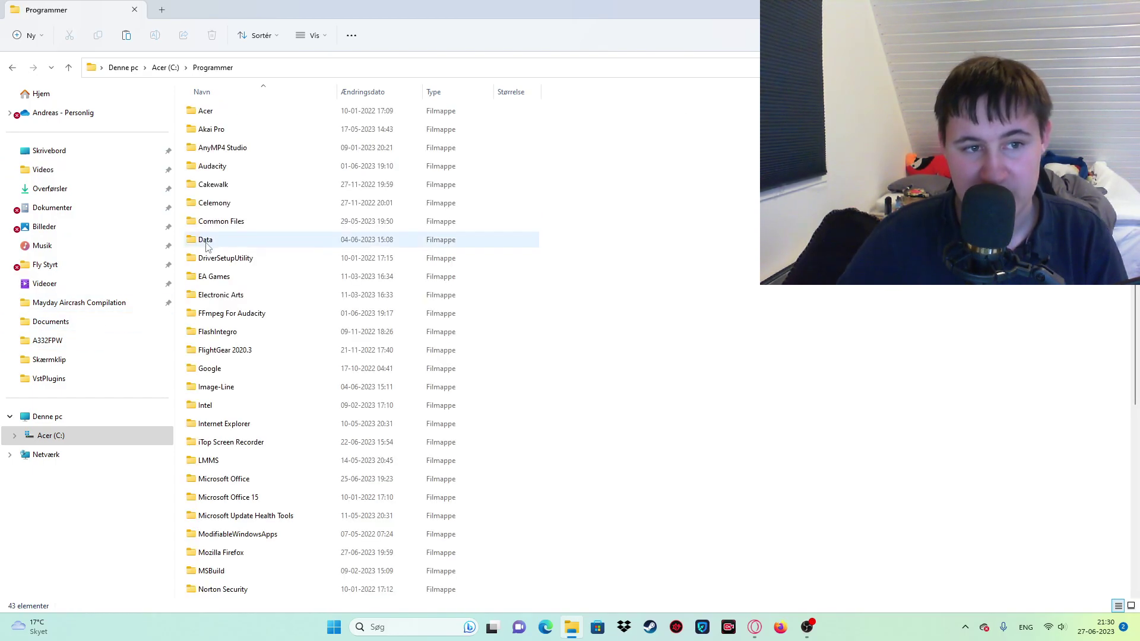
pyautogui.doubleClick(233, 352)
pyautogui.doubleClick(205, 130)
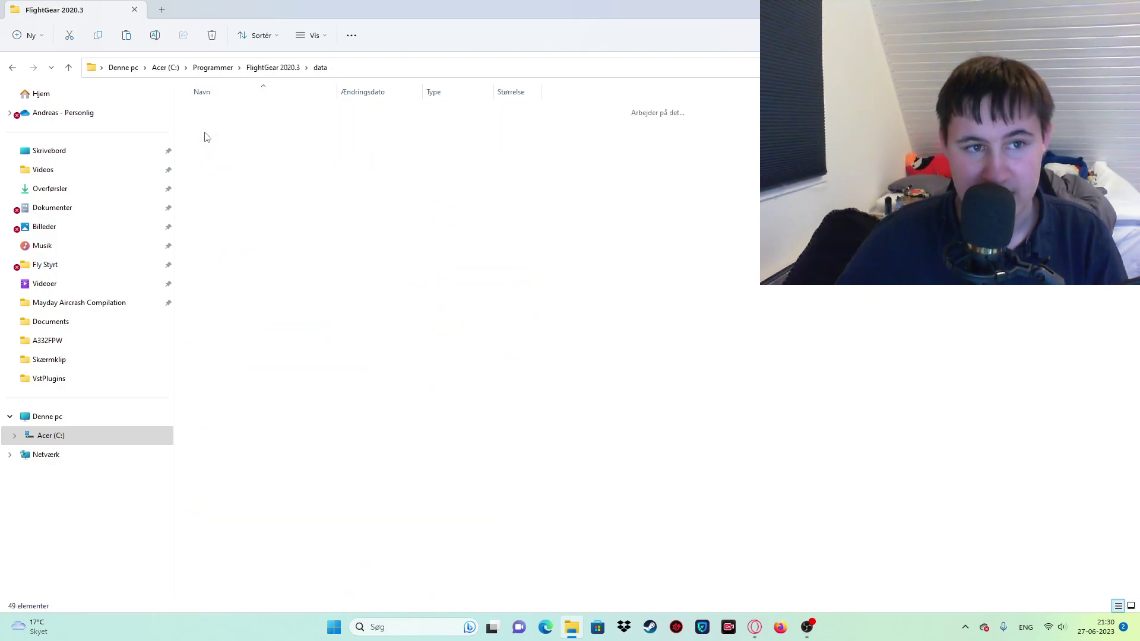
pyautogui.doubleClick(206, 132)
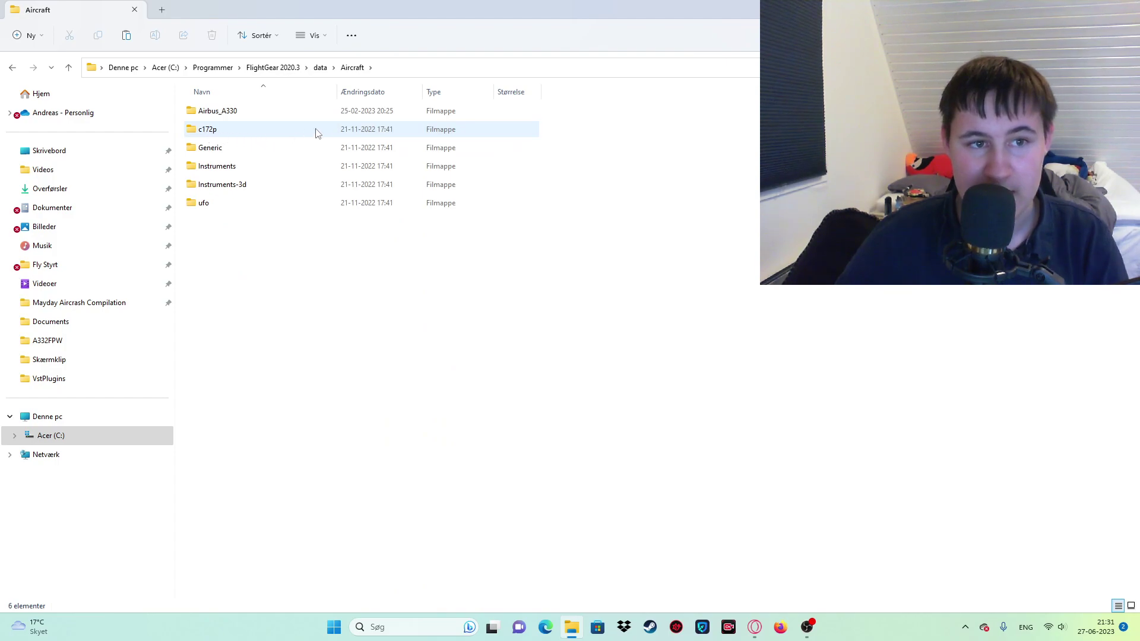
# Step: Open the Liveries folder inside the Models folder of the Airbus_A330 aircraft
pyautogui.moveTo(552, 136); pyautogui.dragTo(298, 105)
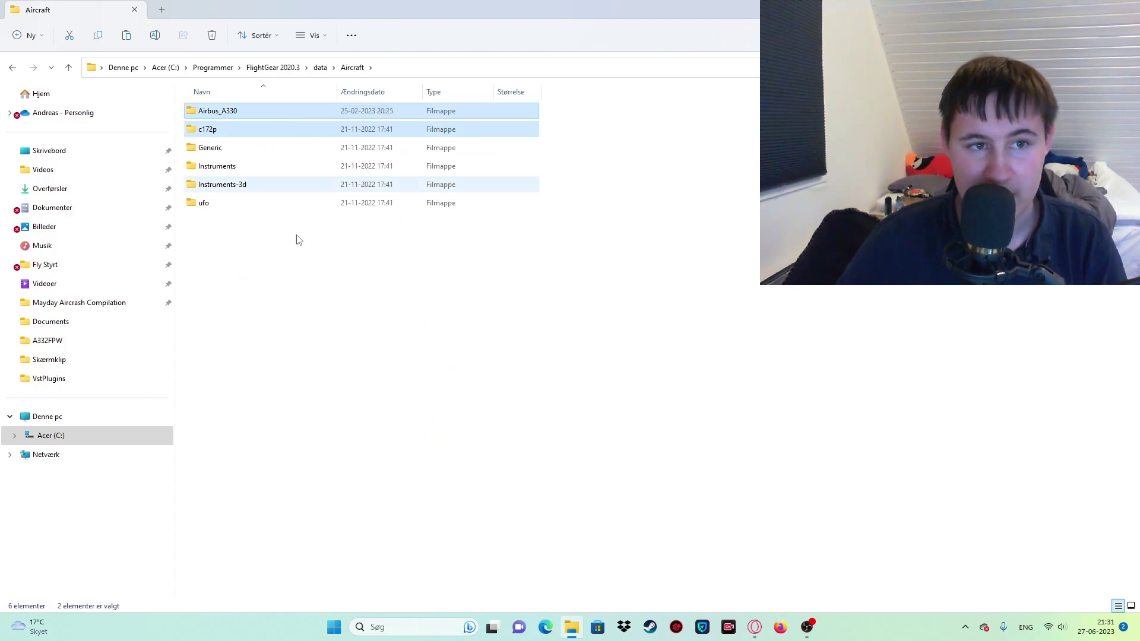
pyautogui.click(303, 315)
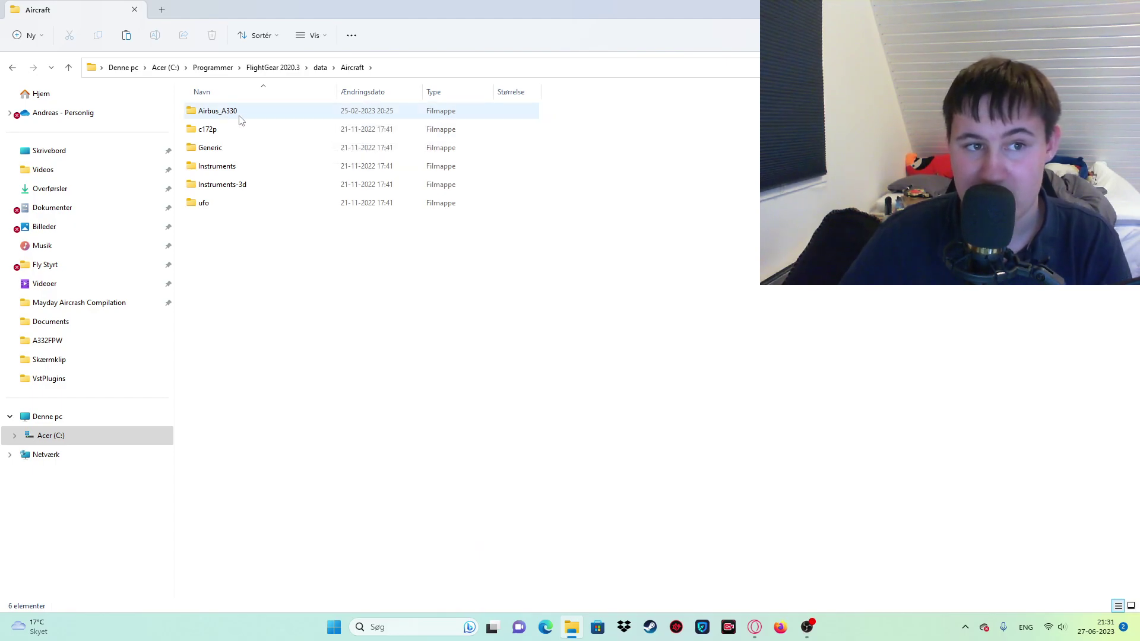
pyautogui.moveTo(282, 130)
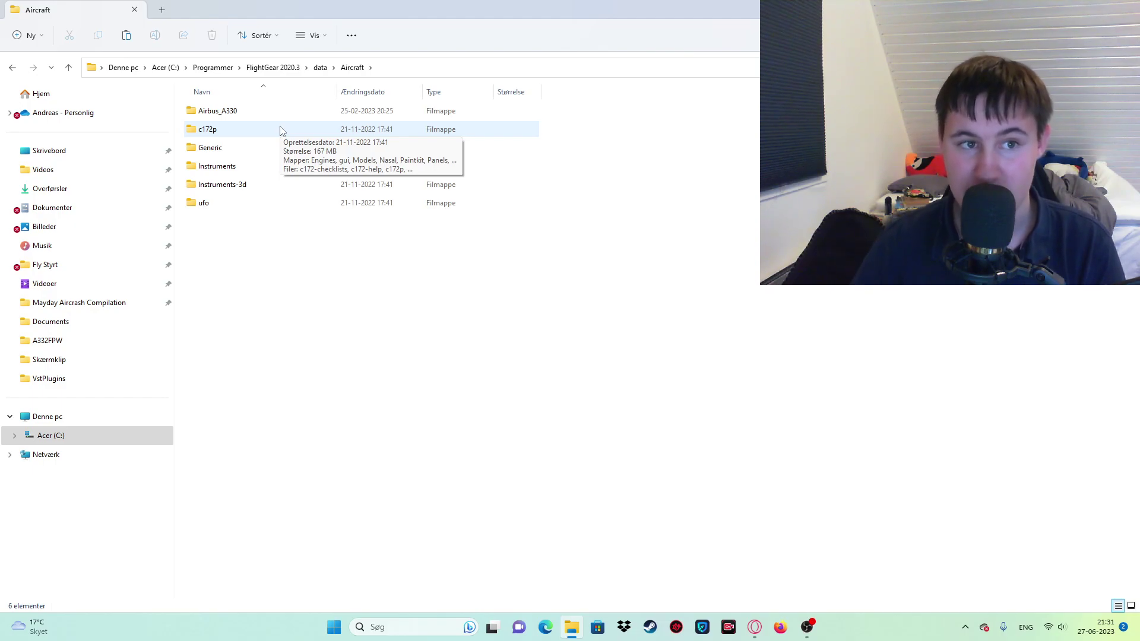
pyautogui.doubleClick(233, 111)
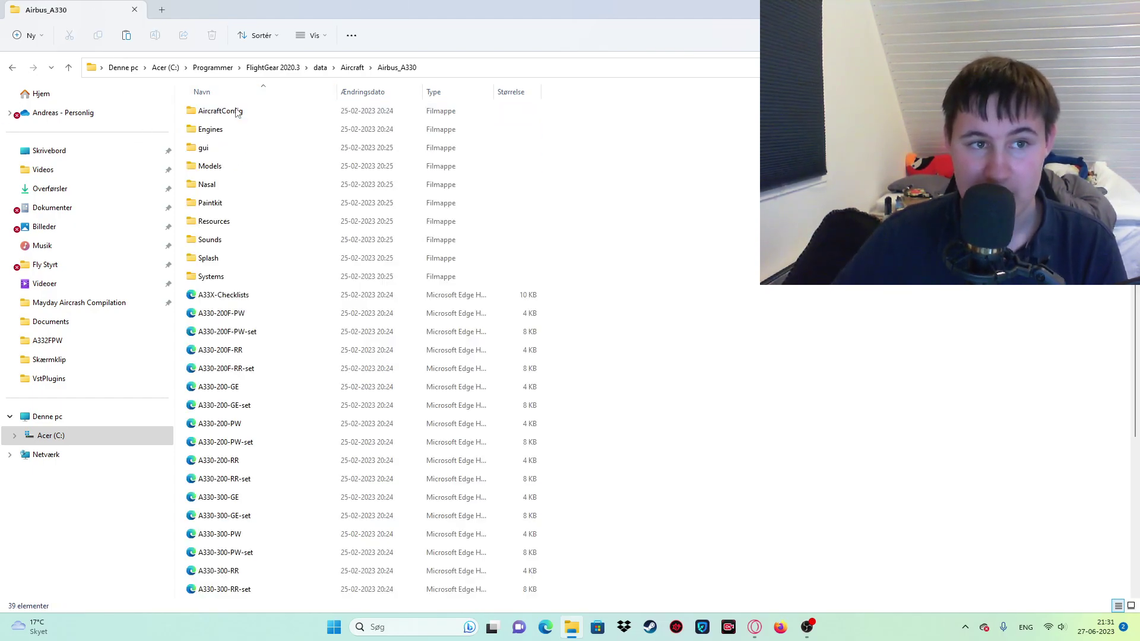
pyautogui.doubleClick(212, 167)
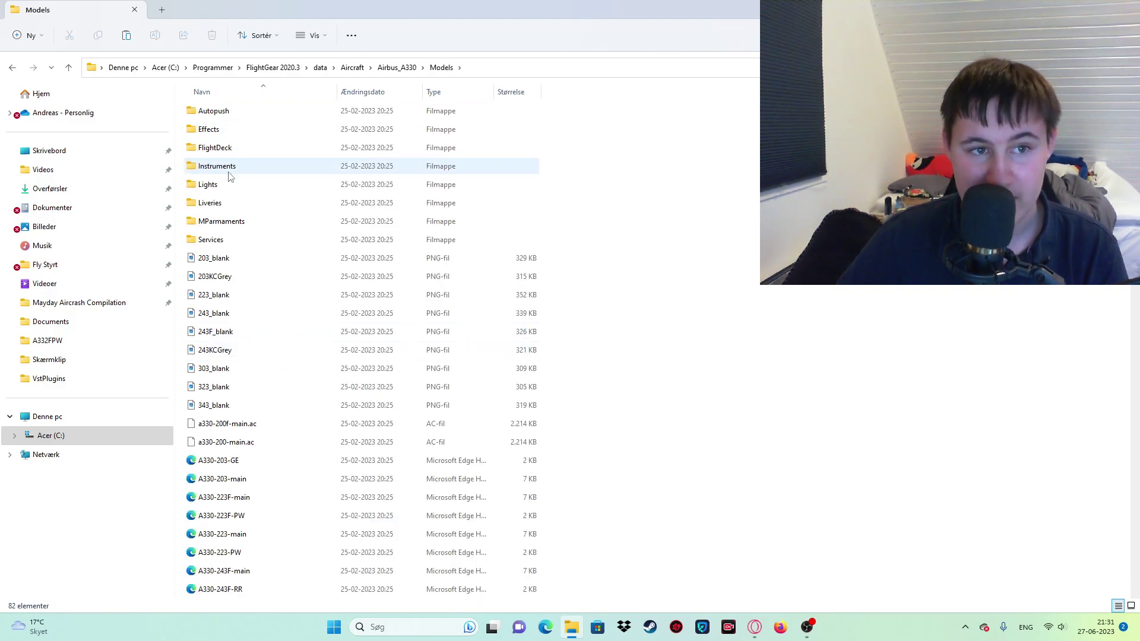
pyautogui.click(217, 206)
pyautogui.doubleClick(216, 206)
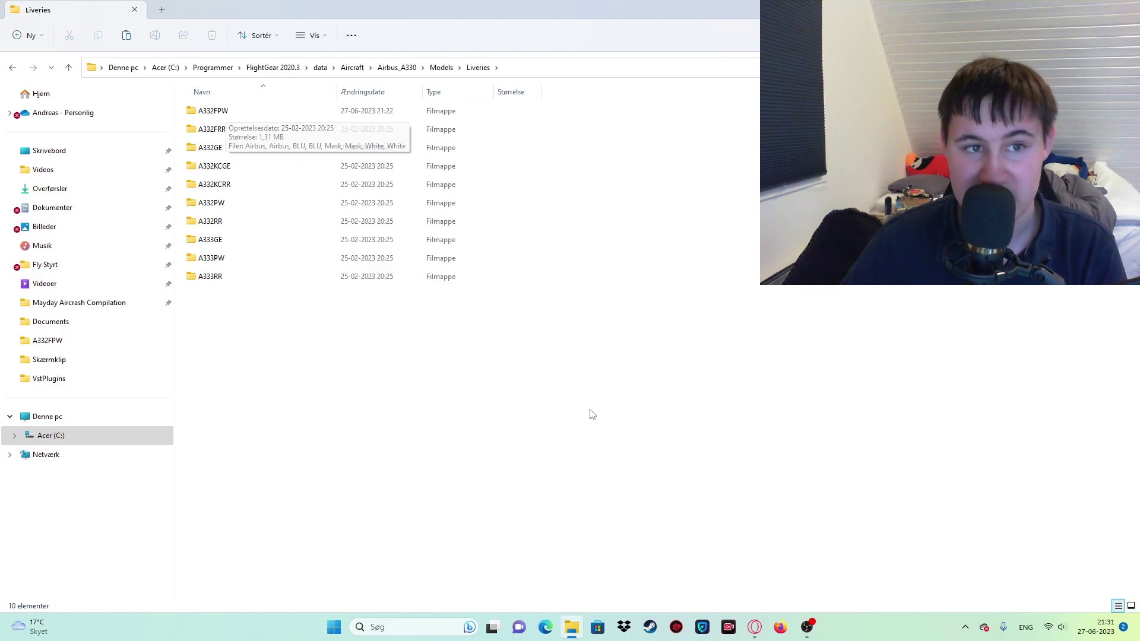
# Step: View the BLU livery image in the A332FPW folder, close it and return to the Liveries folder
pyautogui.doubleClick(231, 111)
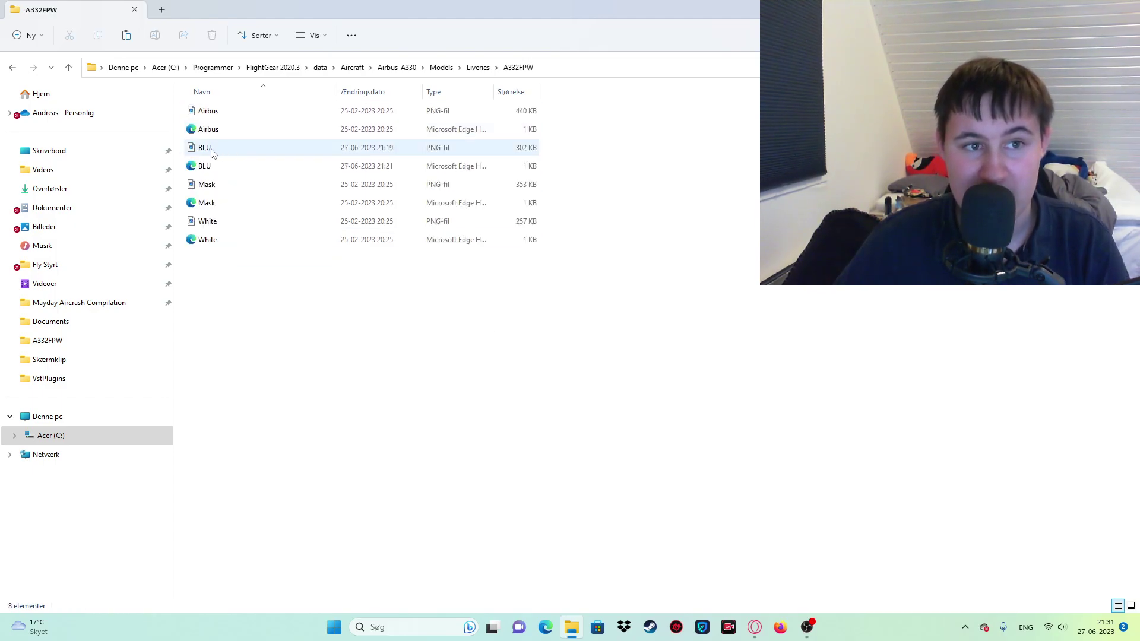
pyautogui.doubleClick(212, 151)
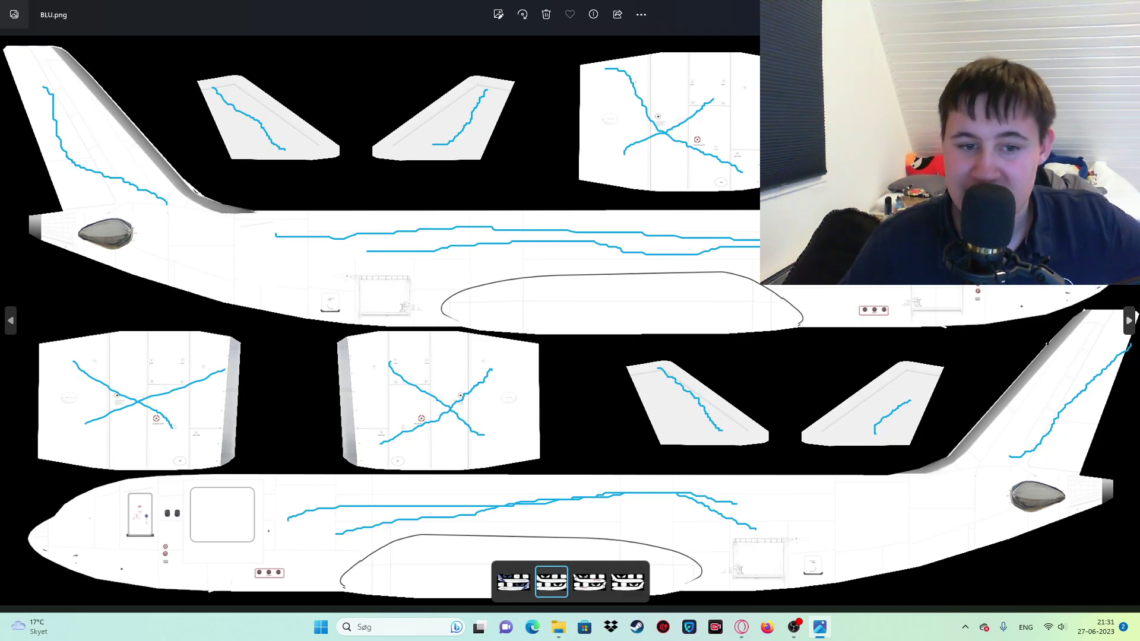
pyautogui.hotkey('alt', 'F4')
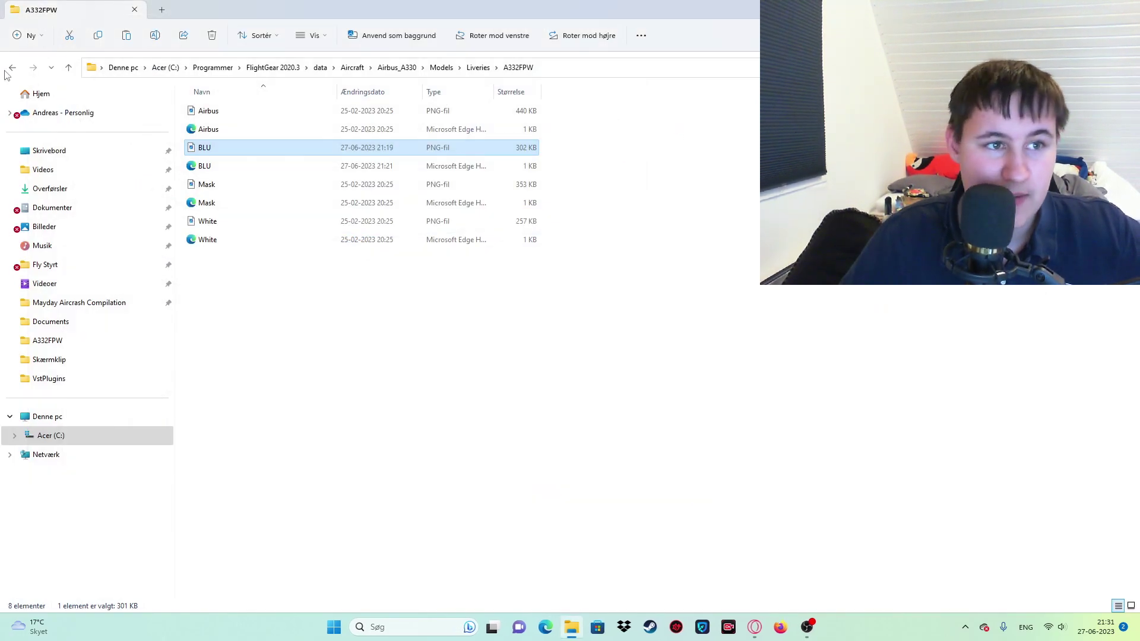
pyautogui.click(12, 67)
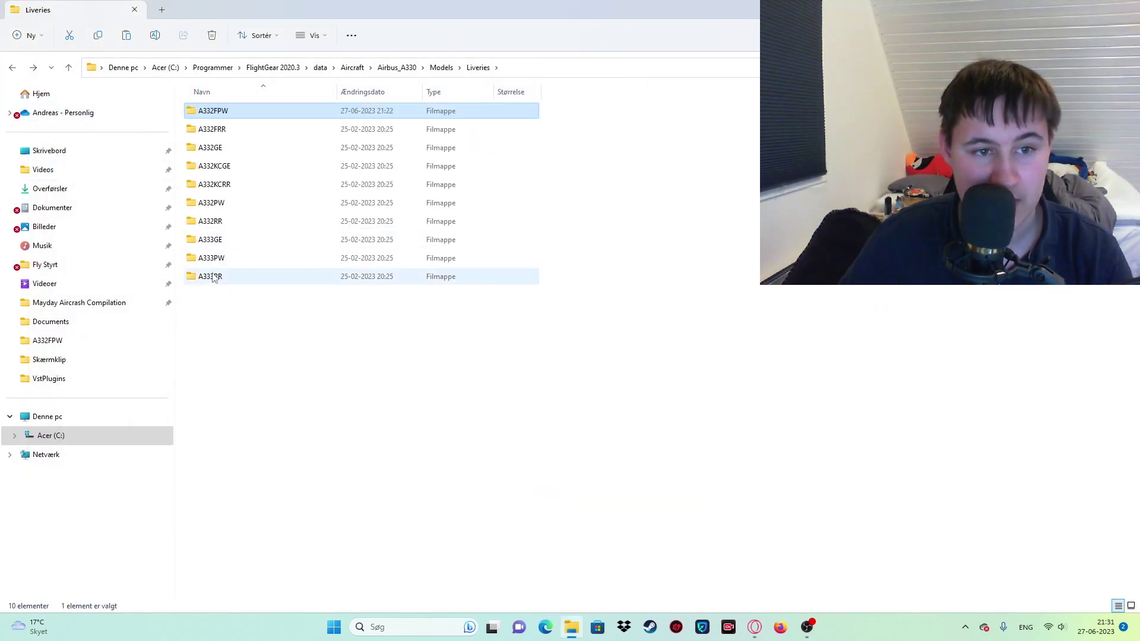
# Step: Open the A333RR livery folder and preview the ACA and CES livery images
pyautogui.doubleClick(221, 281)
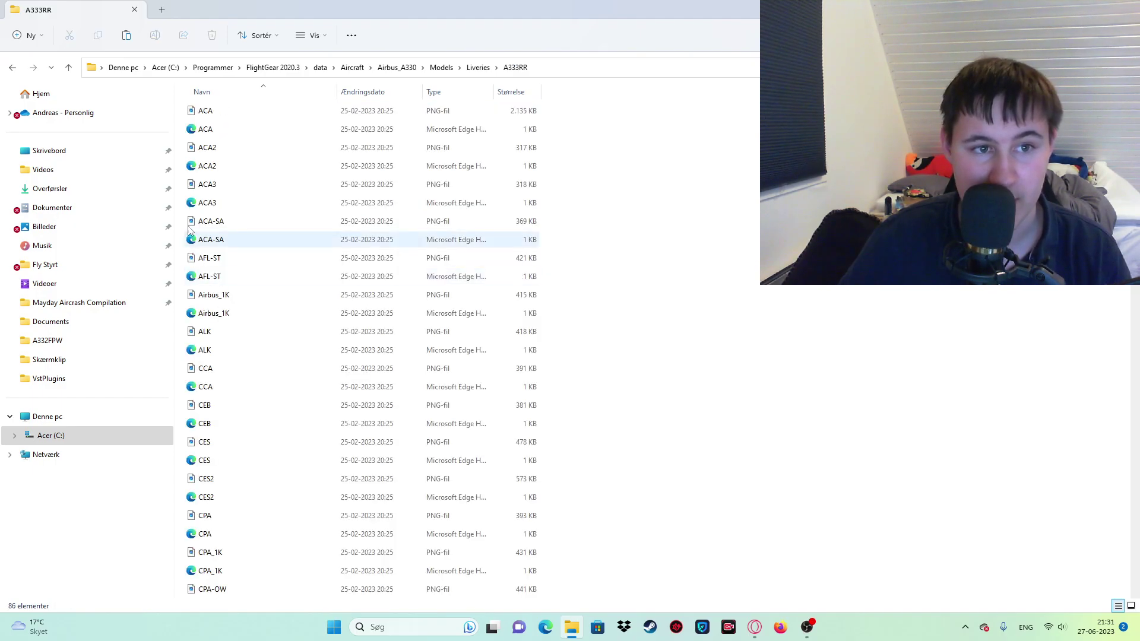
pyautogui.doubleClick(205, 113)
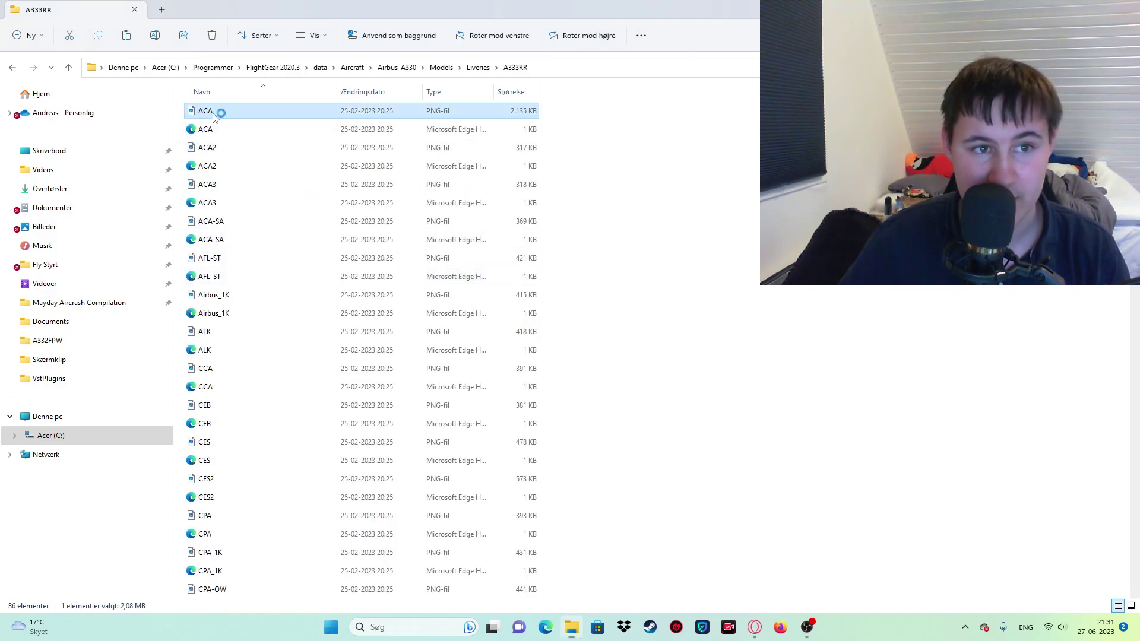
pyautogui.hotkey('alt', 'F4')
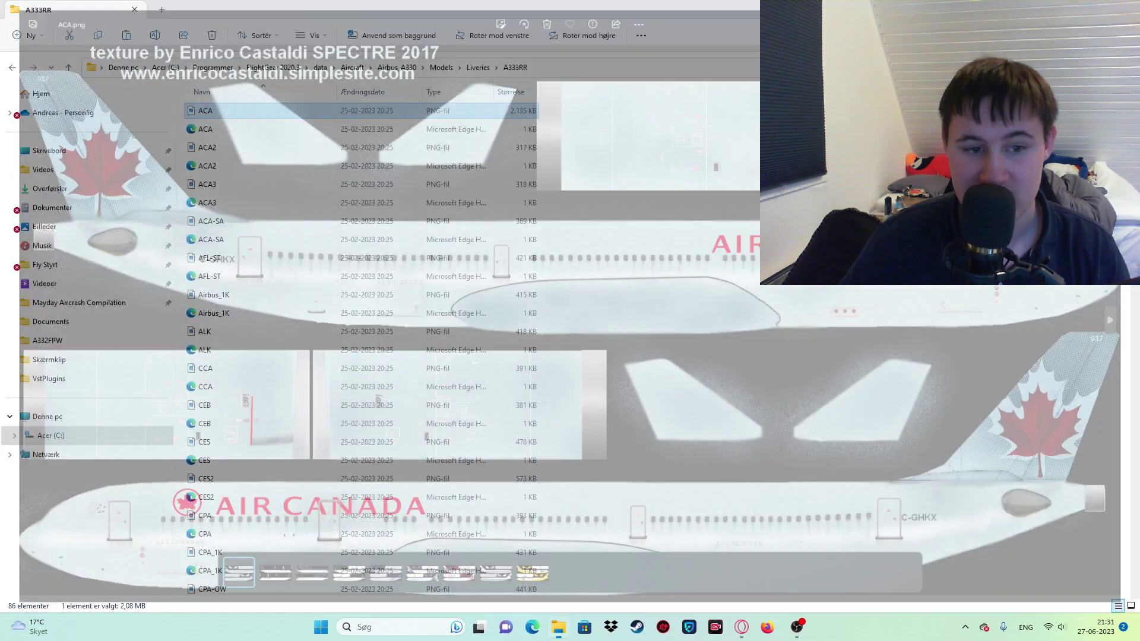
pyautogui.doubleClick(226, 443)
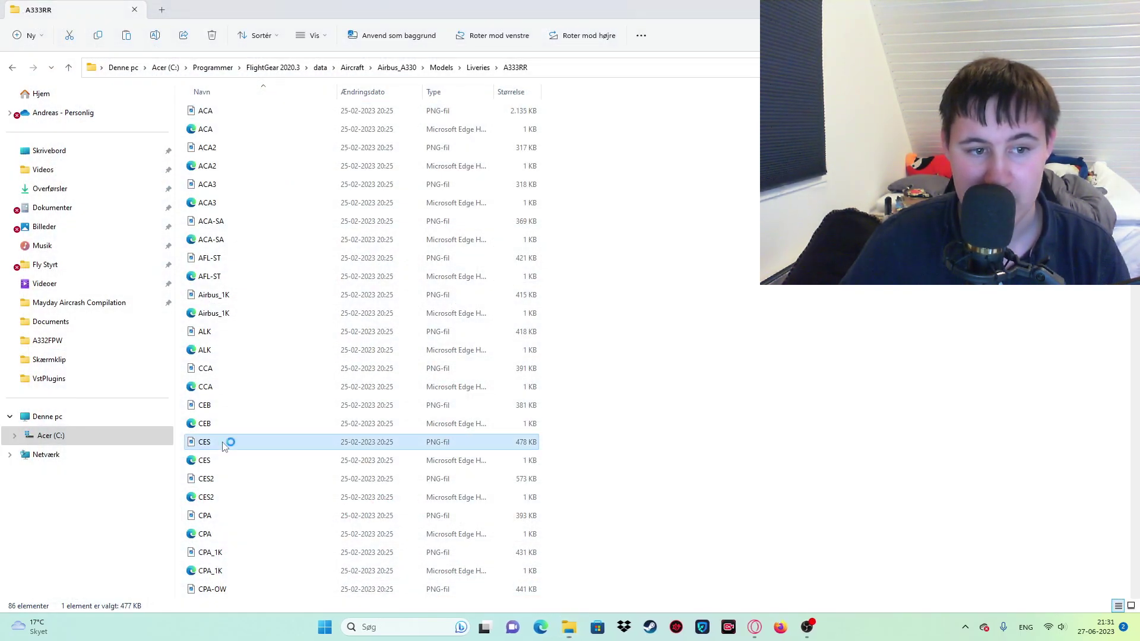
pyautogui.hotkey('alt', 'F4')
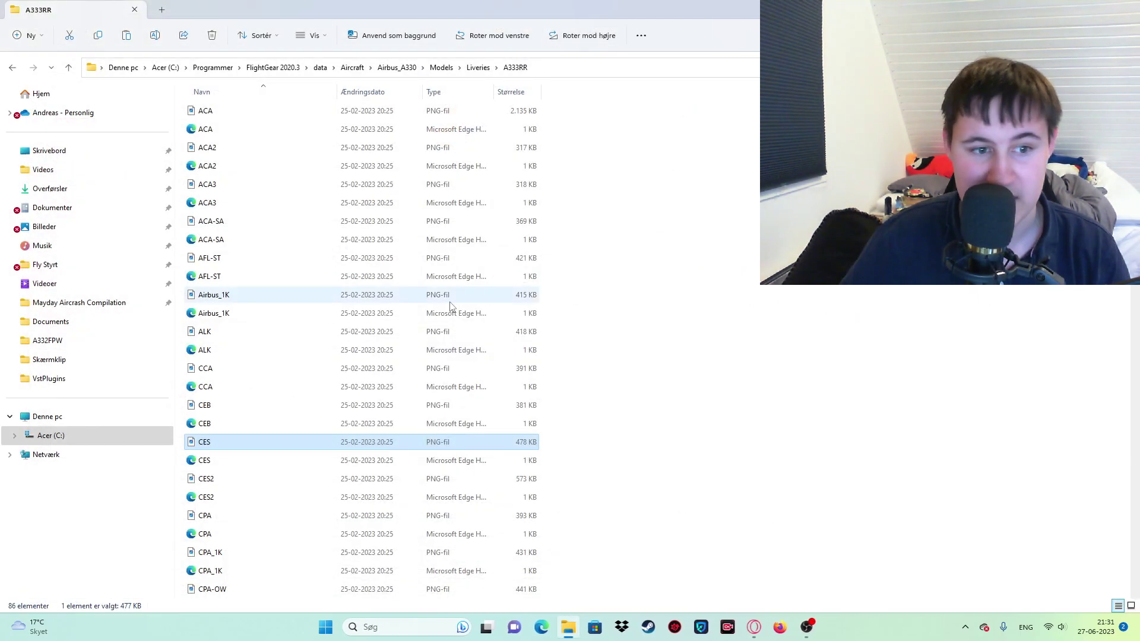
# Step: Preview the White livery image in the A333RR folder and close it
pyautogui.scroll(-18, 301, 280)
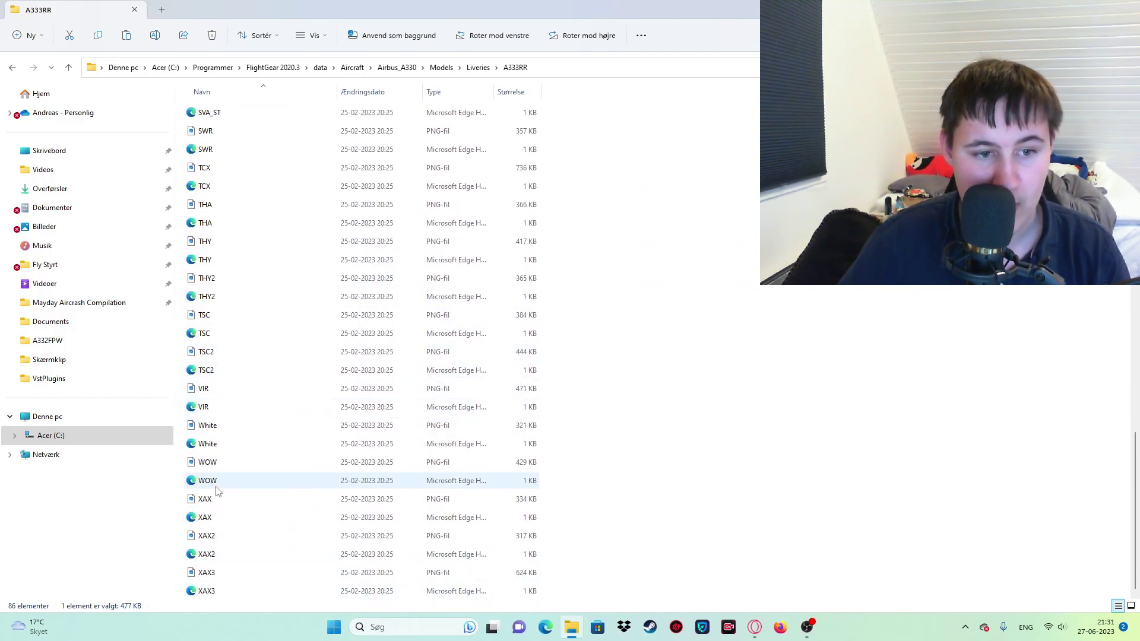
pyautogui.doubleClick(216, 425)
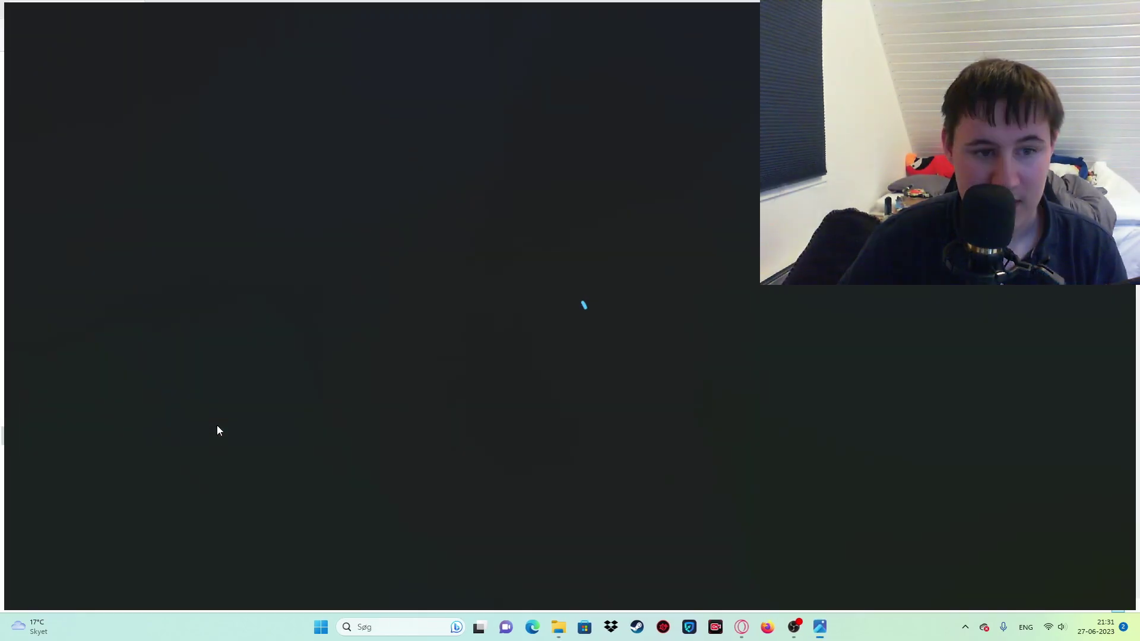
pyautogui.hotkey('alt', 'F4')
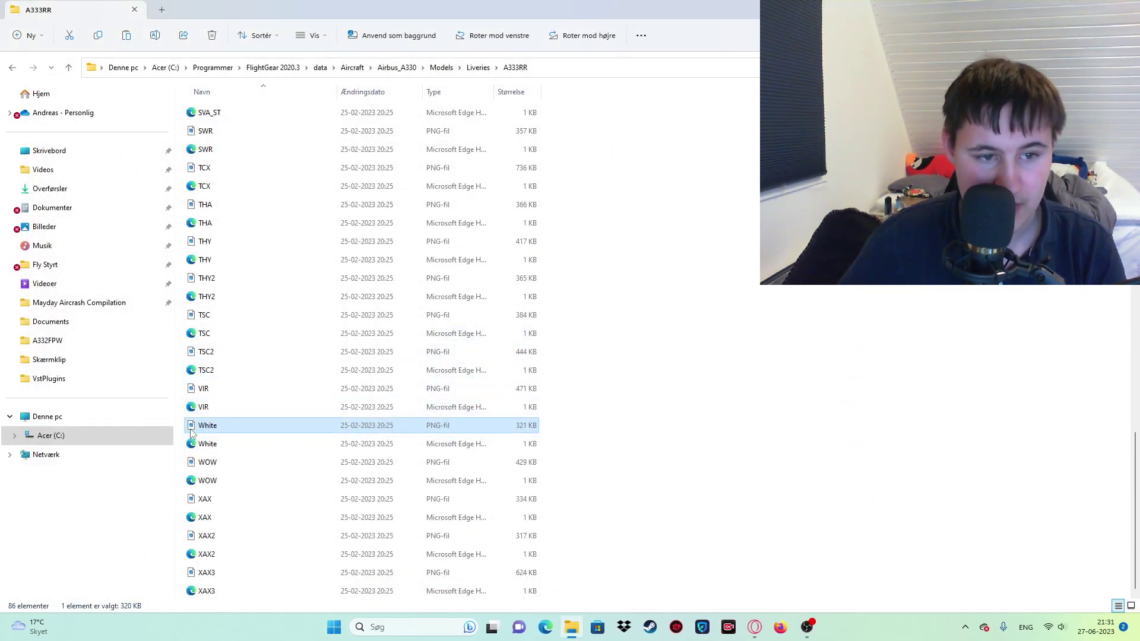
# Step: Copy both White livery files from the A333RR folder and paste them into the Videos folder, opened in a new tab
pyautogui.keyDown('shift'); pyautogui.click(215, 446); pyautogui.keyUp('shift')
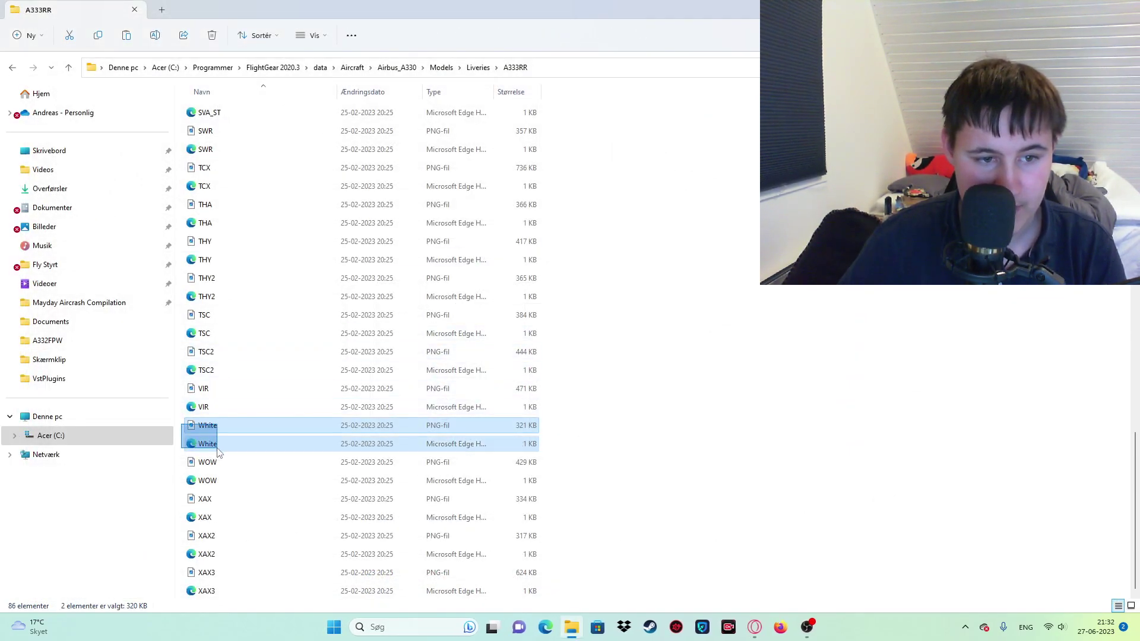
pyautogui.rightClick(223, 428)
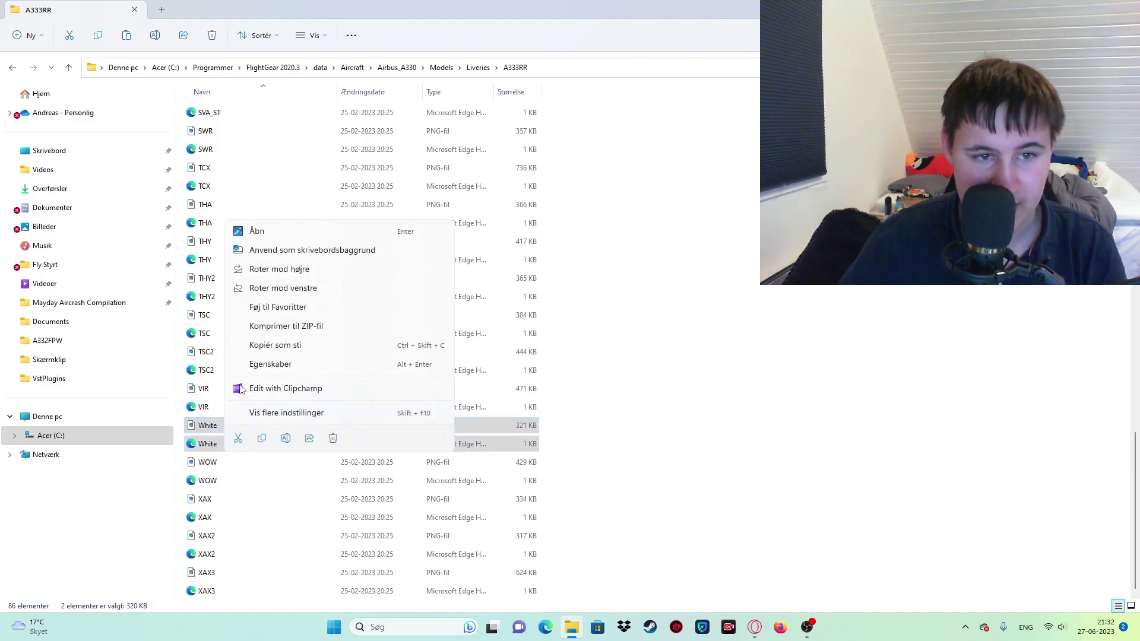
pyautogui.click(262, 437)
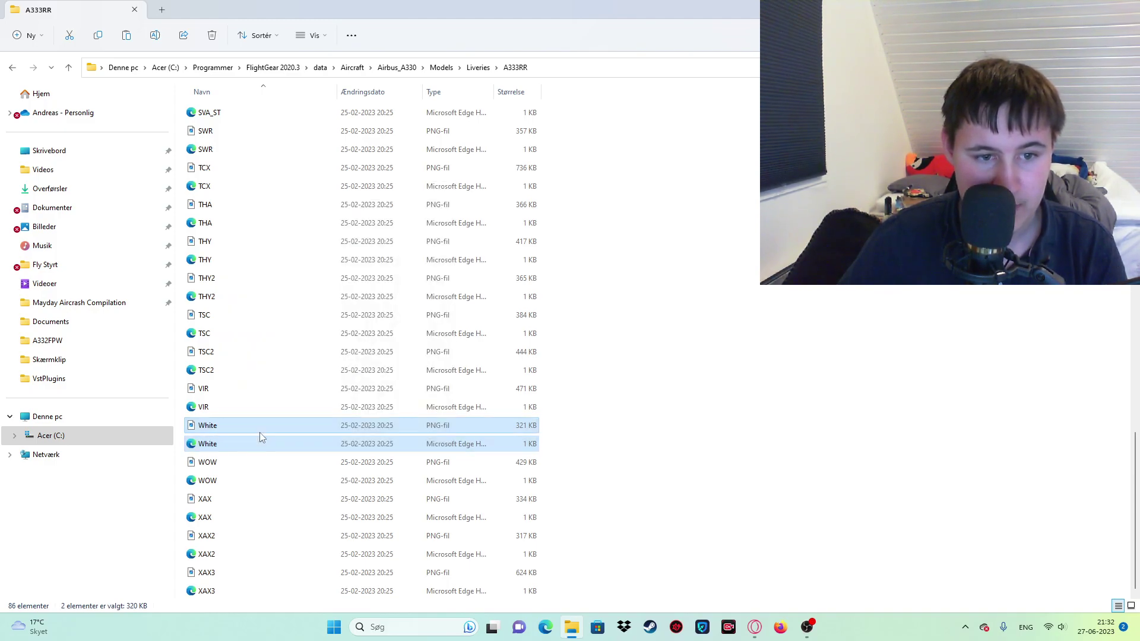
pyautogui.click(161, 12)
pyautogui.click(50, 189)
pyautogui.click(75, 169)
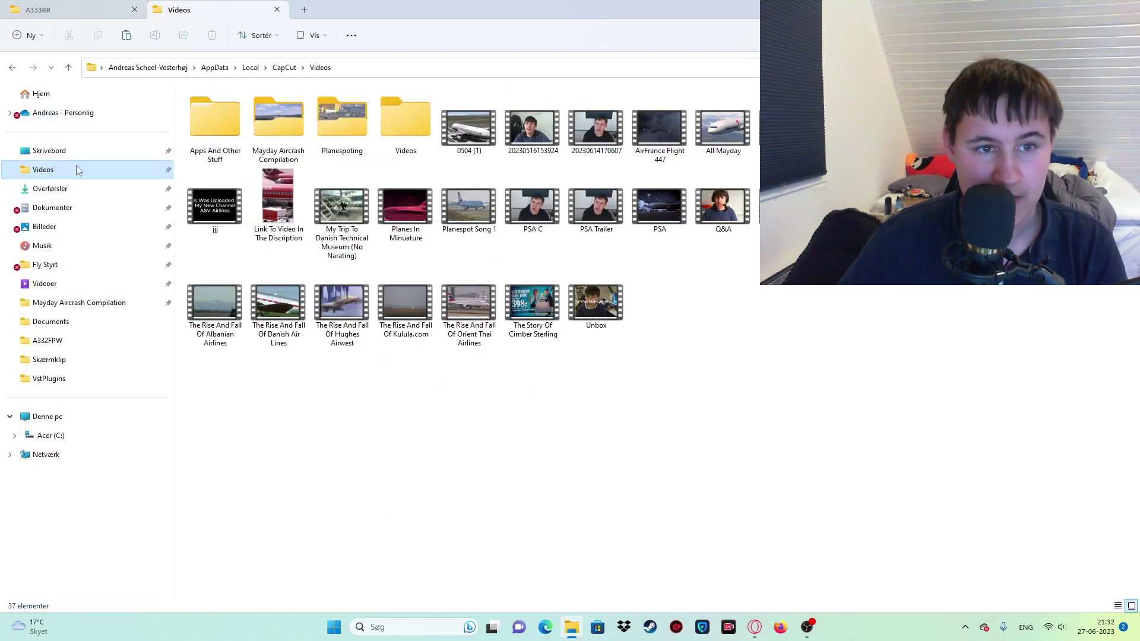
pyautogui.rightClick(687, 314)
pyautogui.click(705, 331)
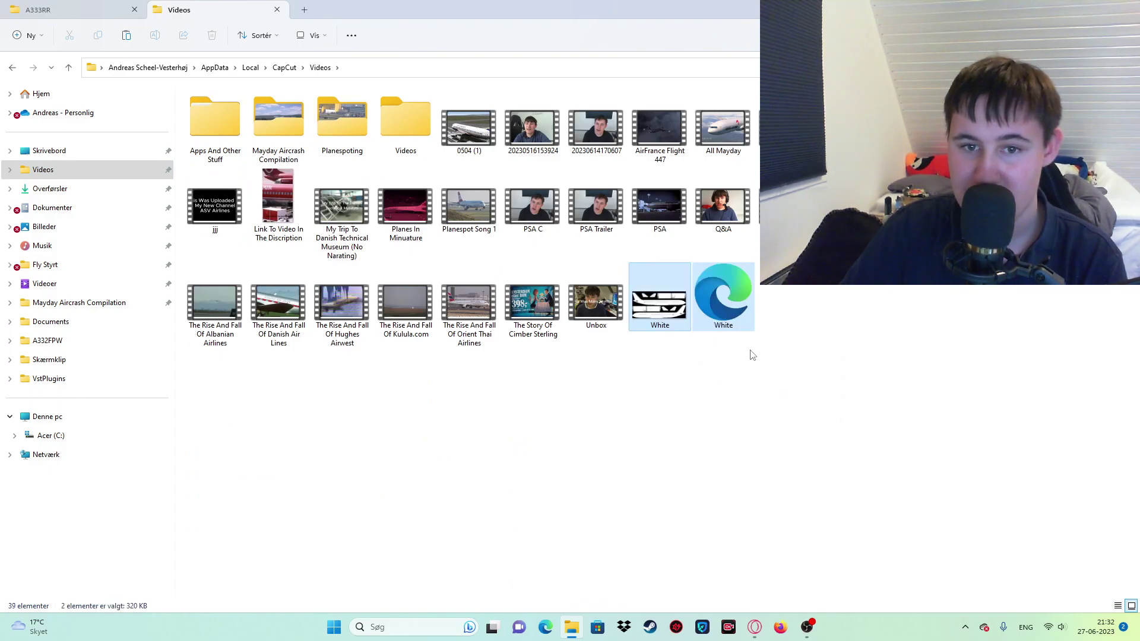
pyautogui.click(681, 395)
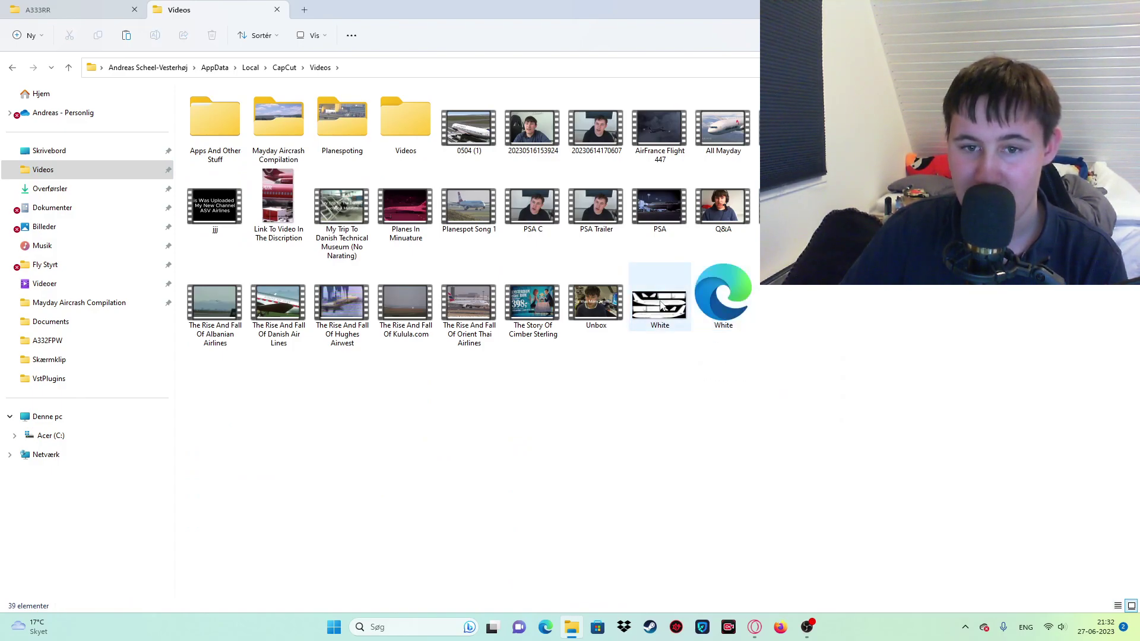
pyautogui.rightClick(661, 304)
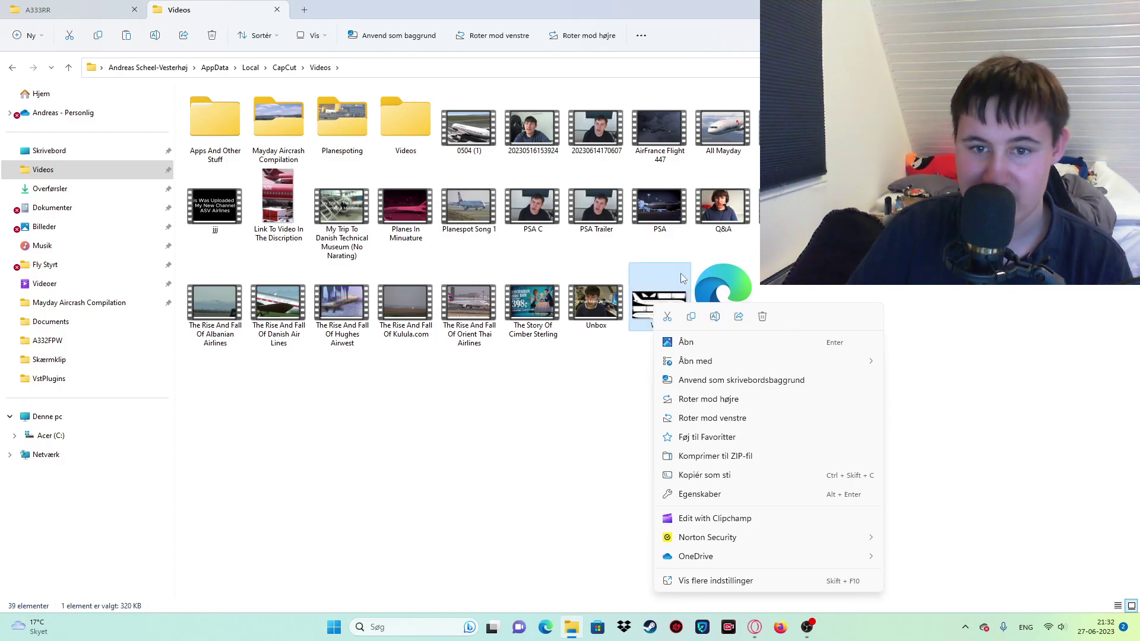
pyautogui.moveTo(707, 360)
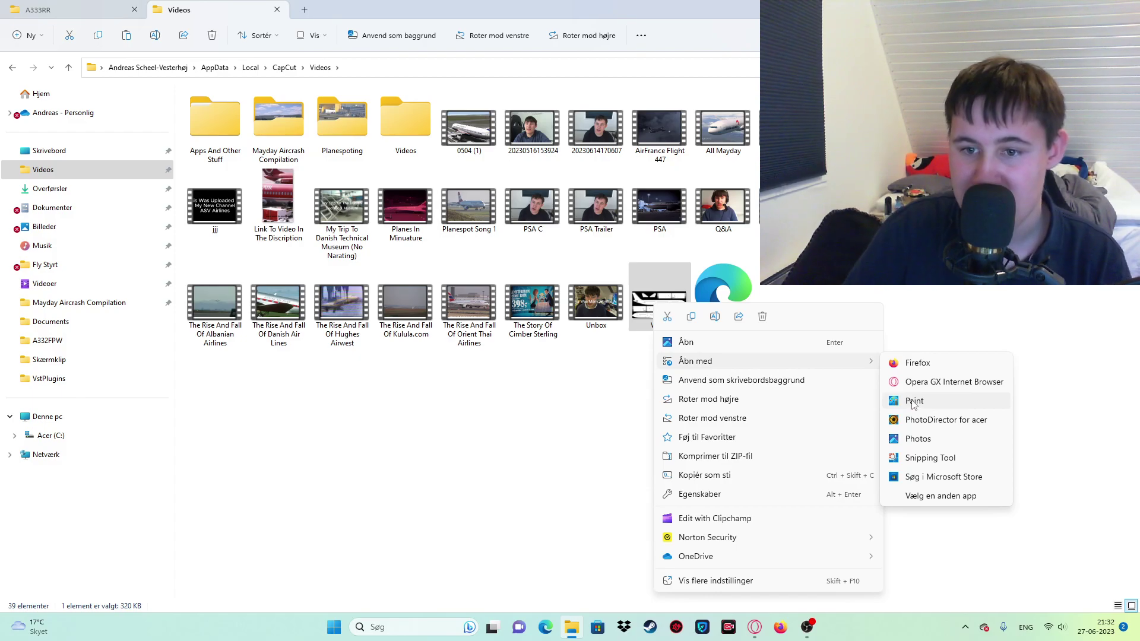
pyautogui.click(932, 310)
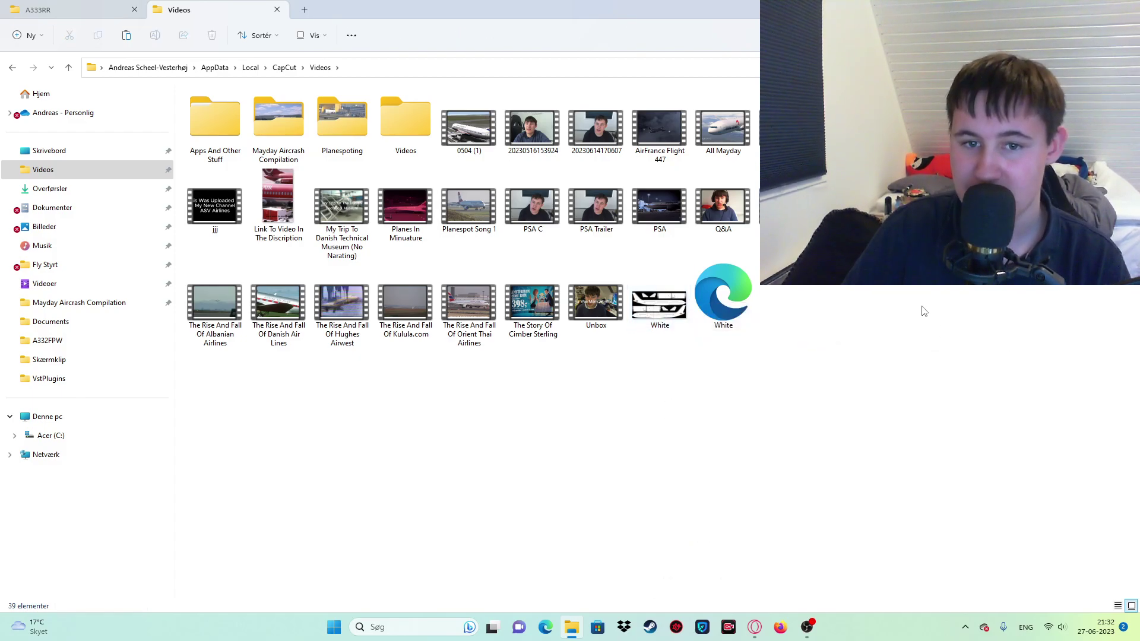
# Step: Switch to the Opera browser, load pixlr.com in a new tab and open the copied White.png in Pixlr X
pyautogui.click(755, 628)
pyautogui.hotkey('ctrl', 't')
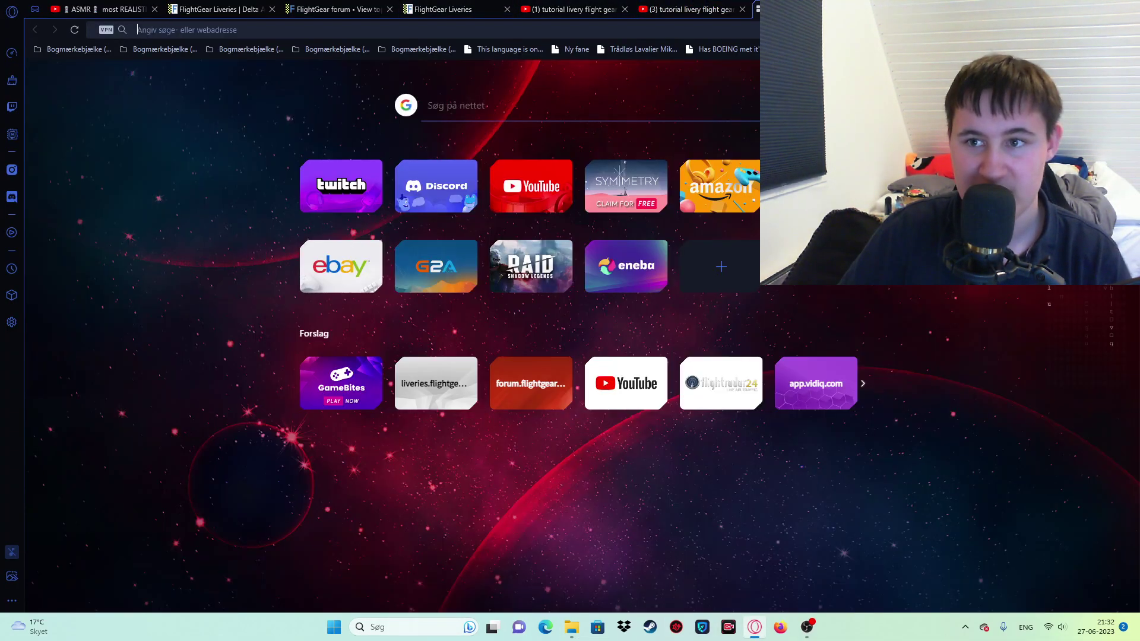
pyautogui.write('pixlr.com')
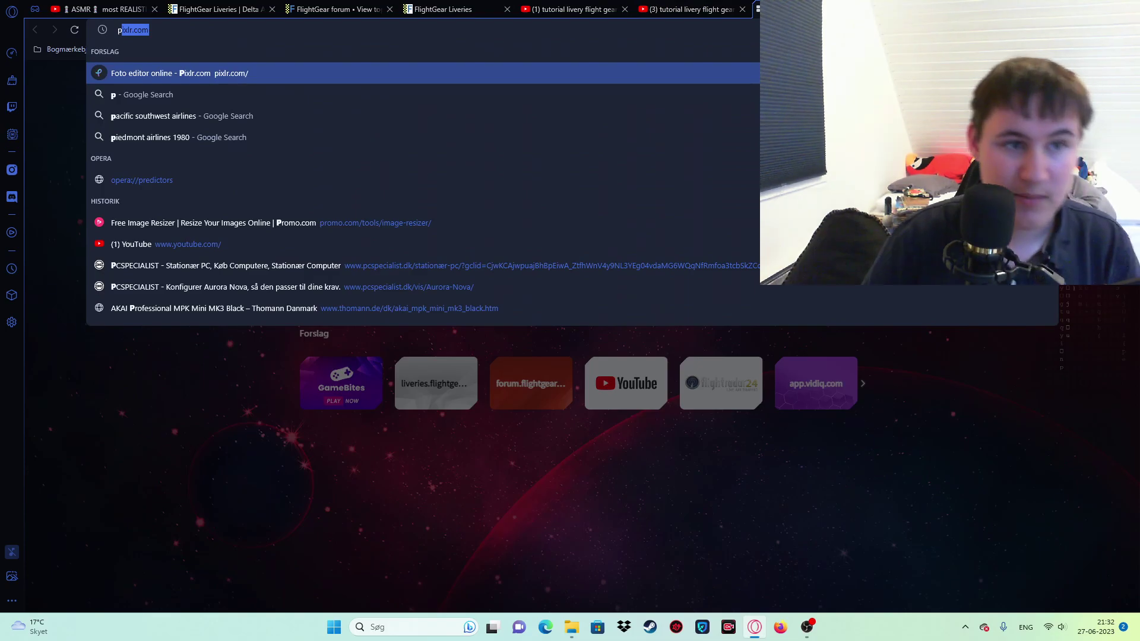
pyautogui.press('Return')
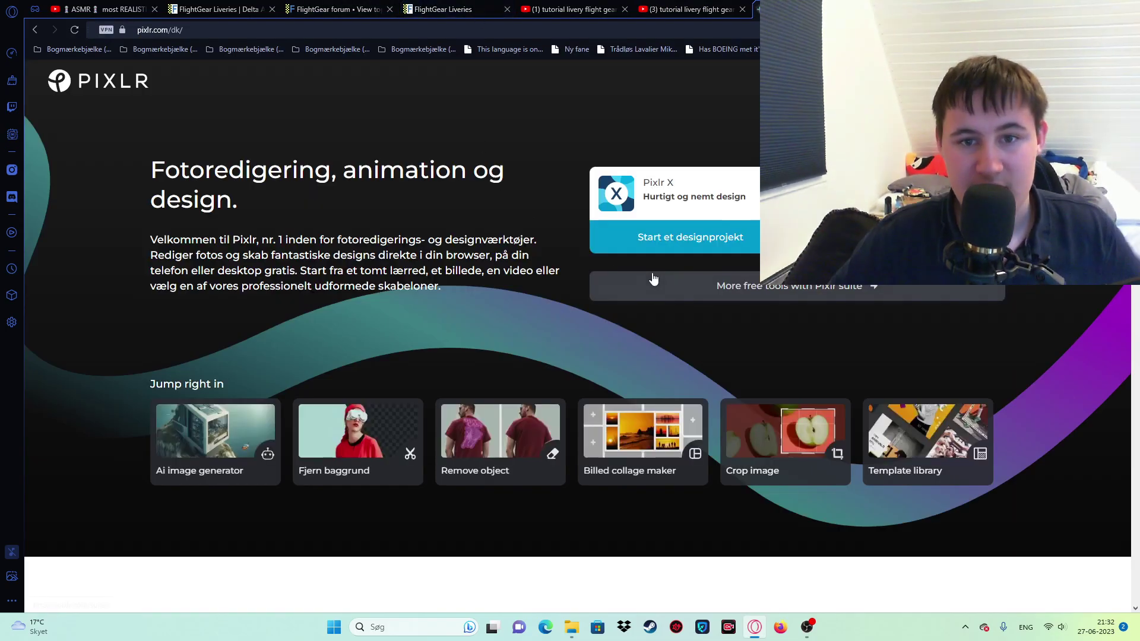
pyautogui.click(659, 237)
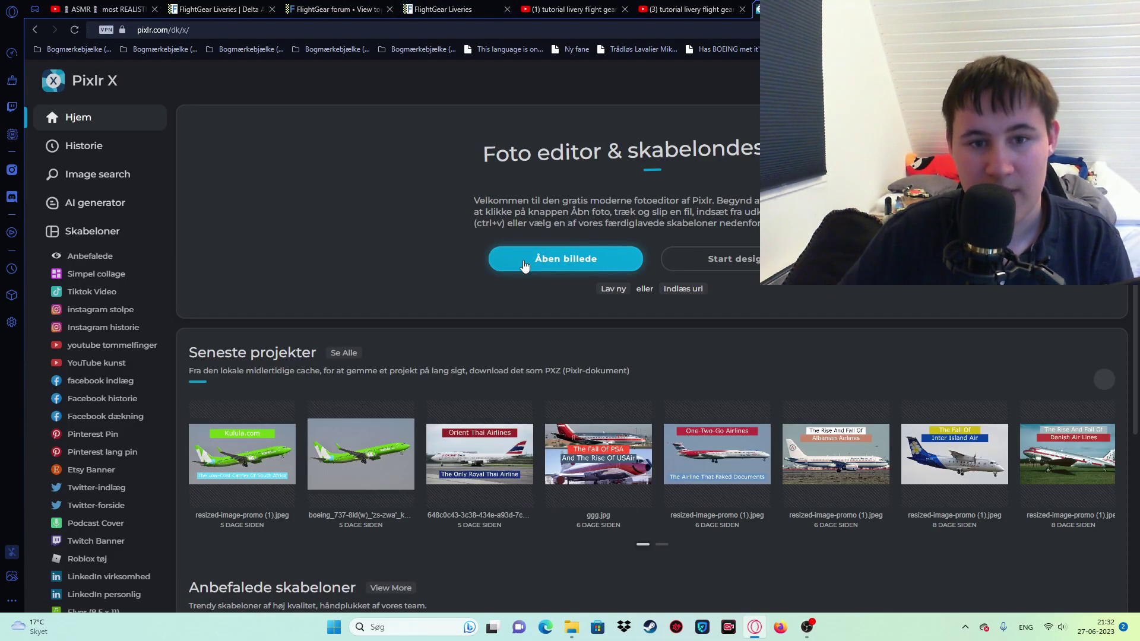
pyautogui.moveTo(523, 260)
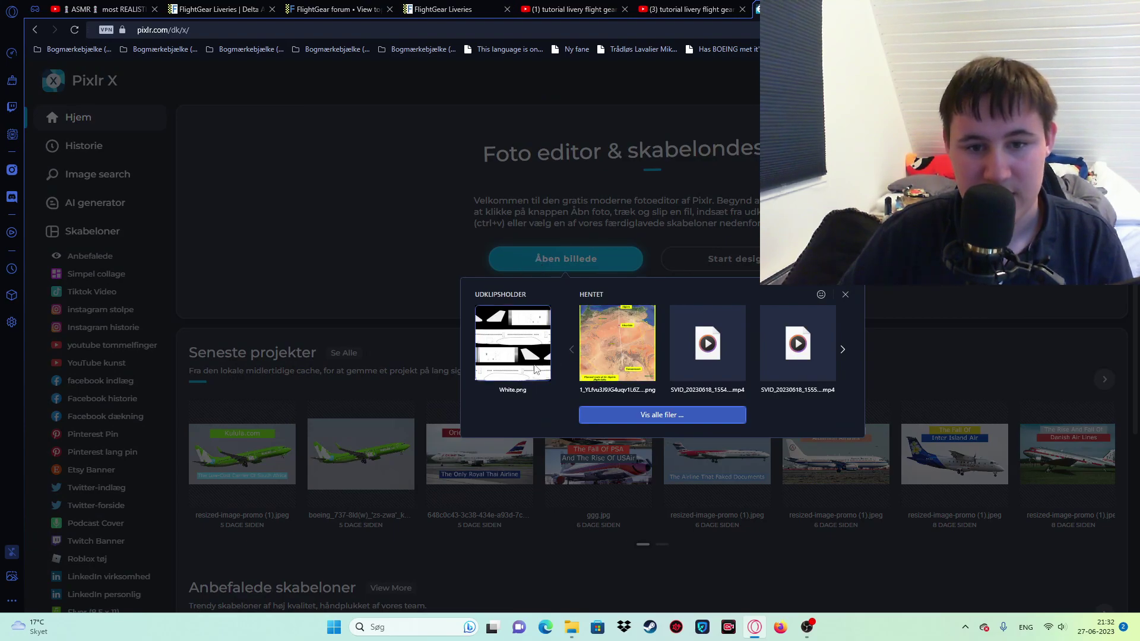
pyautogui.click(508, 361)
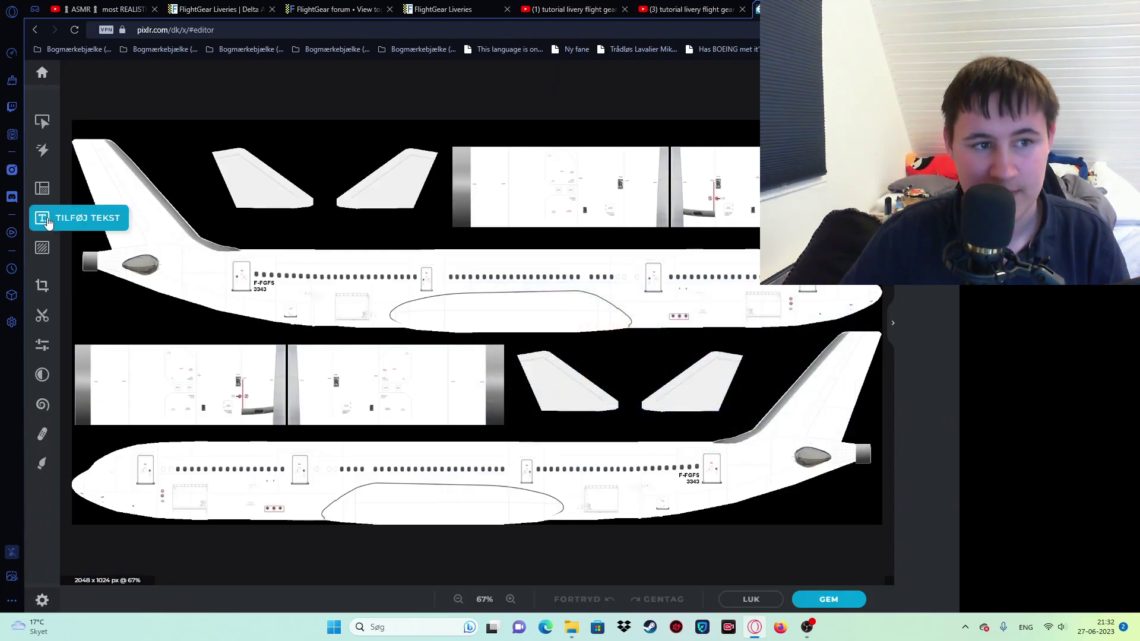
# Step: Add a new text layer reading BlueAirways to the livery image
pyautogui.click(47, 223)
pyautogui.click(179, 119)
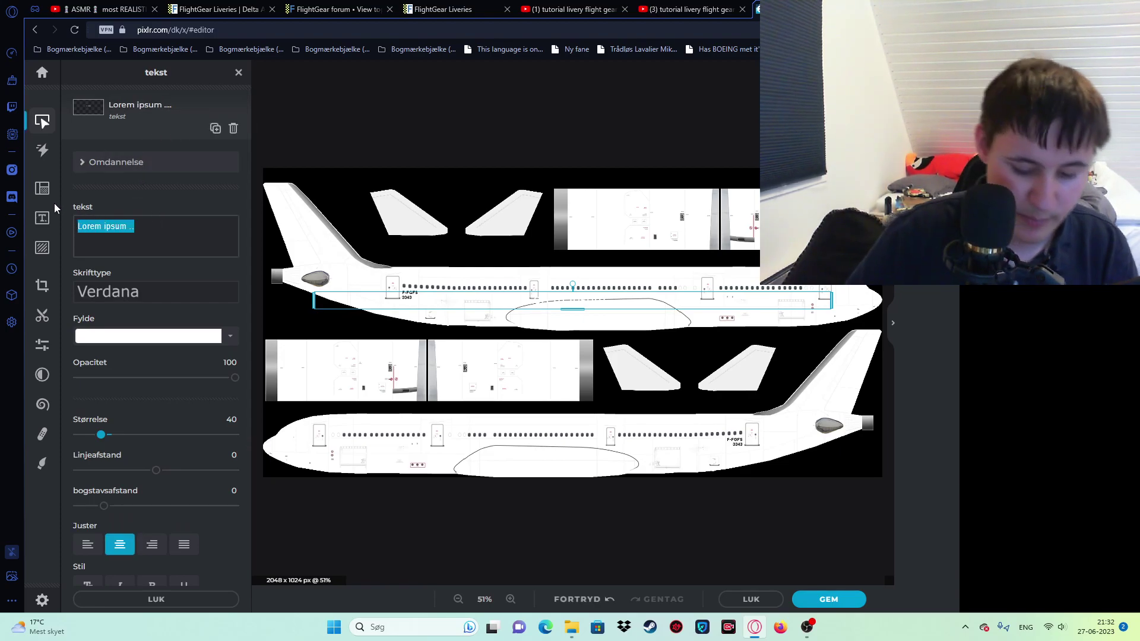
pyautogui.write('Blue')
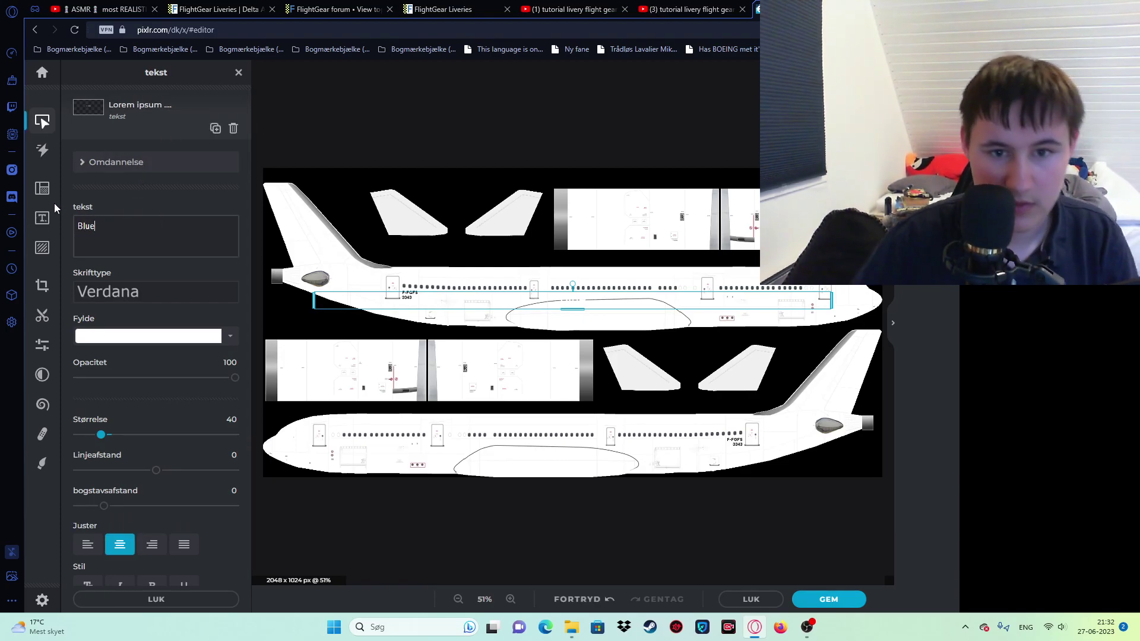
pyautogui.write('Airw')
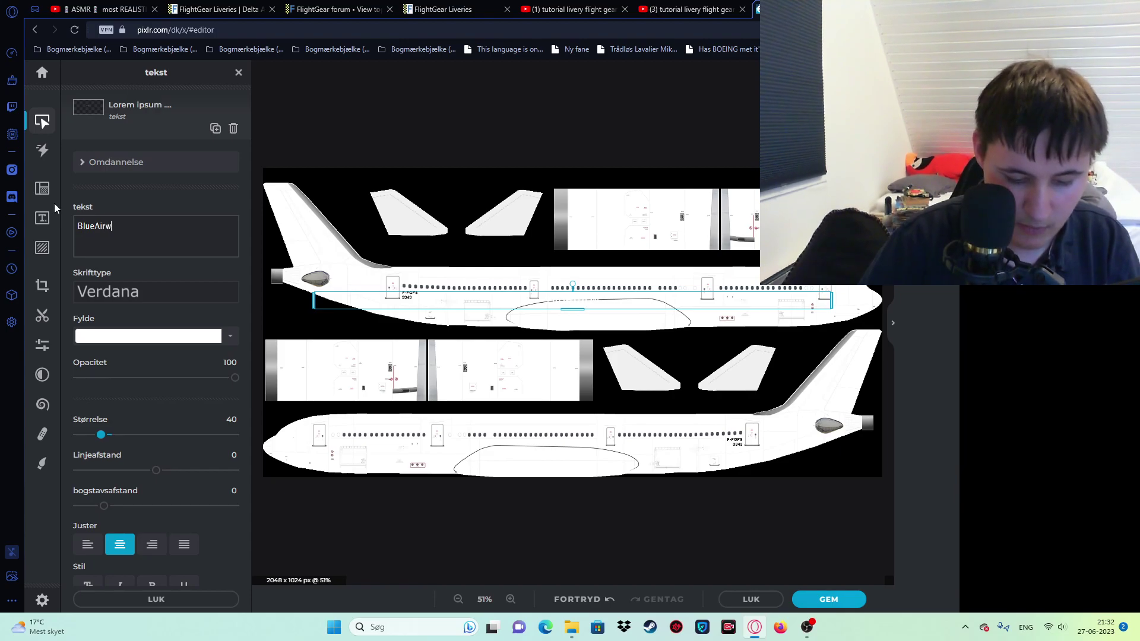
pyautogui.write('ays')
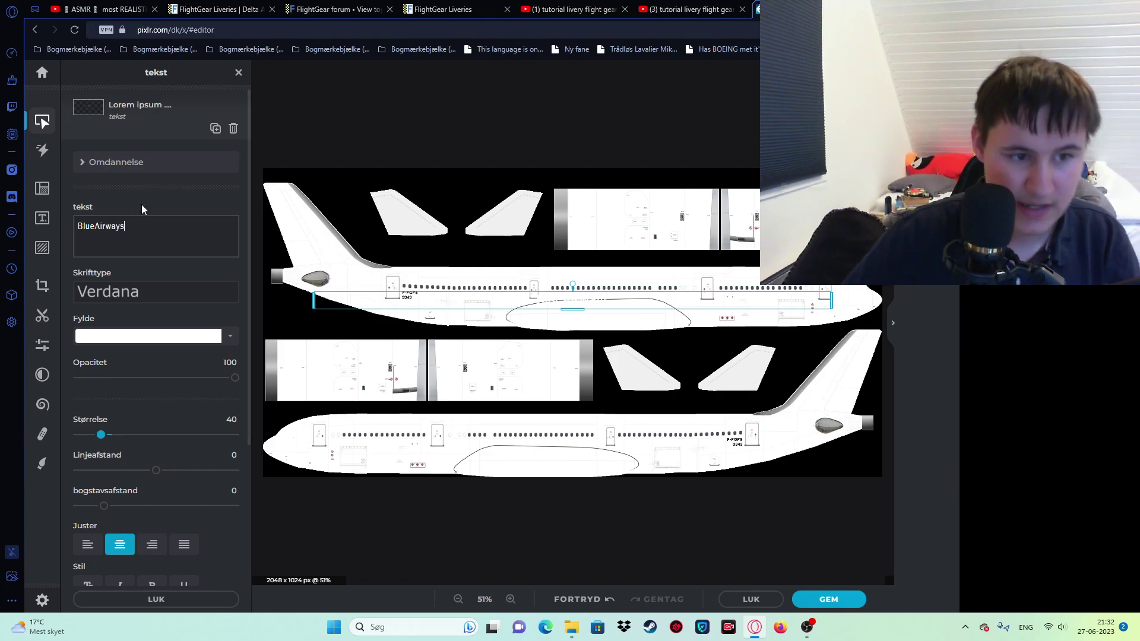
# Step: Set the BlueAirways text's fill to a medium blue, #0048B5
pyautogui.click(143, 336)
pyautogui.click(386, 375)
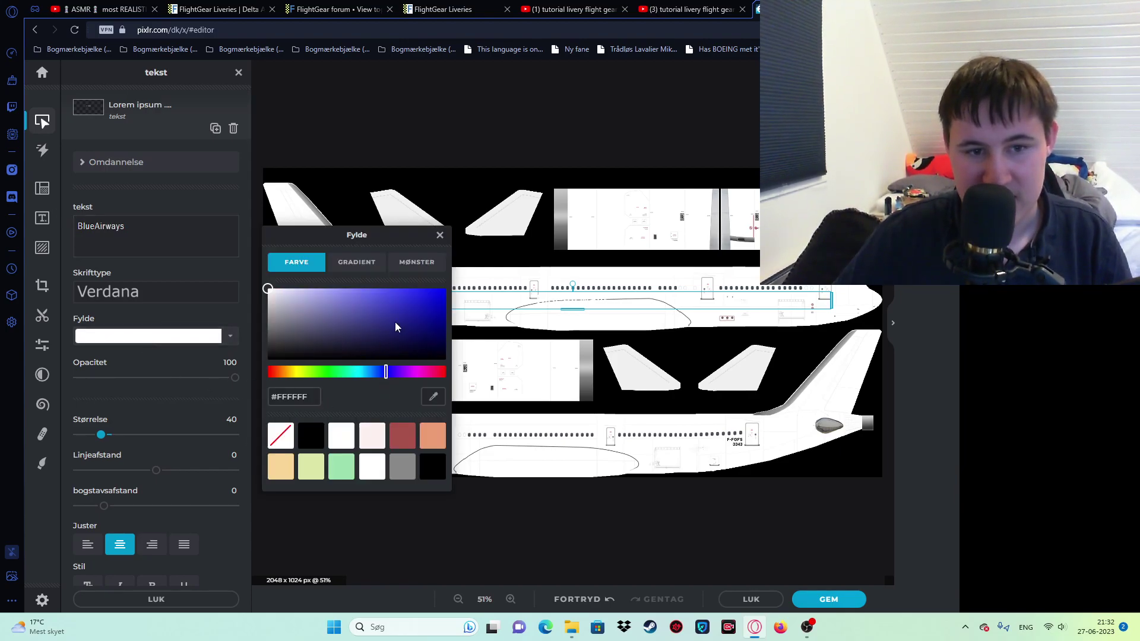
pyautogui.moveTo(396, 327); pyautogui.dragTo(450, 291)
pyautogui.click(458, 314)
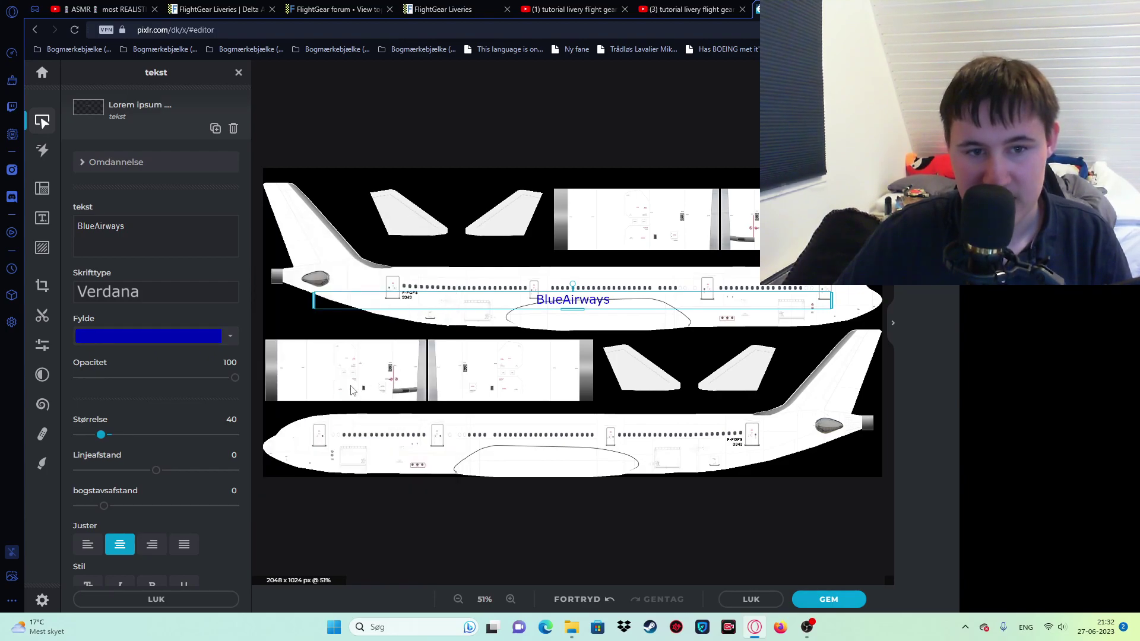
pyautogui.click(190, 336)
pyautogui.moveTo(382, 376); pyautogui.dragTo(375, 376)
# Step: Enlarge the BlueAirways text to size 99 and centre it over the window row of the upper fuselage
pyautogui.click(567, 313)
pyautogui.moveTo(567, 311); pyautogui.dragTo(575, 345)
pyautogui.moveTo(572, 300); pyautogui.dragTo(568, 290)
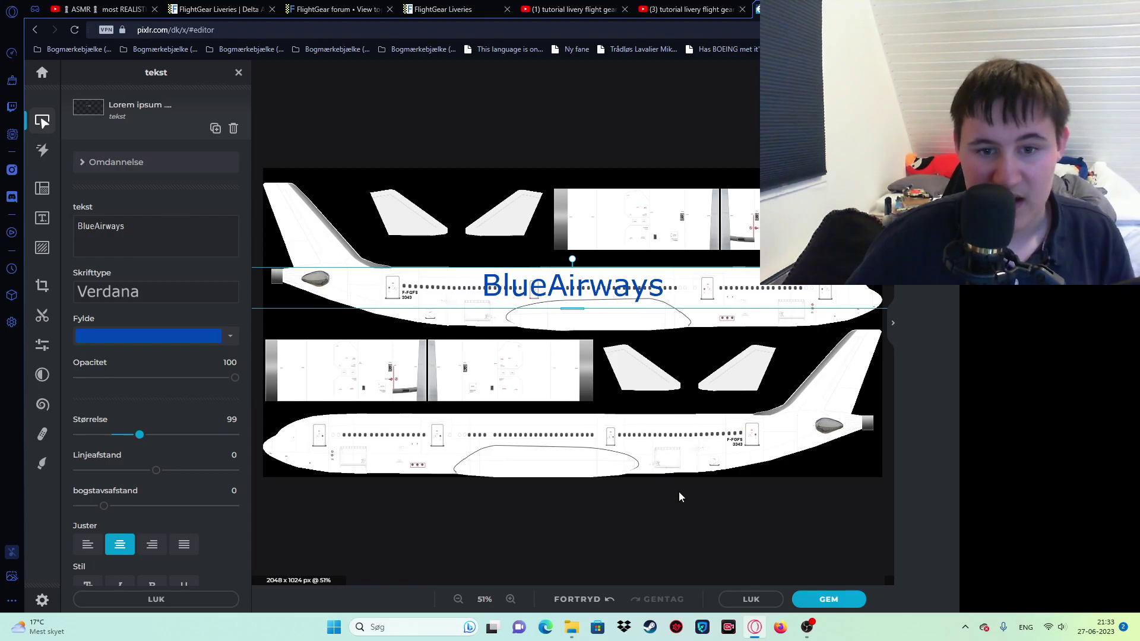
pyautogui.click(681, 514)
# Step: Duplicate the BlueAirways text and place the copy over the window row of the lower fuselage, aligned with the original
pyautogui.click(42, 218)
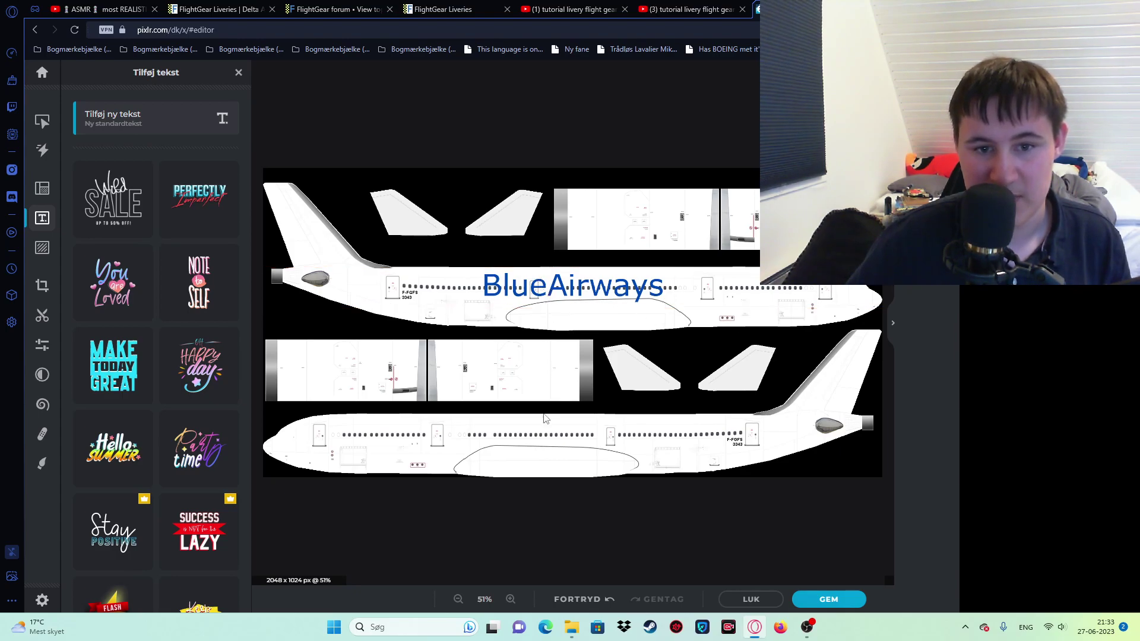
pyautogui.click(525, 286)
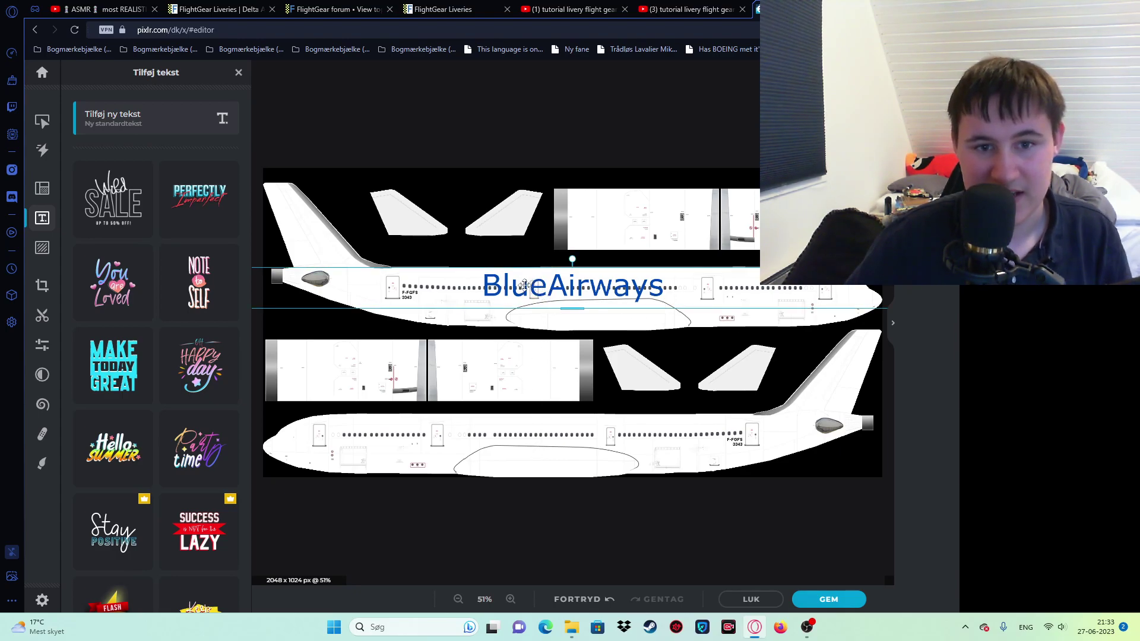
pyautogui.hotkey('ctrl', 'j')
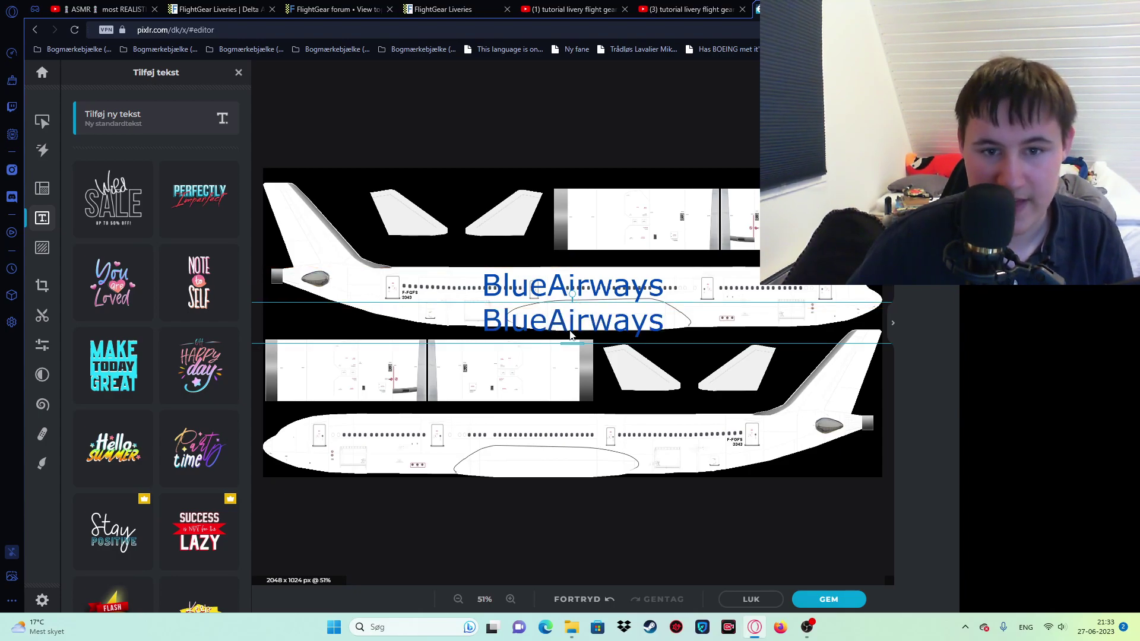
pyautogui.moveTo(569, 324); pyautogui.dragTo(572, 432)
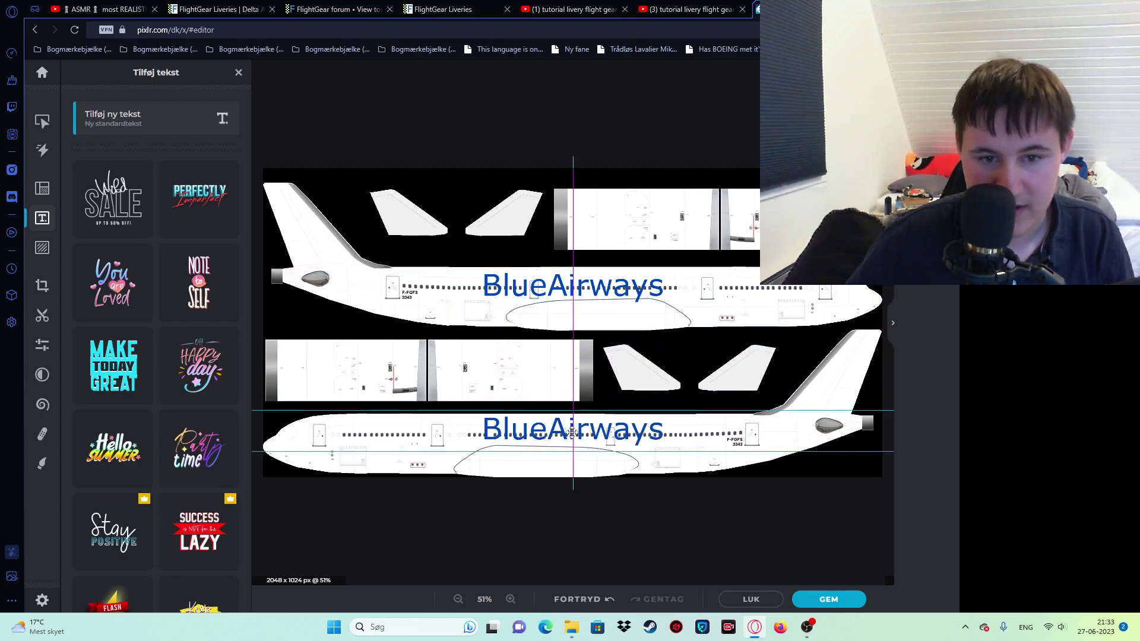
pyautogui.click(621, 517)
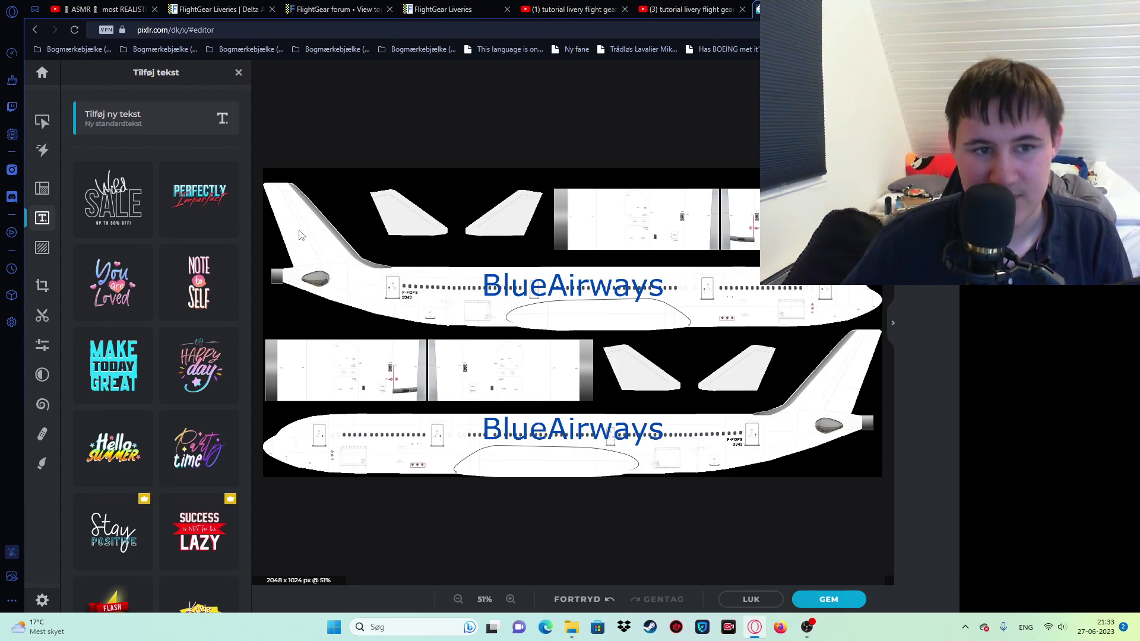
# Step: Add a new text layer reading B and sample its fill, #0048B5, from the BlueAirways text
pyautogui.click(155, 125)
pyautogui.hotkey('ctrl', 'a')
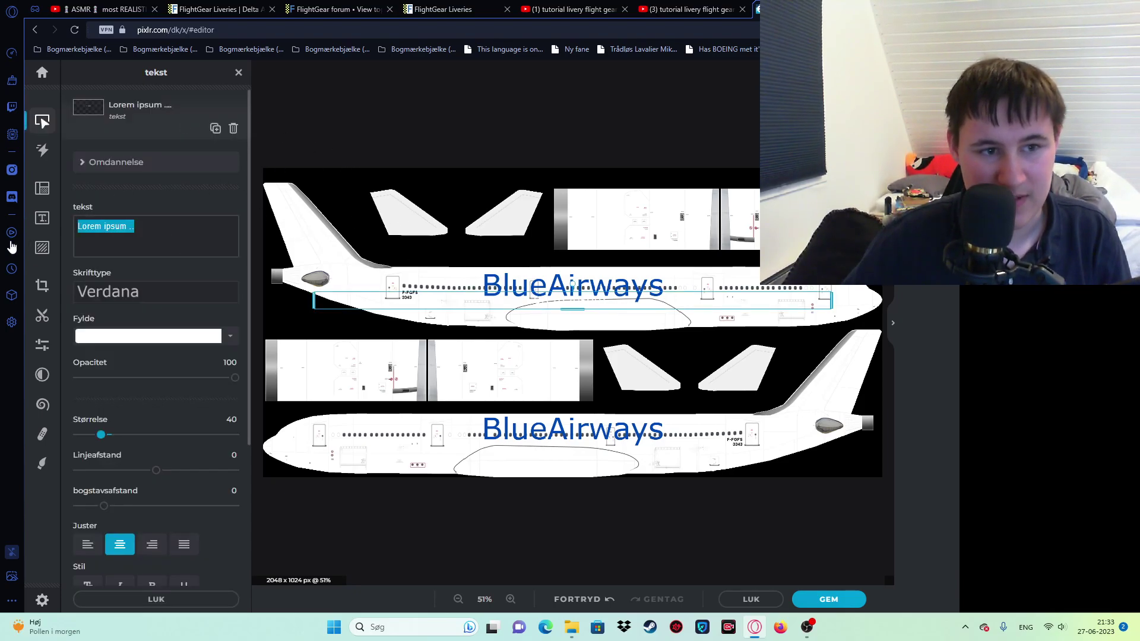
pyautogui.write('B')
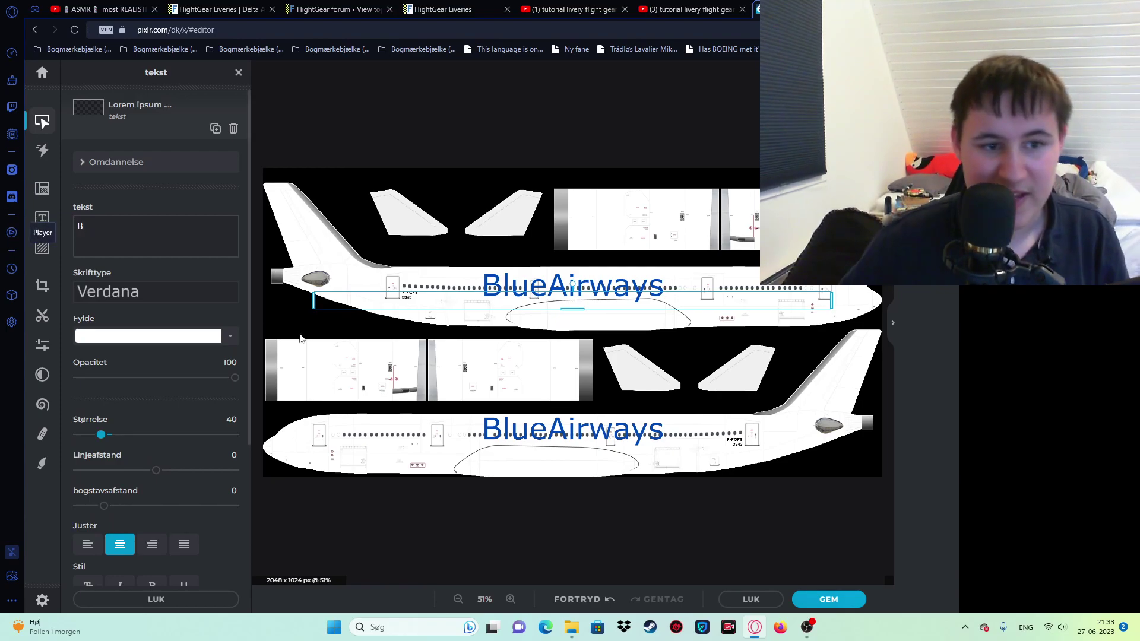
pyautogui.click(161, 337)
pyautogui.click(433, 396)
pyautogui.click(489, 287)
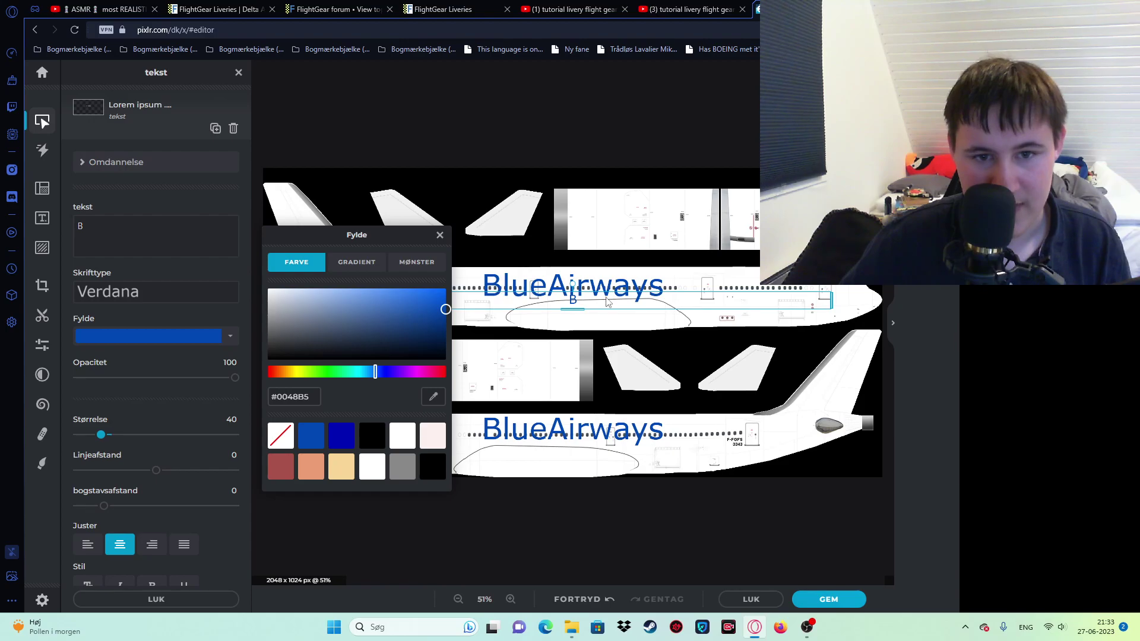
# Step: Move the B clear of the upper BlueAirways text and realign both BlueAirways texts on their fuselages
pyautogui.click(561, 304)
pyautogui.moveTo(561, 304); pyautogui.dragTo(606, 250)
pyautogui.click(573, 299)
pyautogui.moveTo(573, 300); pyautogui.dragTo(373, 322)
pyautogui.moveTo(591, 229); pyautogui.dragTo(580, 284)
pyautogui.click(373, 322)
pyautogui.moveTo(373, 322); pyautogui.dragTo(360, 339)
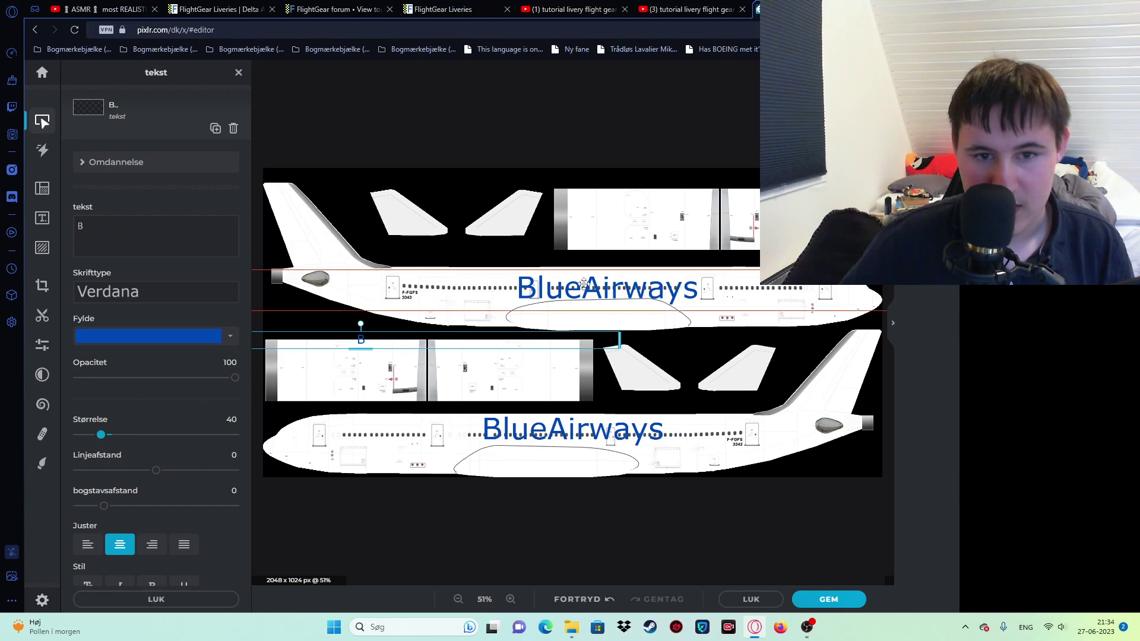
pyautogui.moveTo(583, 284)
pyautogui.mouseDown()
pyautogui.moveTo(656, 290)
pyautogui.moveTo(559, 293)
pyautogui.moveTo(576, 285)
pyautogui.mouseUp()
pyautogui.moveTo(555, 429); pyautogui.dragTo(556, 433)
# Step: Place the B on the upper aircraft's tail fin and enlarge it to size 112
pyautogui.moveTo(361, 339); pyautogui.dragTo(300, 230)
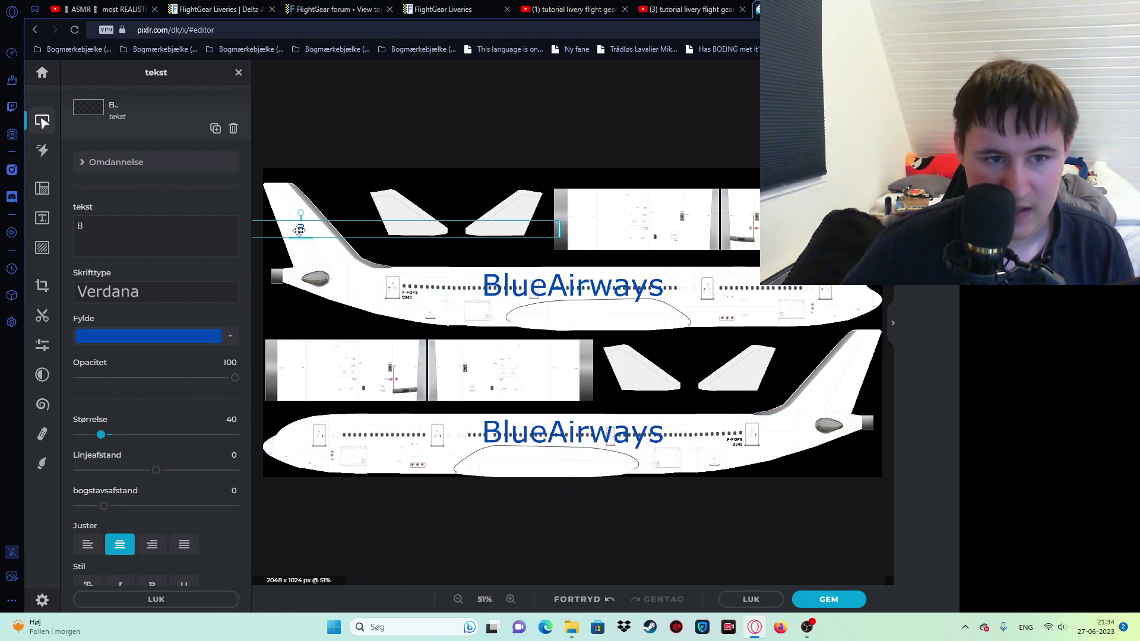
pyautogui.scroll(8, 300, 238)
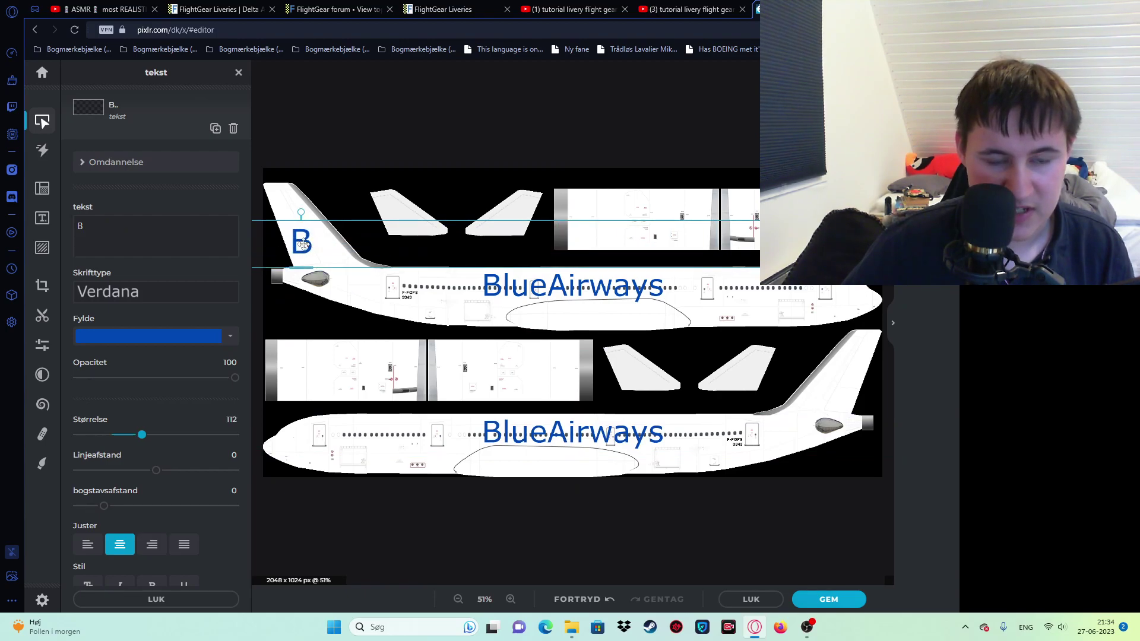
pyautogui.moveTo(305, 239); pyautogui.dragTo(303, 232)
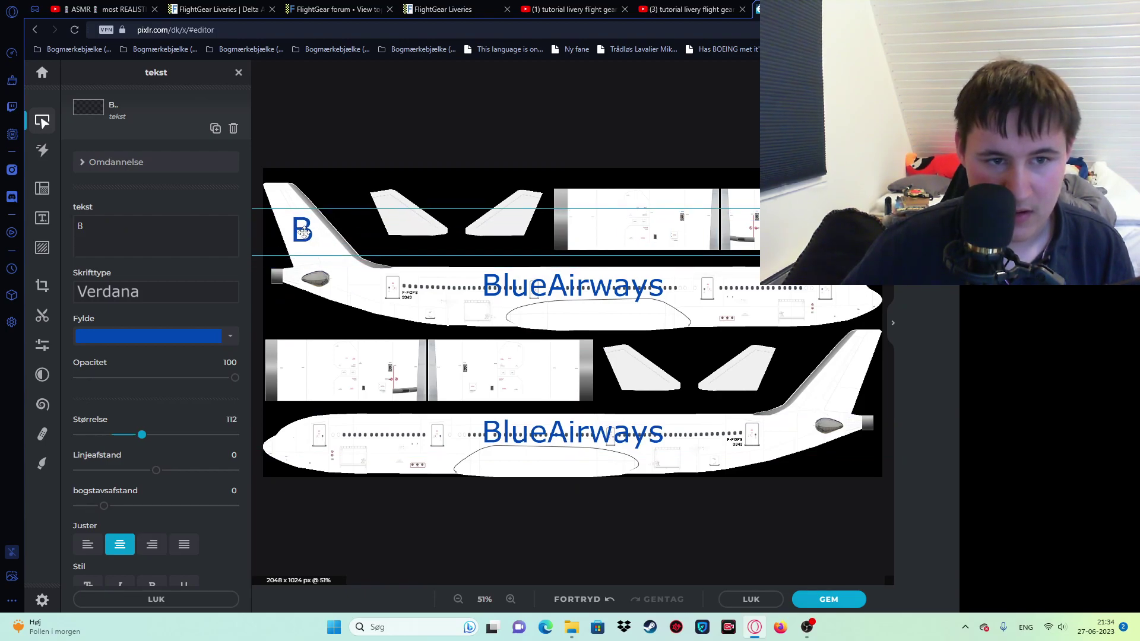
# Step: Duplicate the B and place the copy on the lower aircraft's tail fin
pyautogui.hotkey('ctrl', 'v')
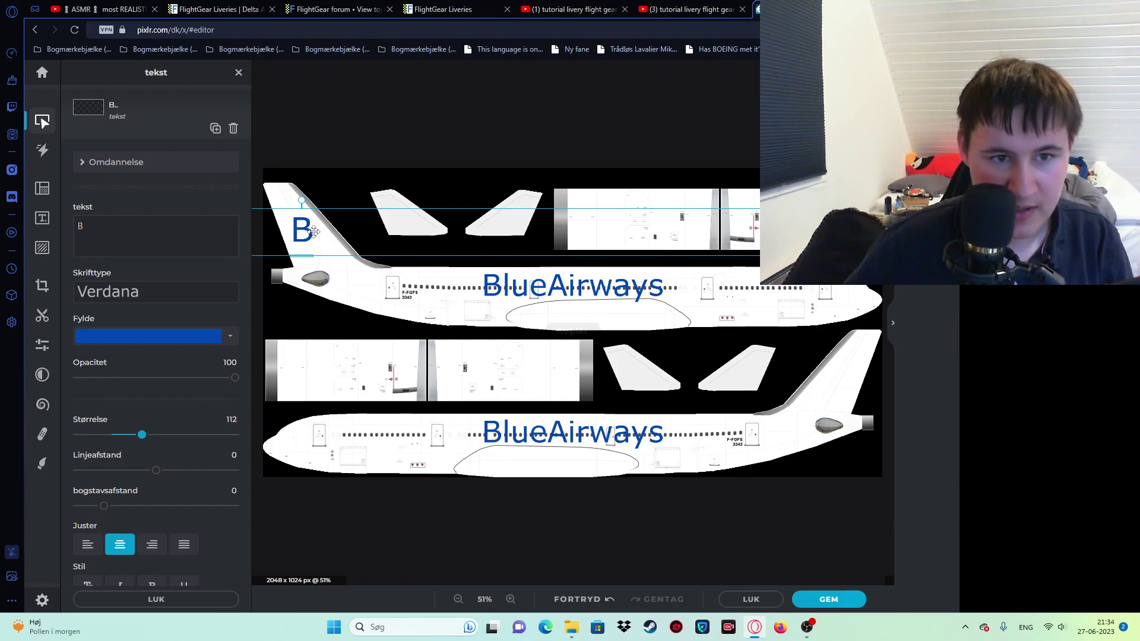
pyautogui.moveTo(572, 319); pyautogui.dragTo(841, 376)
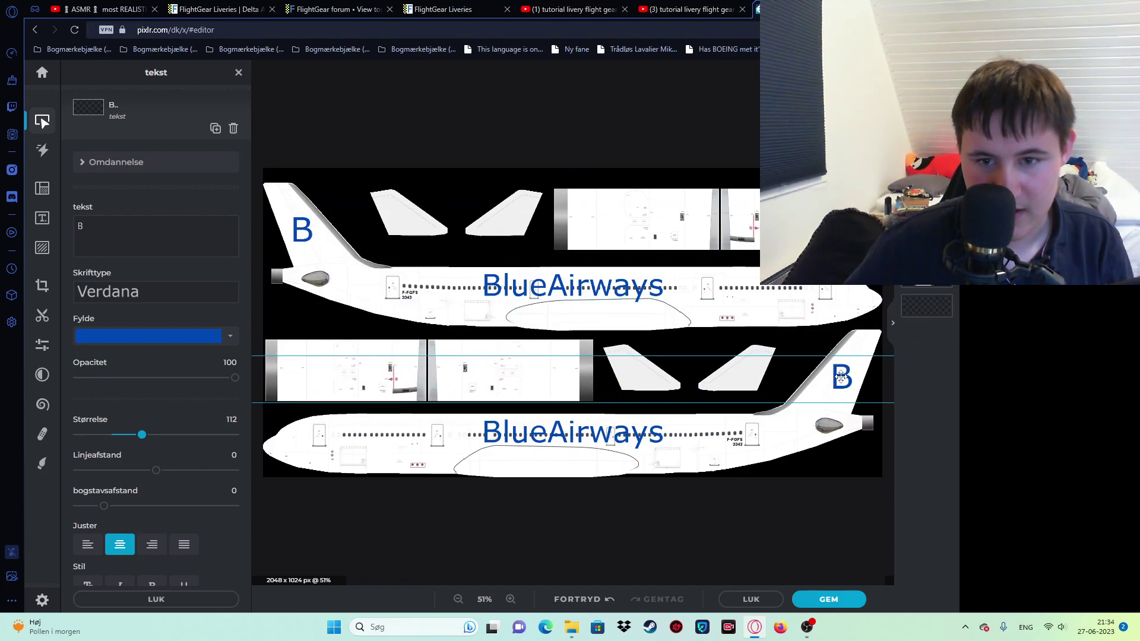
pyautogui.click(757, 568)
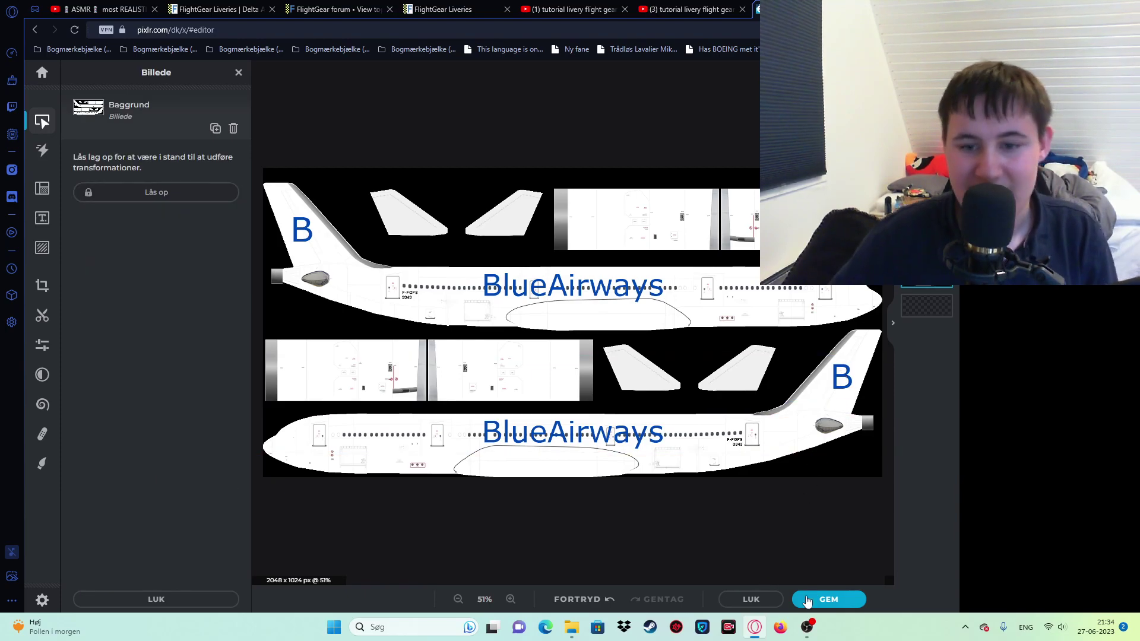
# Step: Try to save the finished livery as a high-quality JPG named Blueairways in the CapCut Videos folder
pyautogui.click(814, 605)
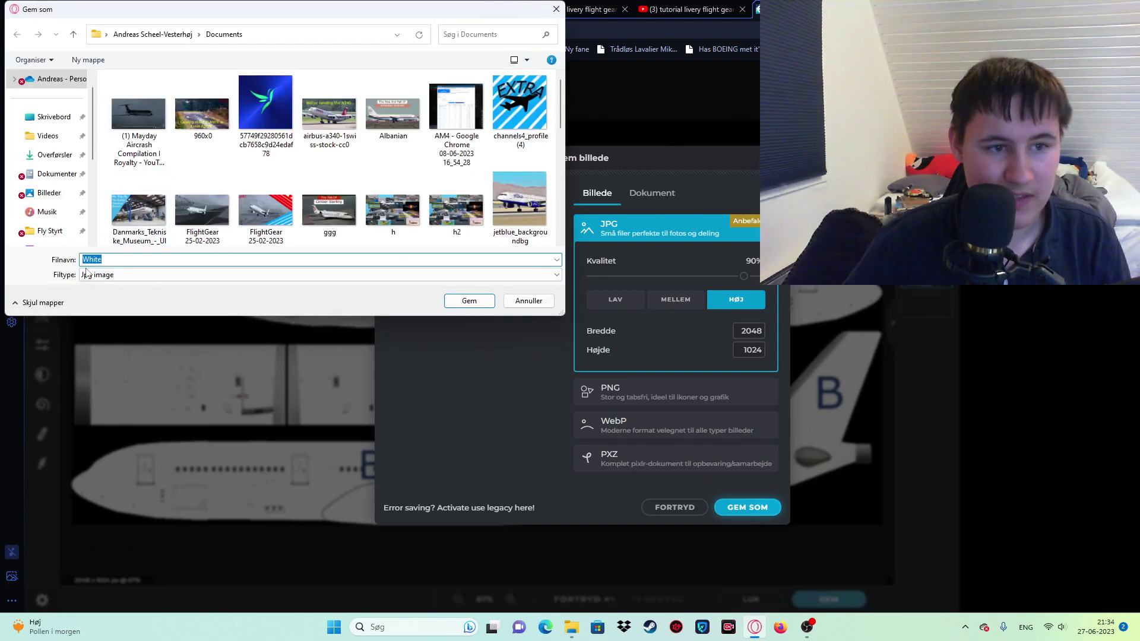
pyautogui.scroll(-5, 232, 232)
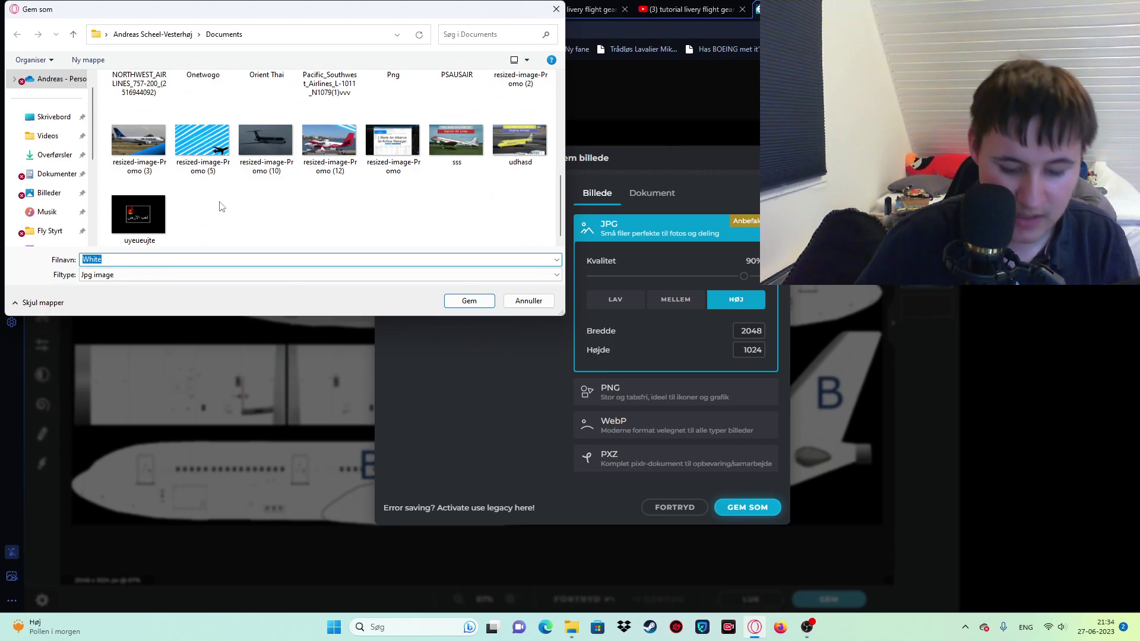
pyautogui.write('Blue')
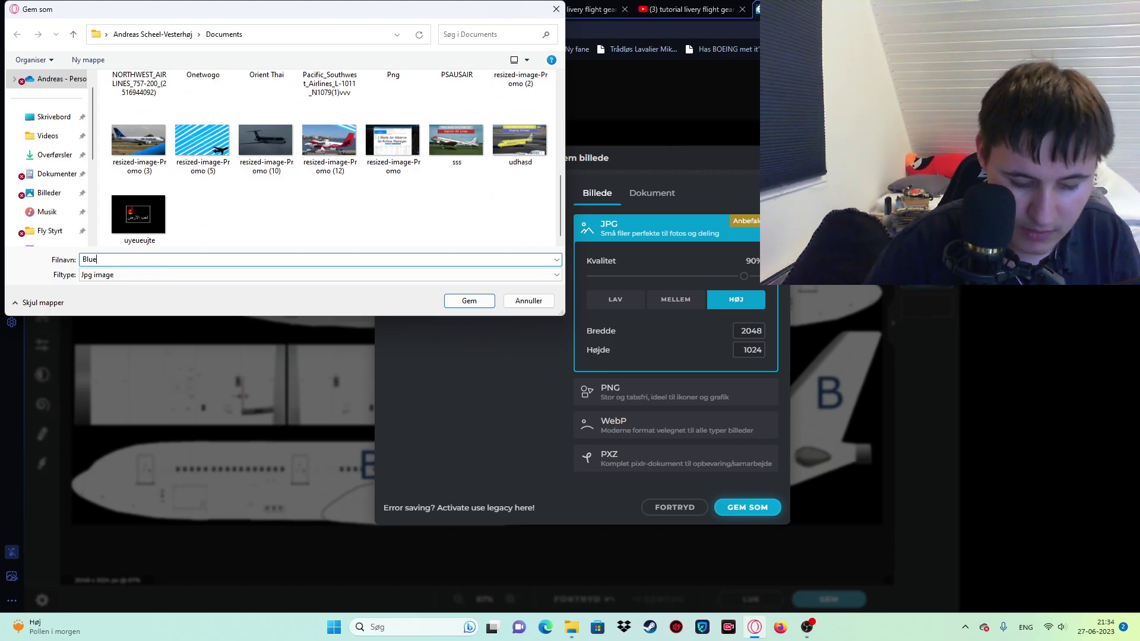
pyautogui.write('airways')
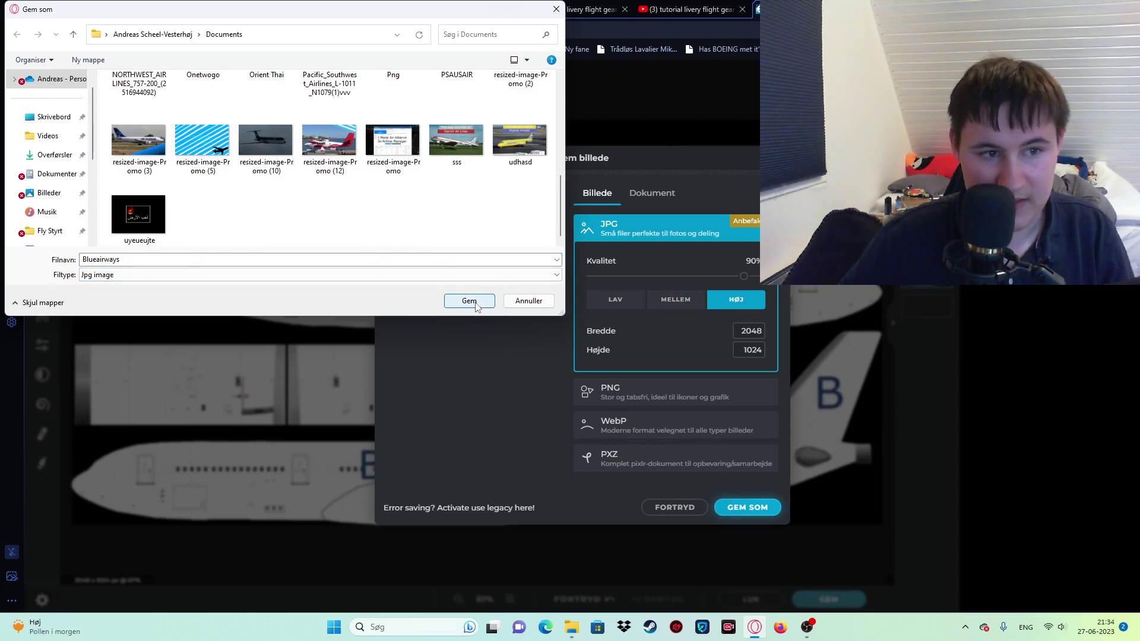
pyautogui.click(48, 139)
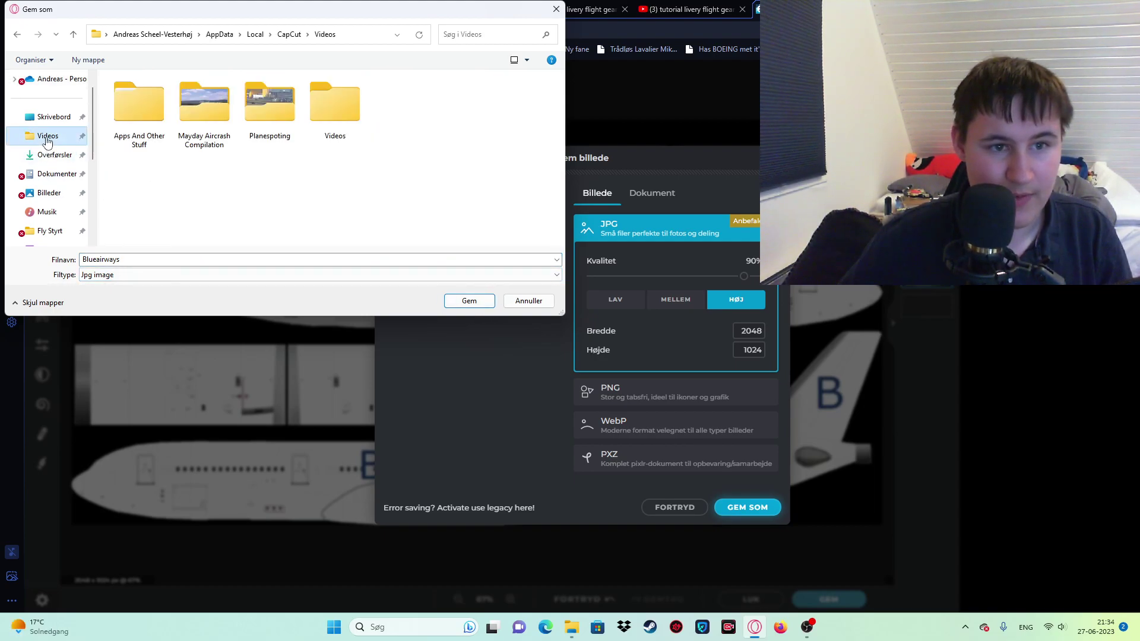
pyautogui.click(466, 301)
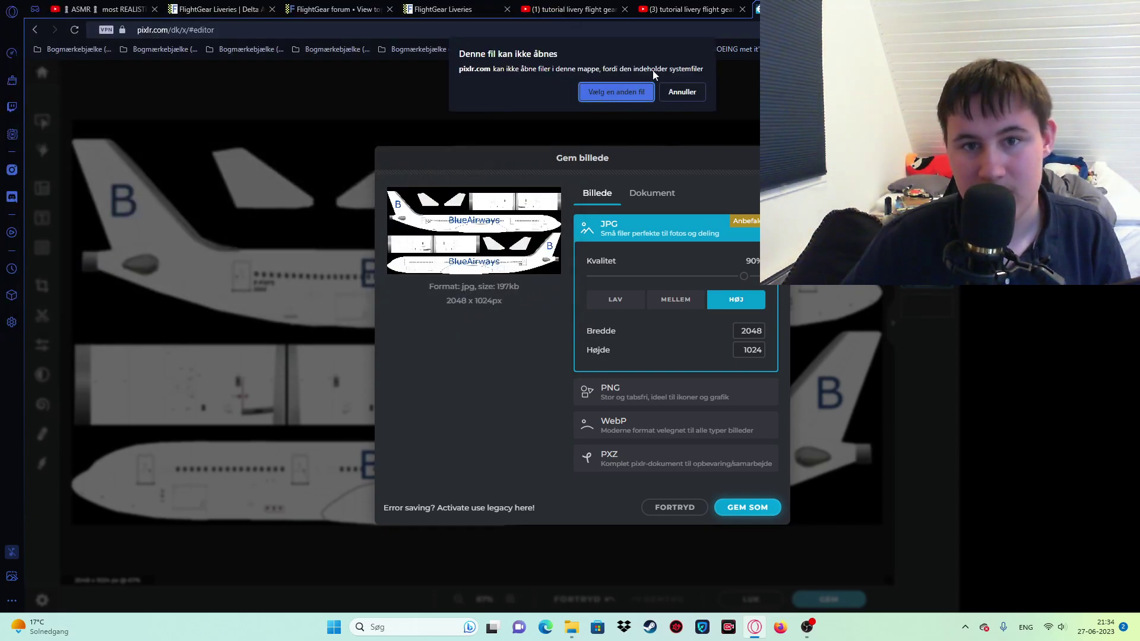
pyautogui.click(681, 94)
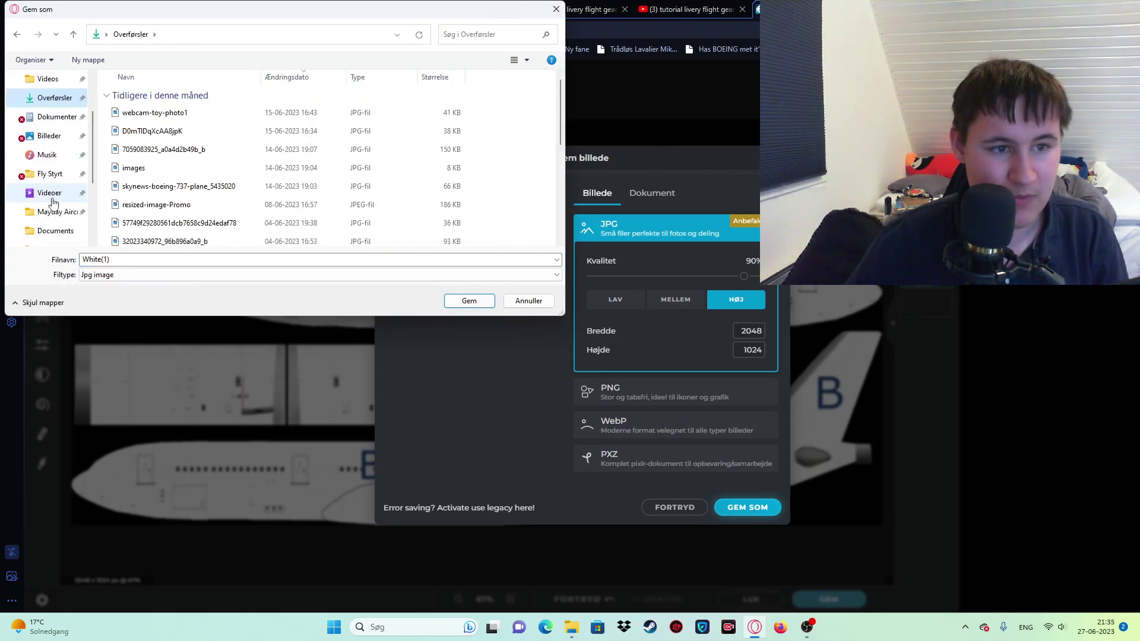
# Step: Save the livery as the JPG image White(1) in the Overførsler folder and dismiss the sign-up offer
pyautogui.click(51, 195)
pyautogui.click(50, 212)
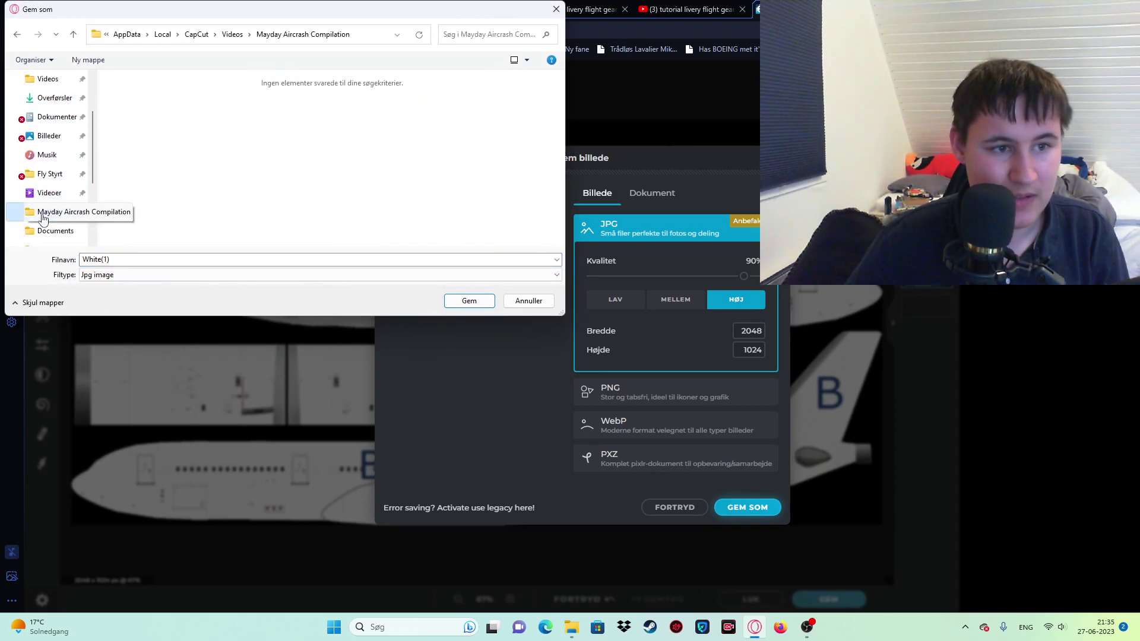
pyautogui.click(39, 172)
pyautogui.scroll(-1, 57, 193)
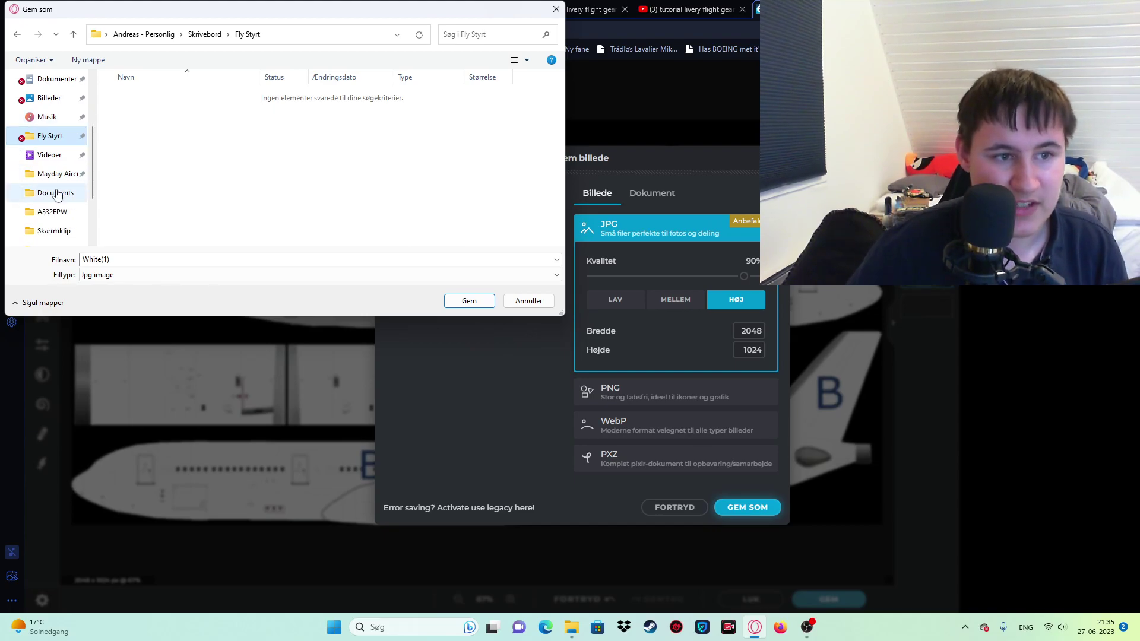
pyautogui.scroll(3, 51, 178)
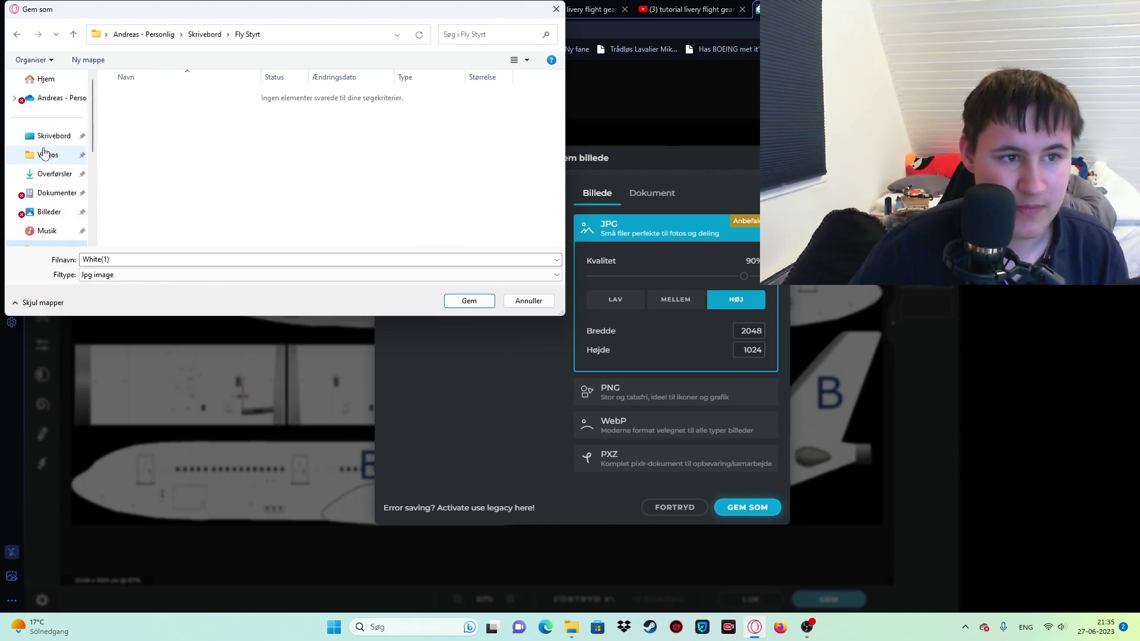
pyautogui.click(51, 173)
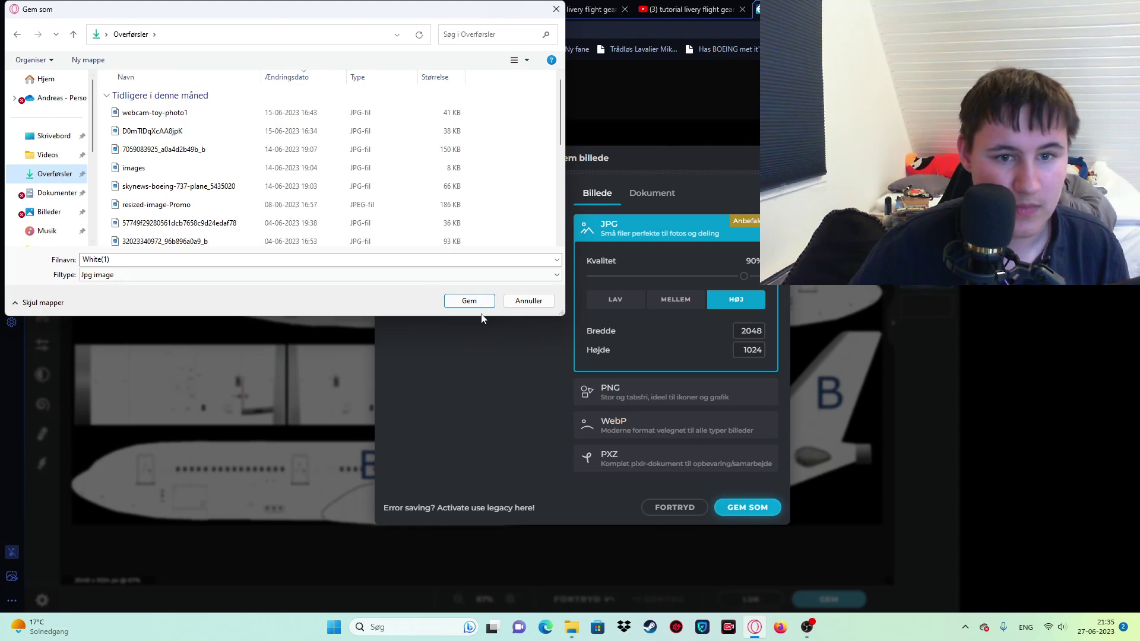
pyautogui.click(469, 301)
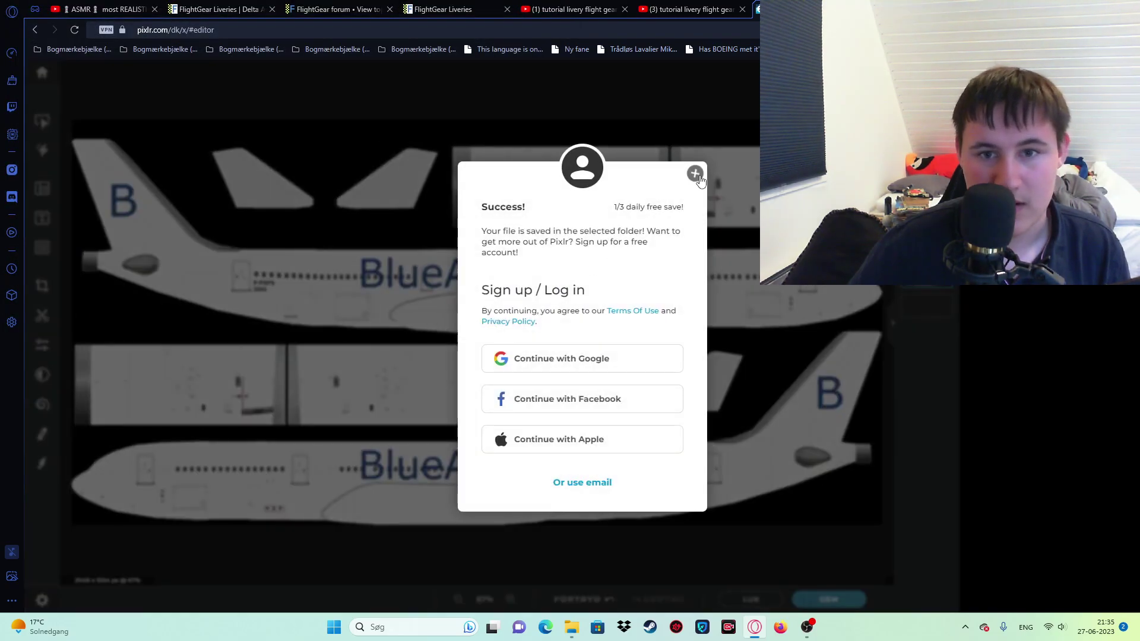
pyautogui.click(693, 173)
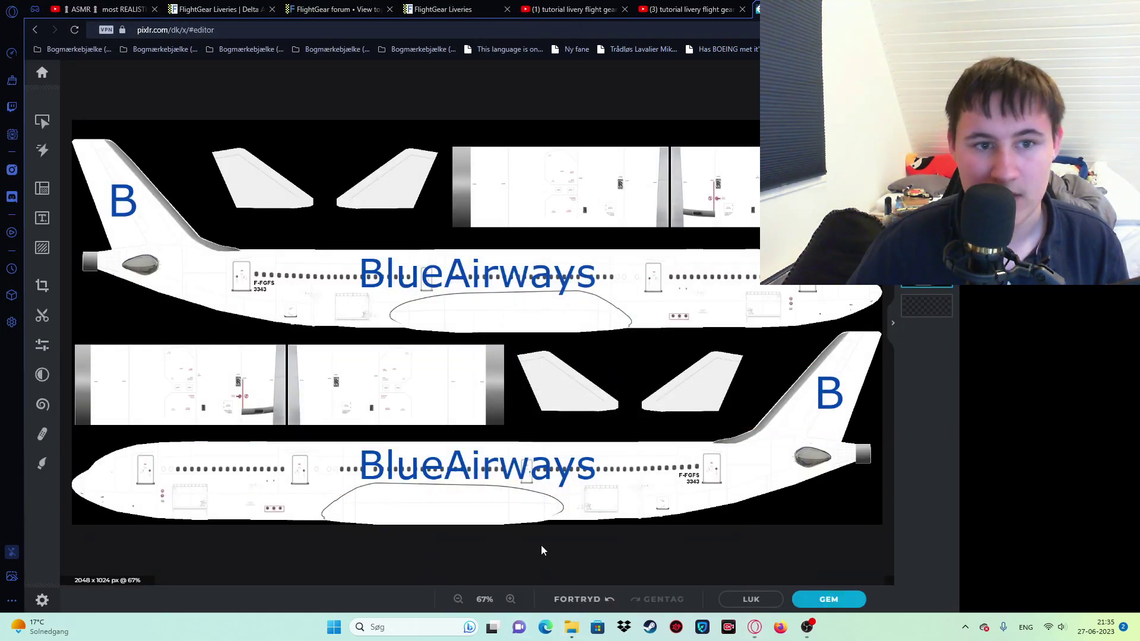
# Step: Switch to File Explorer and move the White(1) image from Overførsler to the Videos folder
pyautogui.click(573, 626)
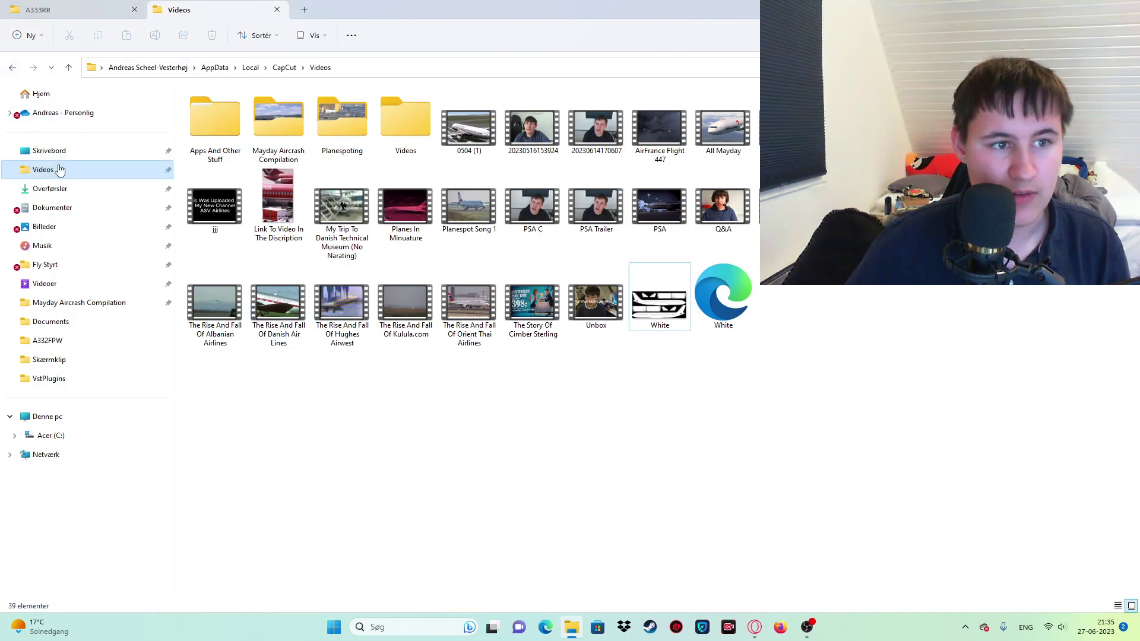
pyautogui.click(39, 189)
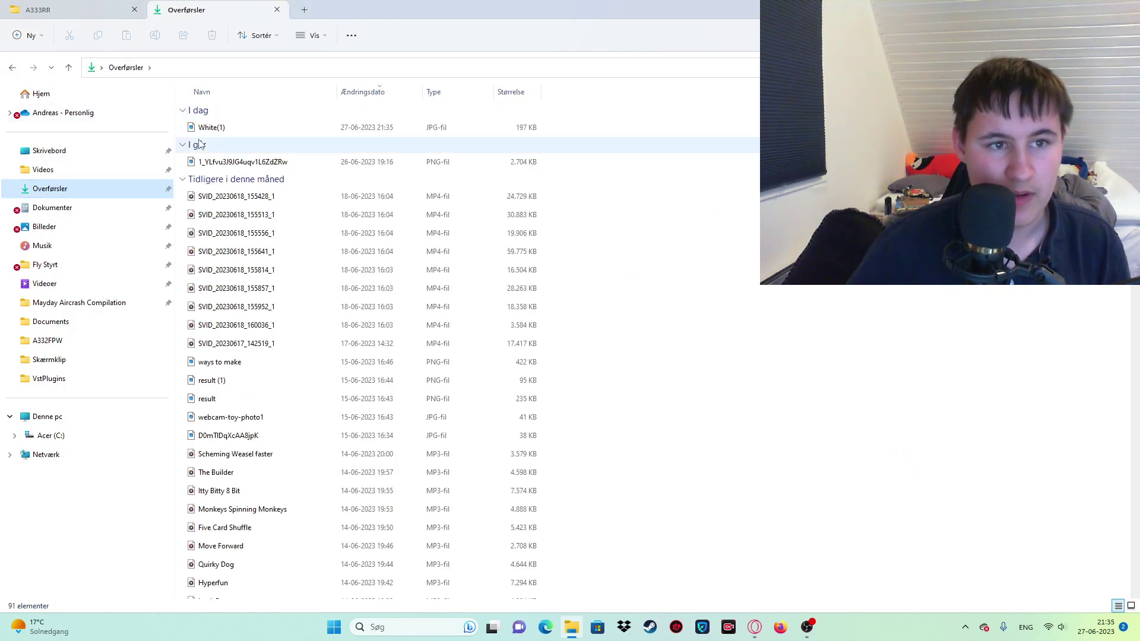
pyautogui.rightClick(210, 130)
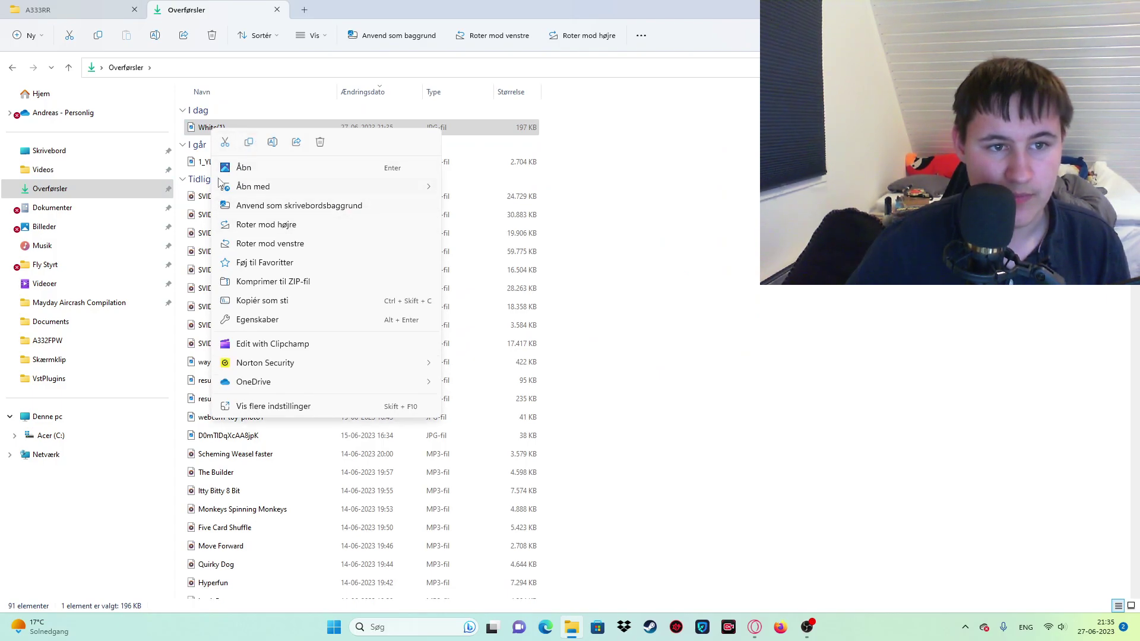
pyautogui.click(226, 125)
pyautogui.moveTo(226, 126); pyautogui.dragTo(38, 171)
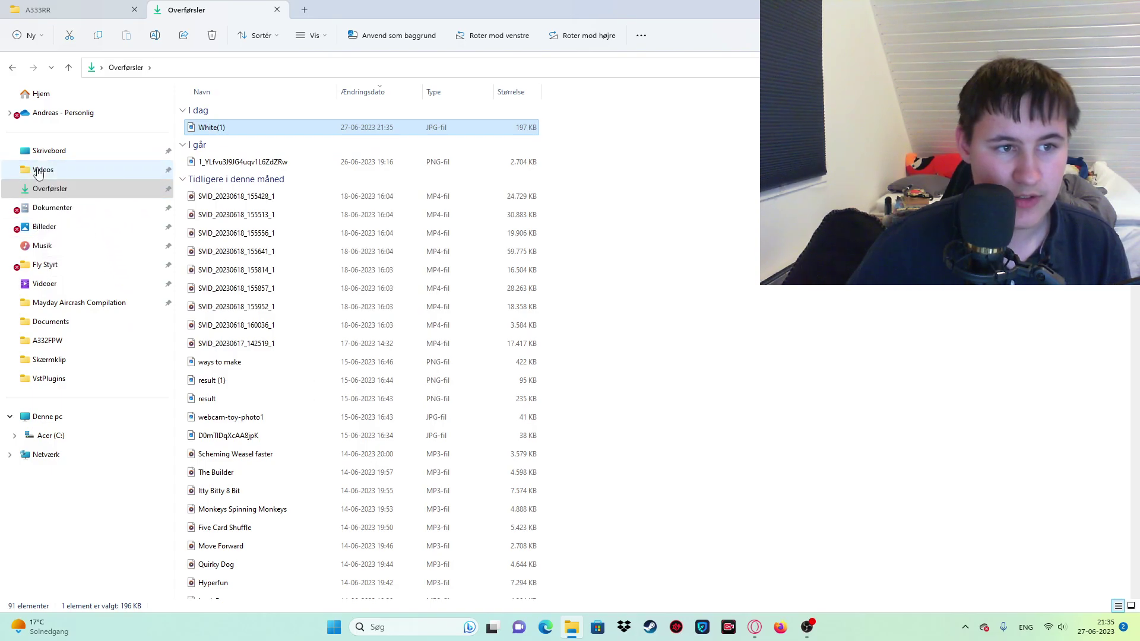
pyautogui.click(38, 171)
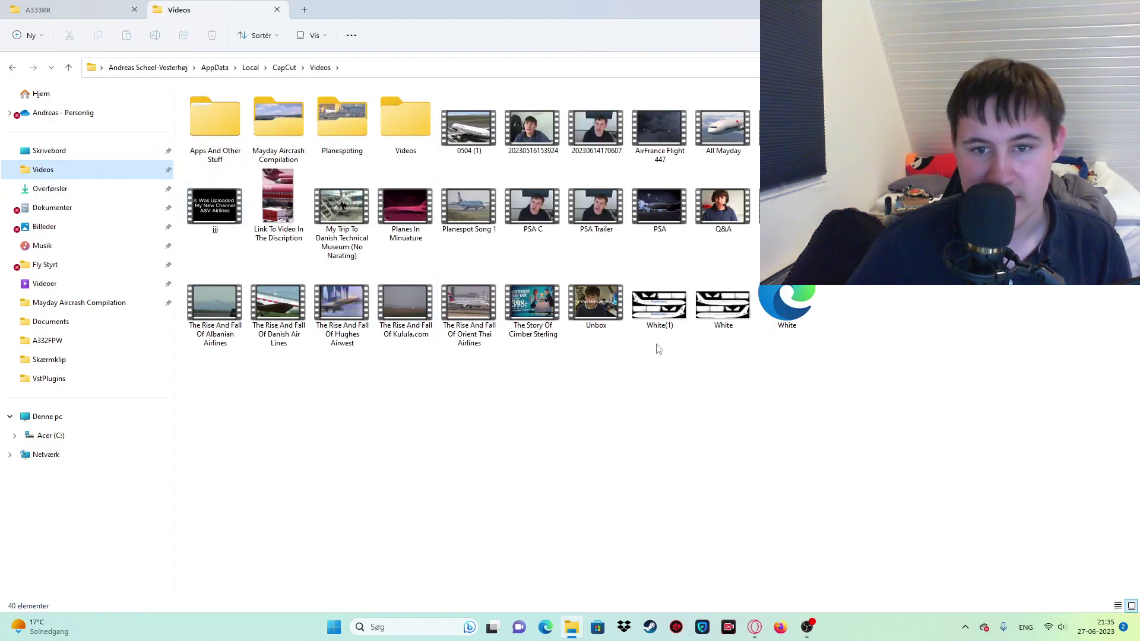
# Step: Delete the original White image from the Videos folder and rename White(1) to Blueairways
pyautogui.rightClick(723, 306)
pyautogui.click(813, 321)
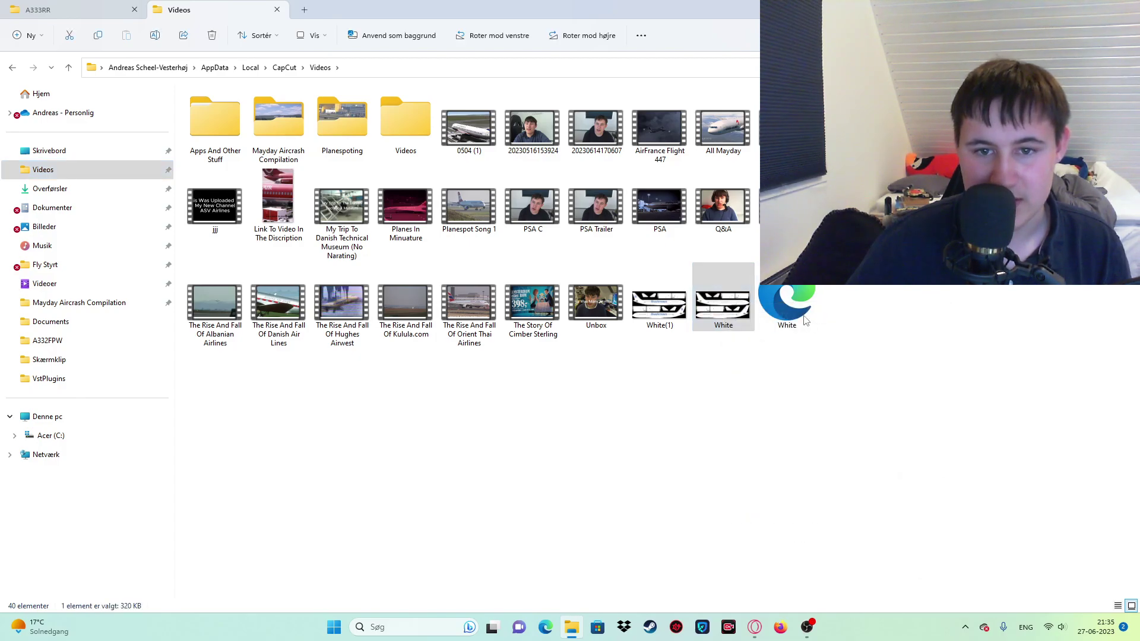
pyautogui.rightClick(647, 301)
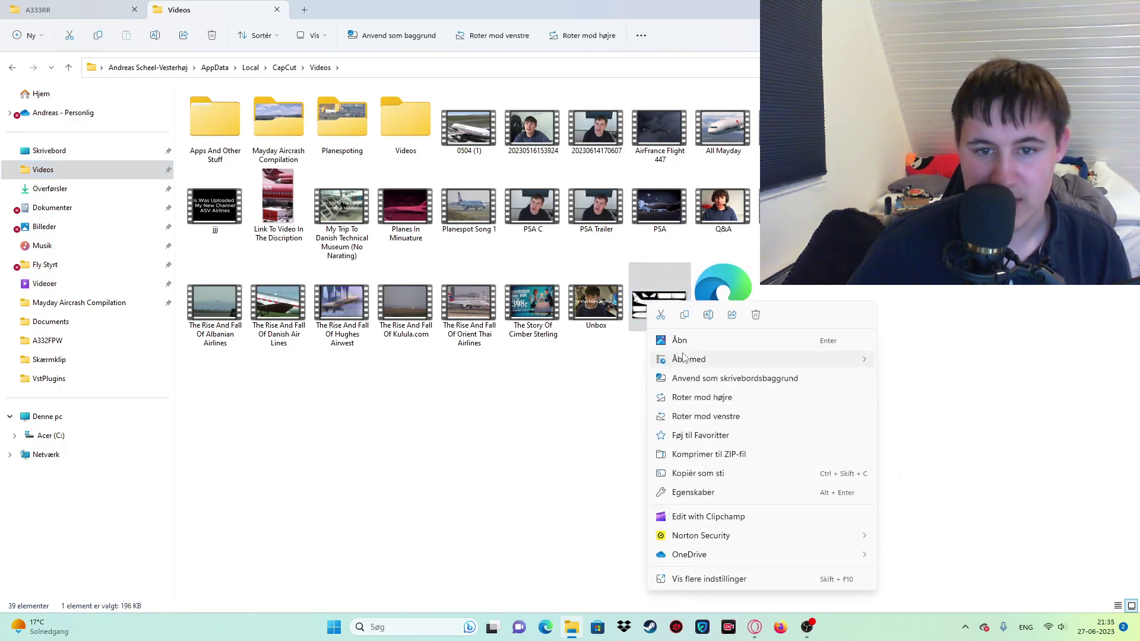
pyautogui.click(709, 315)
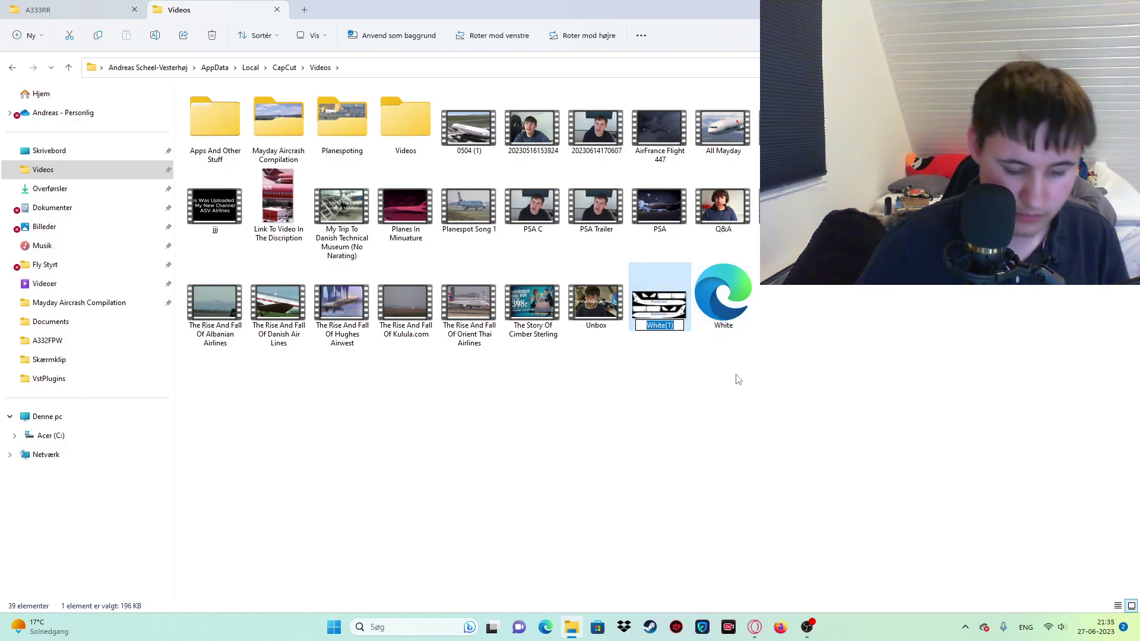
pyautogui.write('Blue')
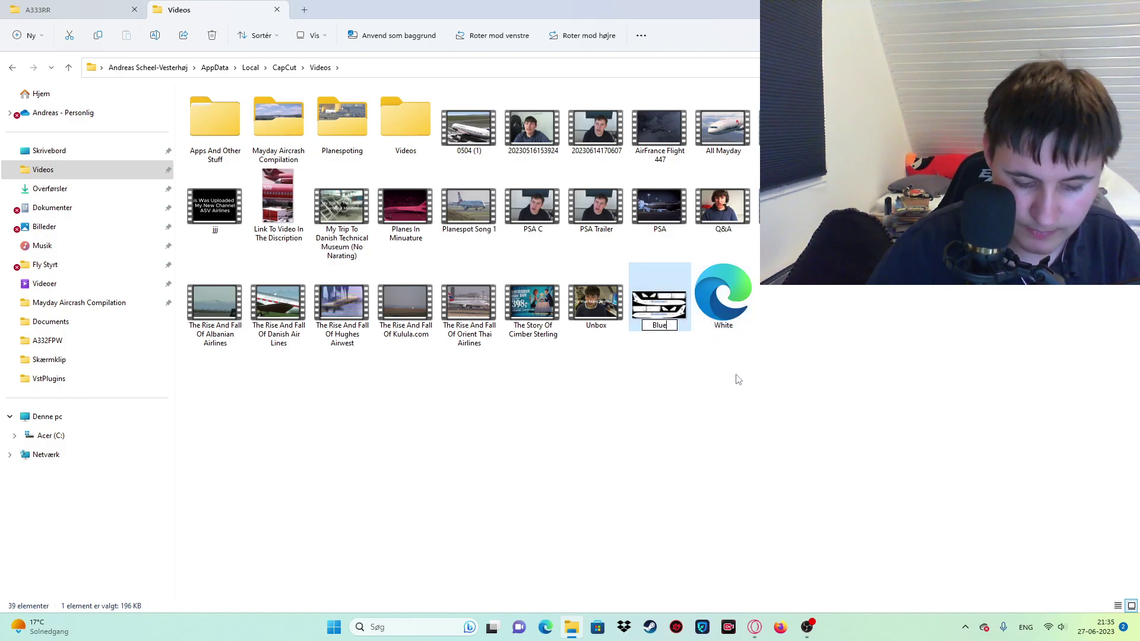
pyautogui.write('airways')
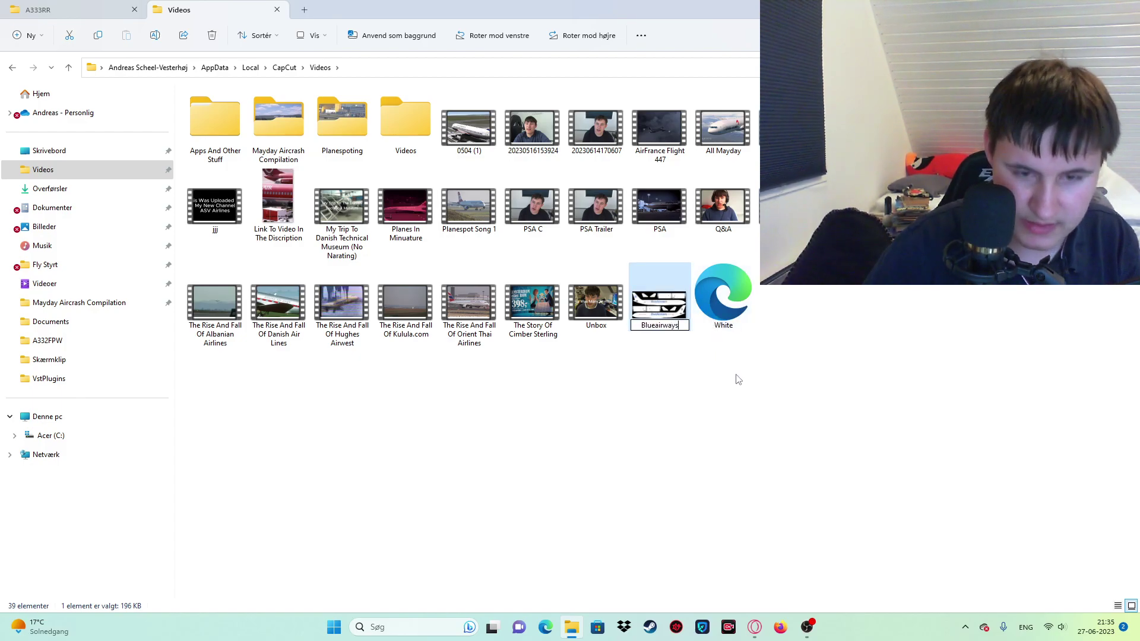
pyautogui.click(666, 401)
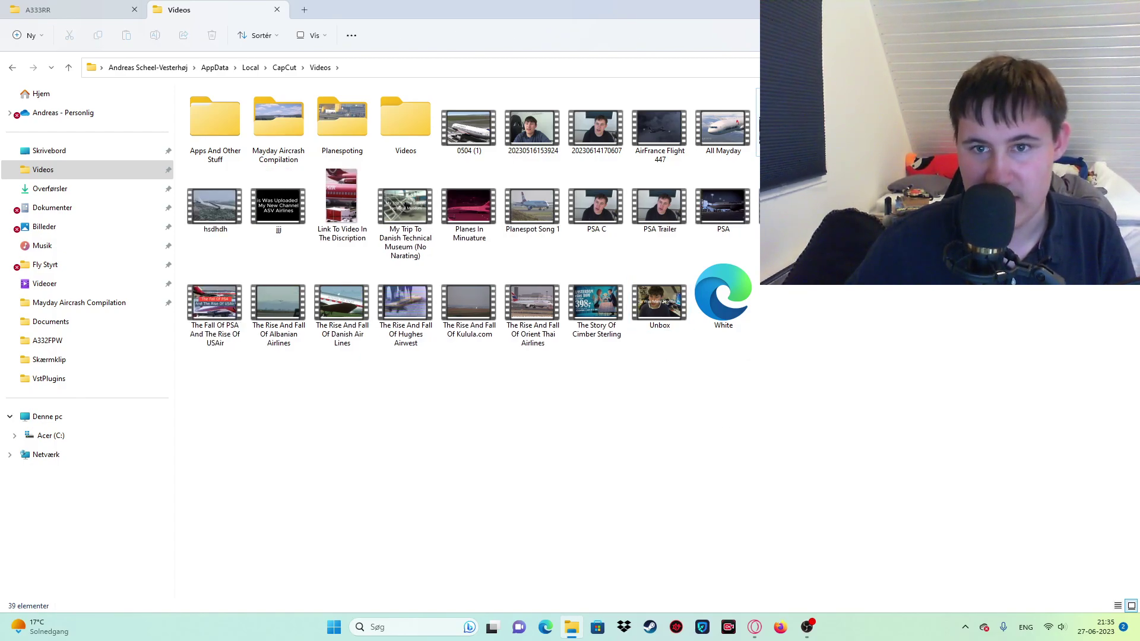
# Step: Rename the White XML file in the Videos folder to Blueairways
pyautogui.rightClick(725, 311)
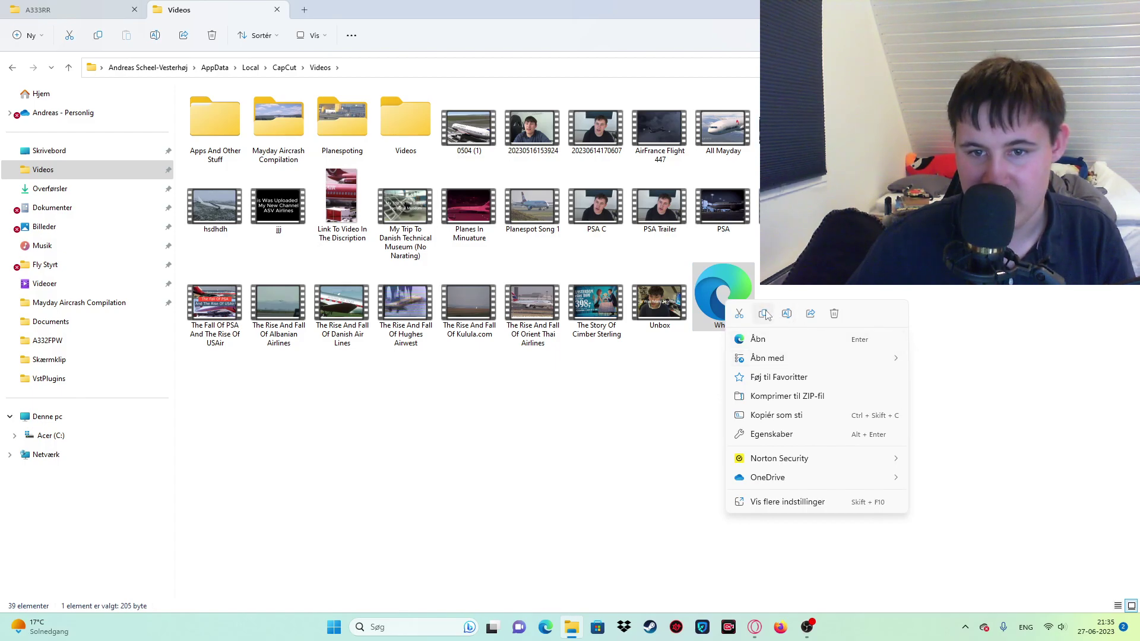
pyautogui.click(786, 314)
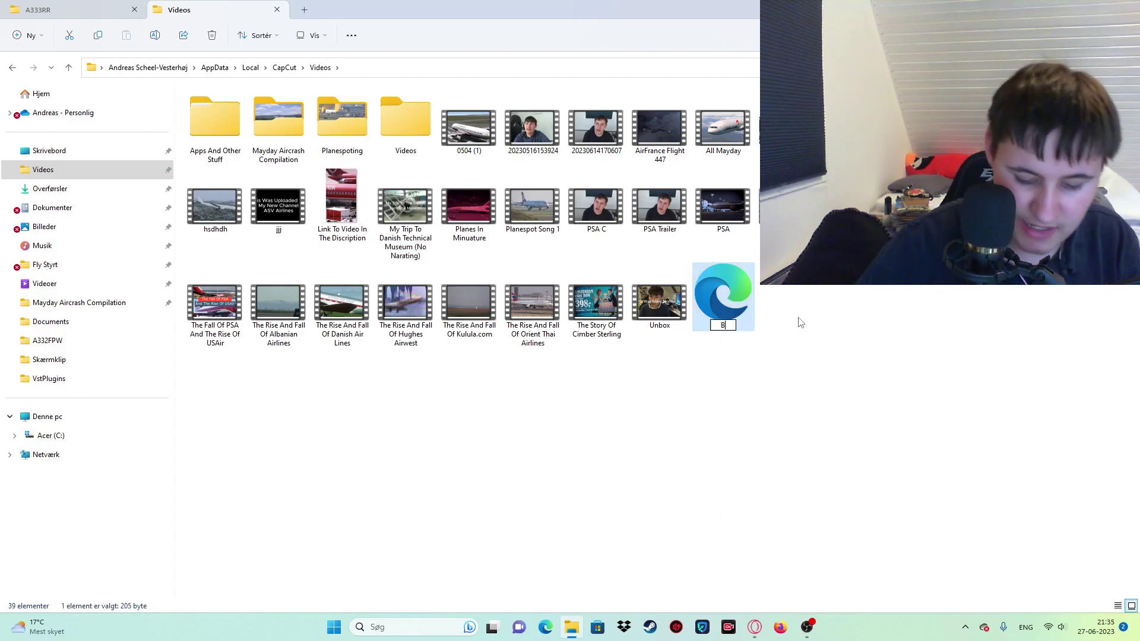
pyautogui.write('Blueai')
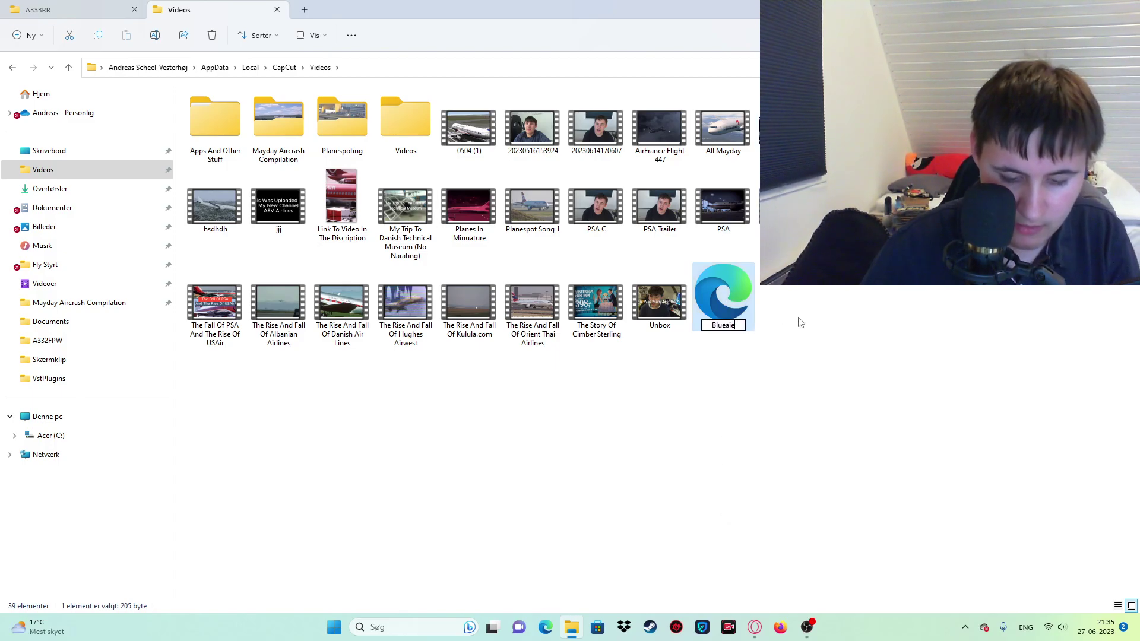
pyautogui.write('rways')
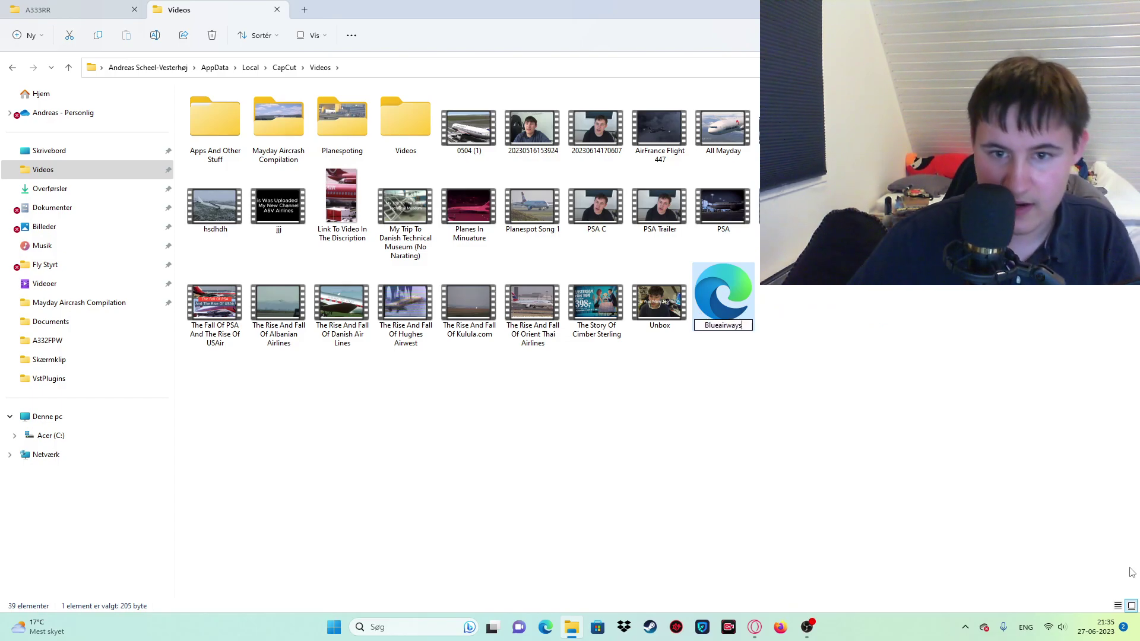
pyautogui.press('Return')
# Step: Open the Blueairways XML file in Notepad and set the livery name to Blueairways
pyautogui.rightClick(851, 119)
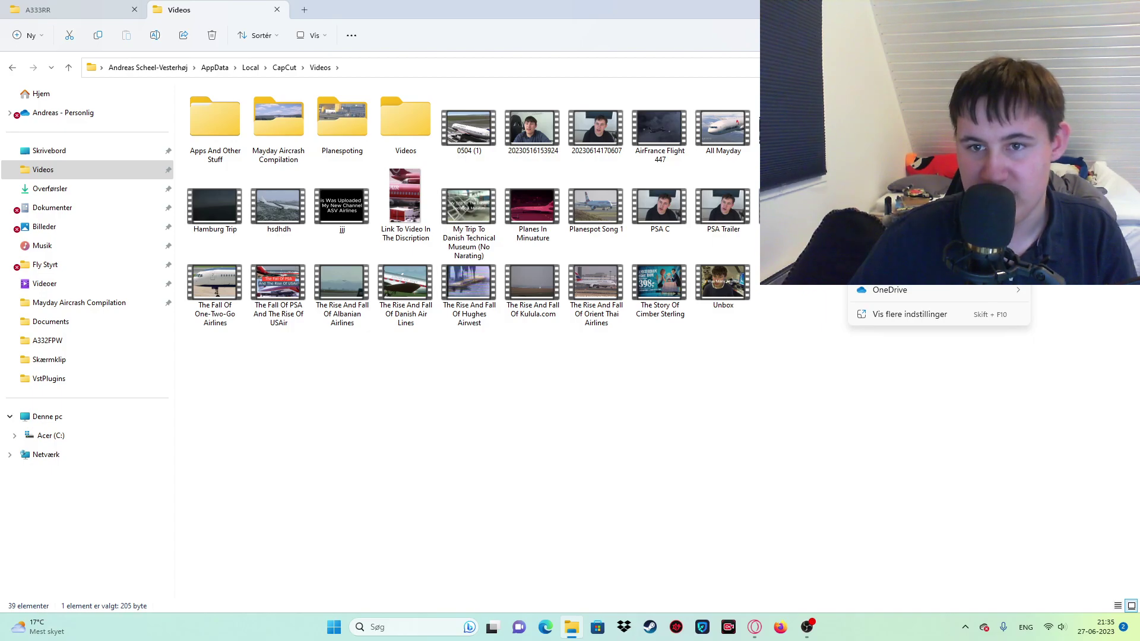
pyautogui.click(891, 193)
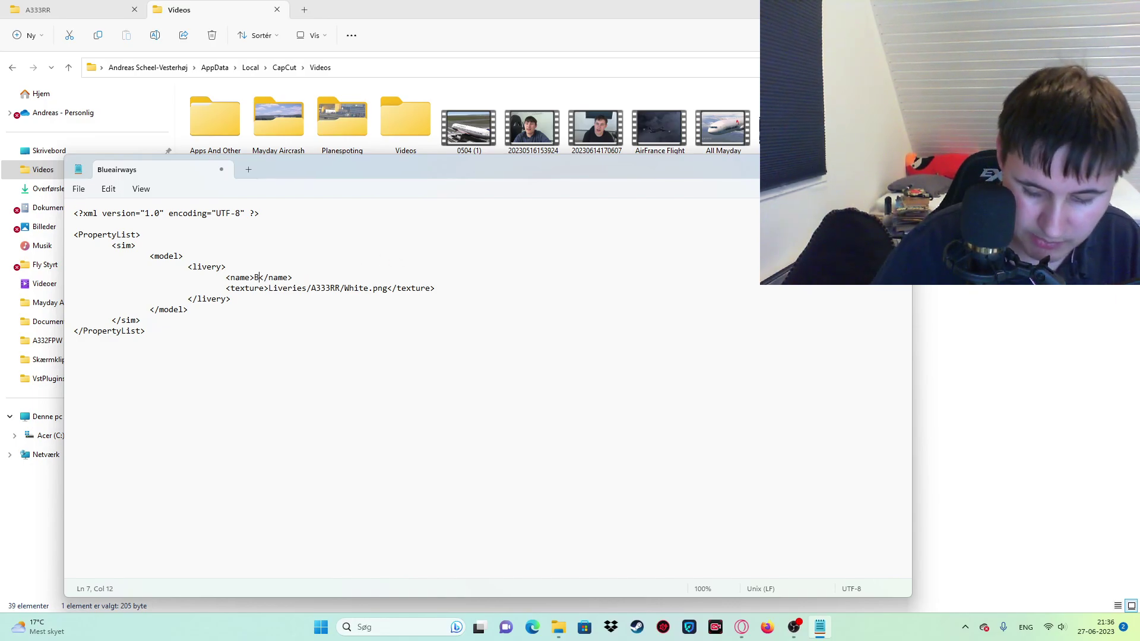
pyautogui.write('eairways')
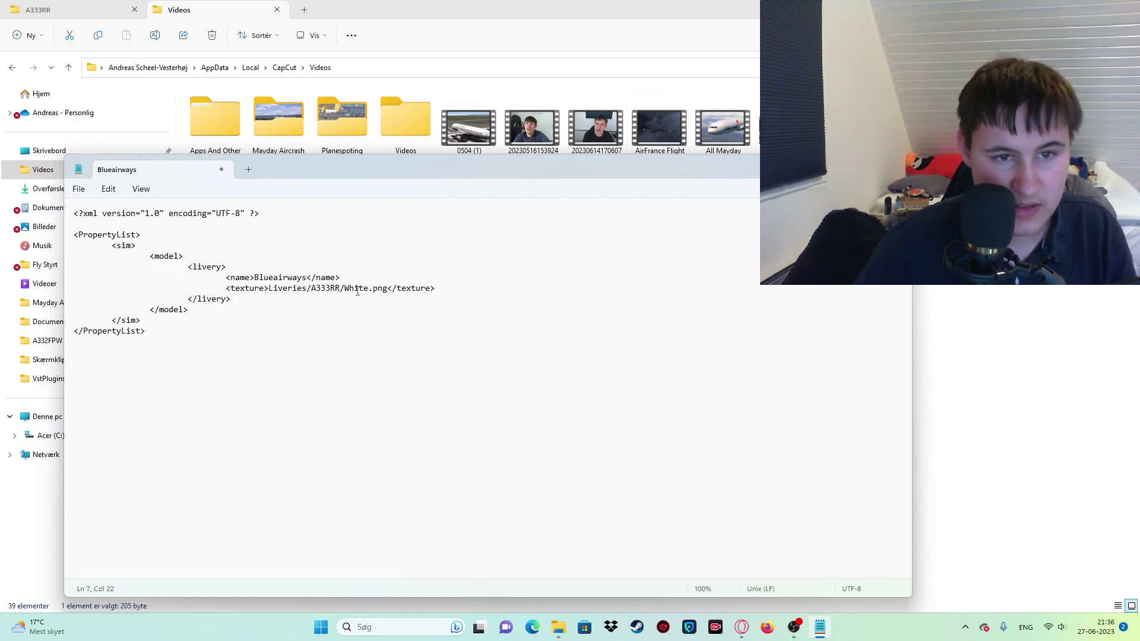
# Step: Set the livery texture path to Liveries/A333RR/Blueairways.png in the Blueairways XML file and save it
pyautogui.press('BackSpace')
pyautogui.press('BackSpace')
pyautogui.press('BackSpace')
pyautogui.press('BackSpace')
pyautogui.press('BackSpace')
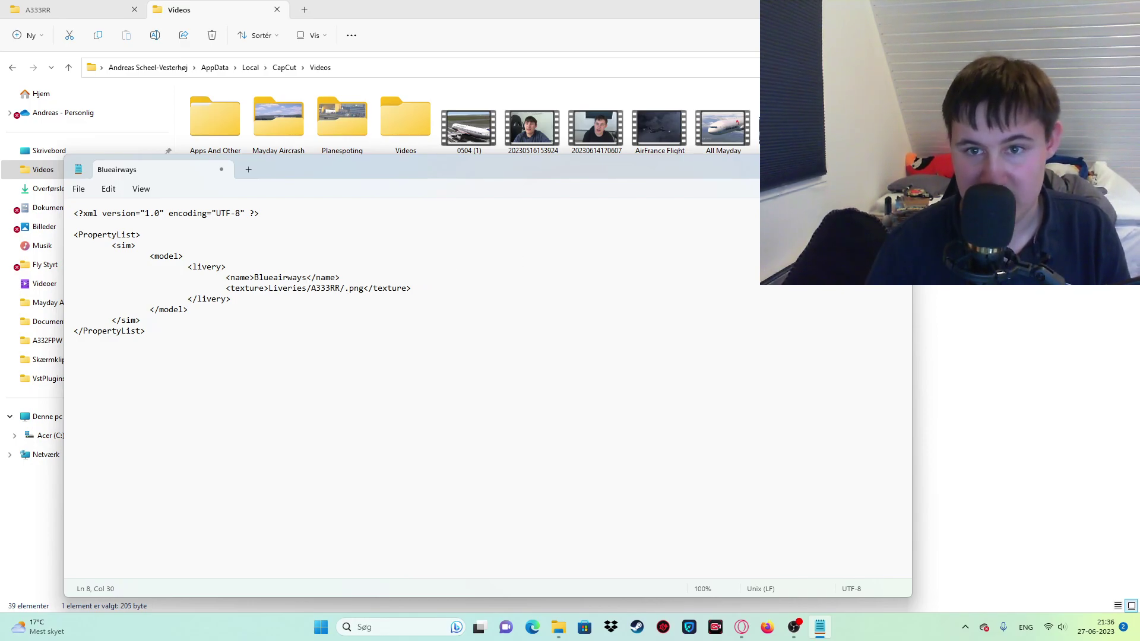
pyautogui.write('Bl')
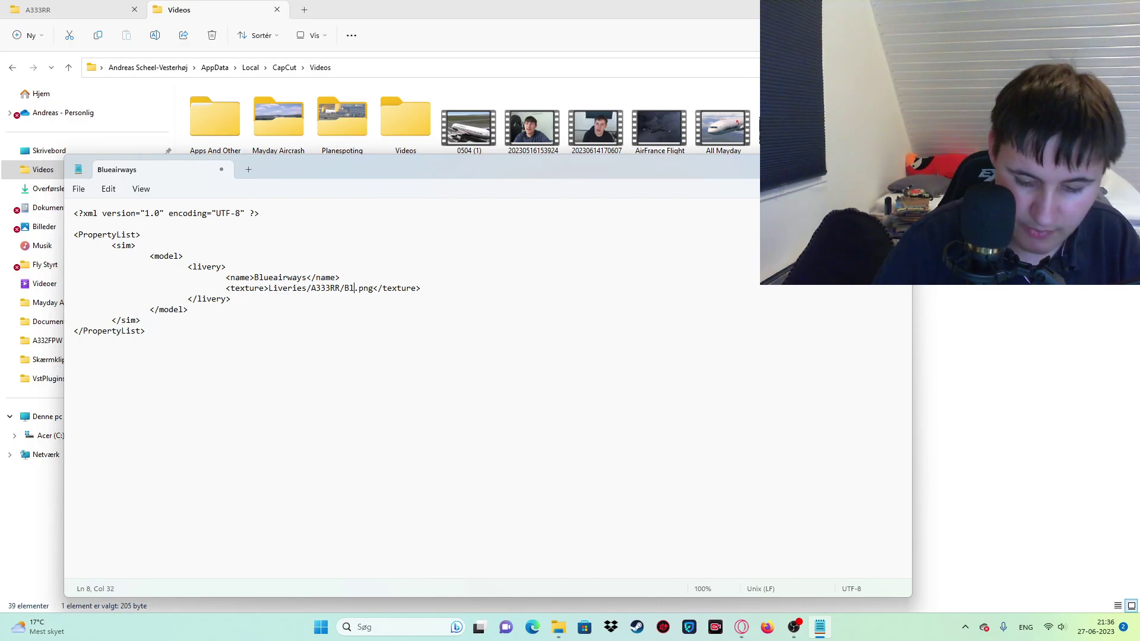
pyautogui.write('u')
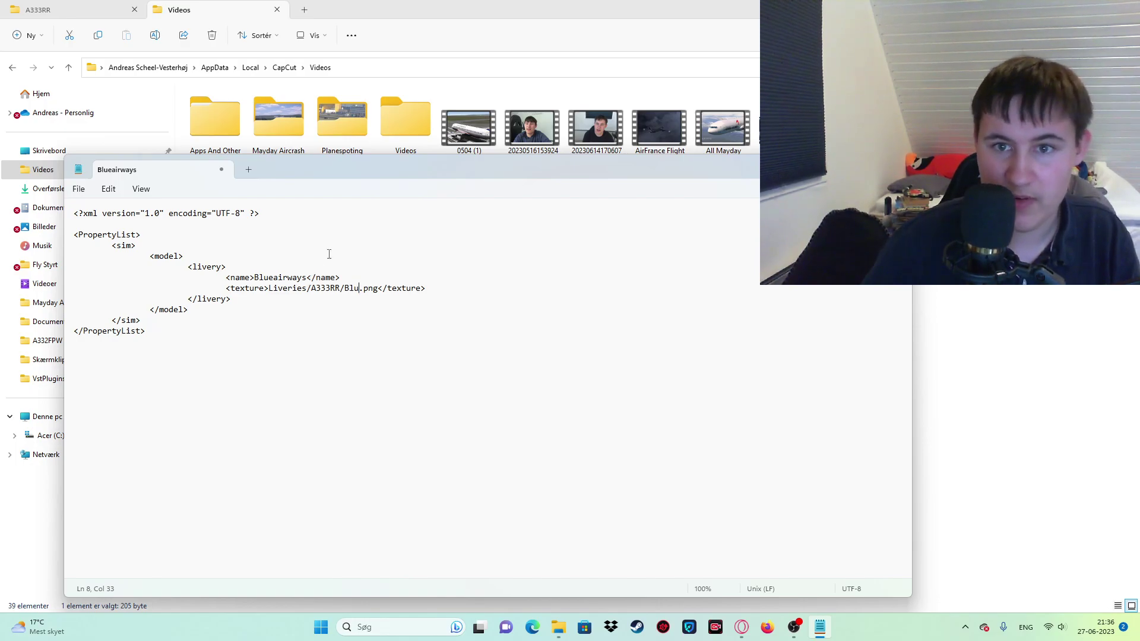
pyautogui.write('eairwa')
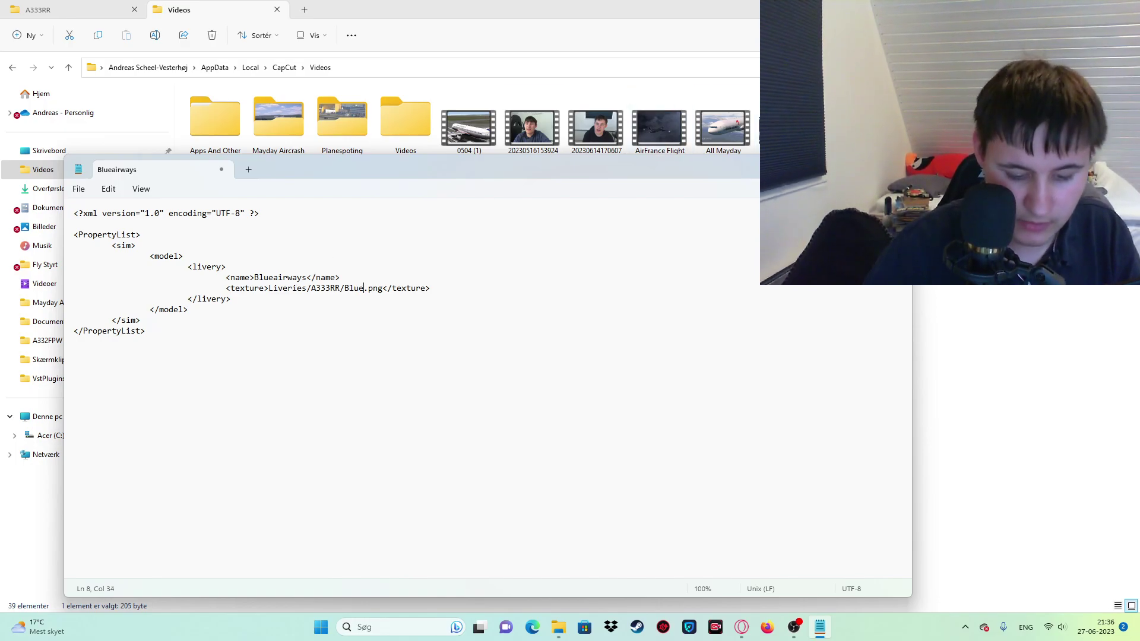
pyautogui.write('ys')
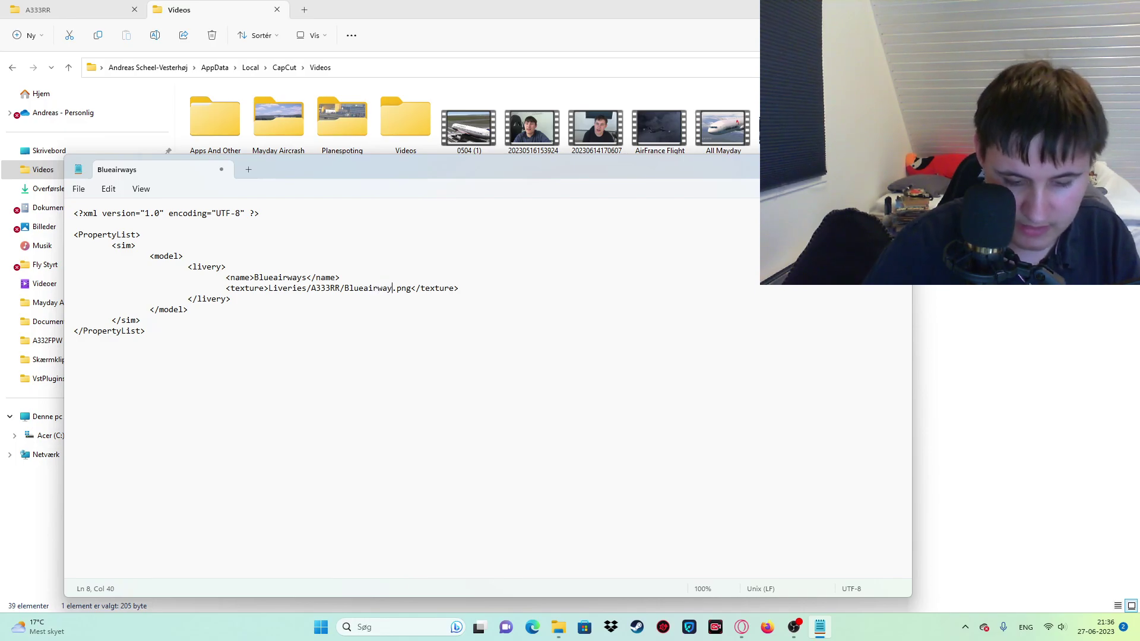
pyautogui.click(79, 189)
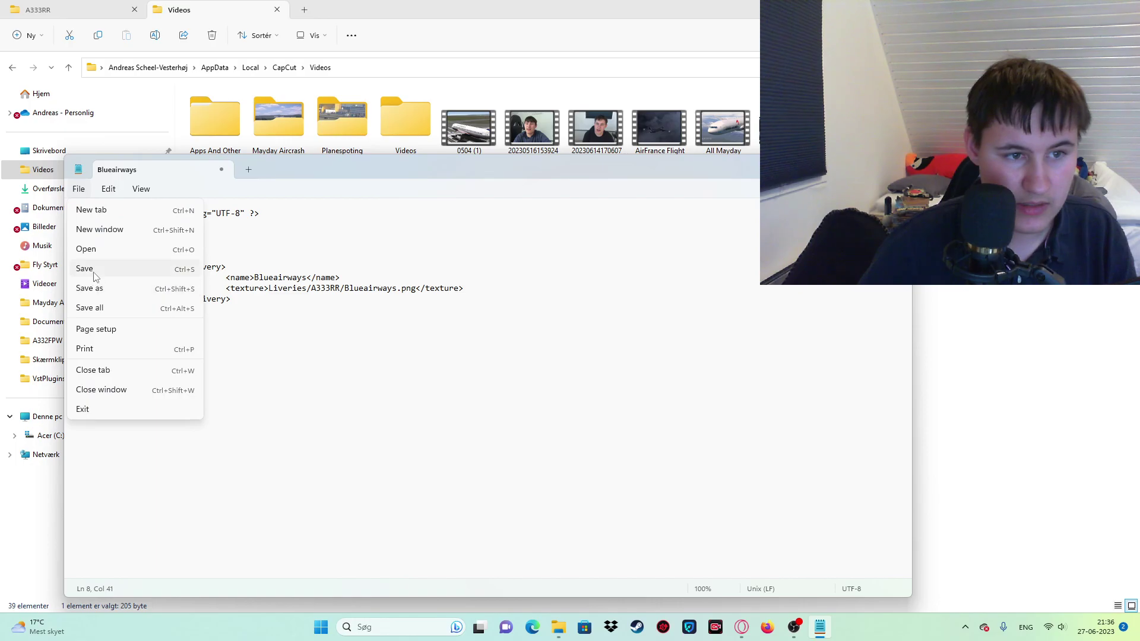
pyautogui.click(95, 271)
pyautogui.click(1005, 378)
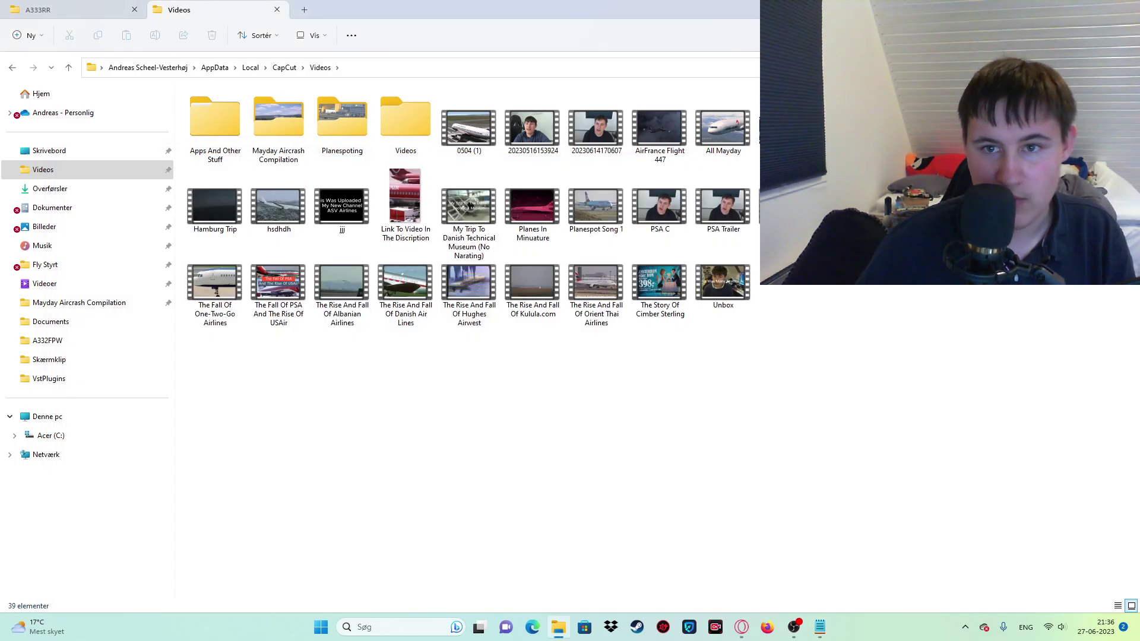
# Step: Reopen the Blueairways XML file in Notepad to check its livery name and texture path, and close it
pyautogui.rightClick(848, 280)
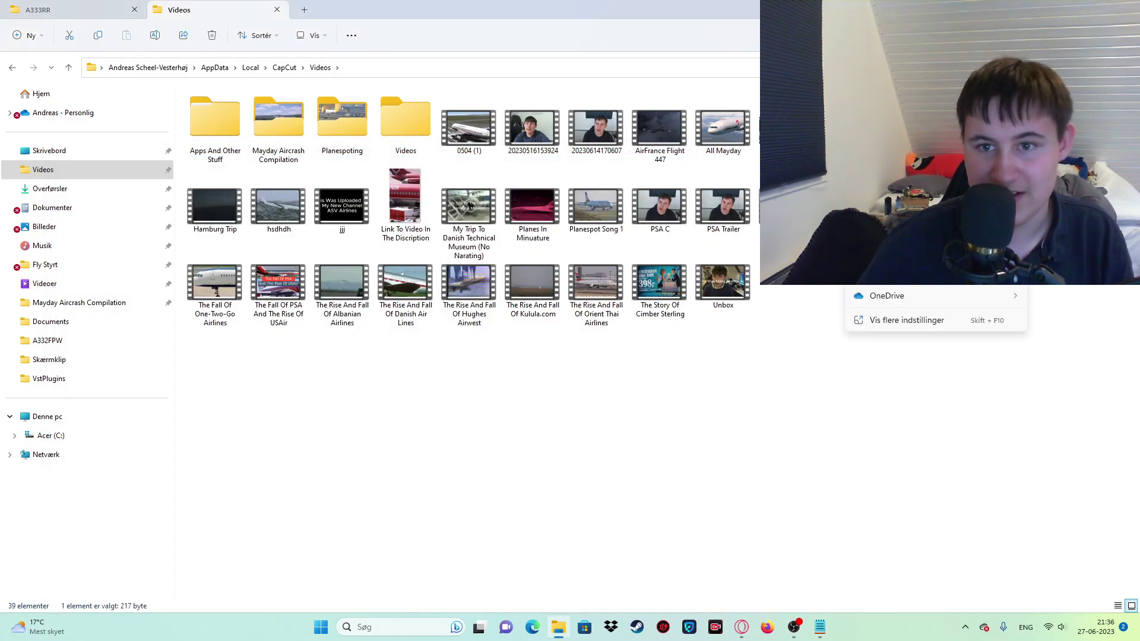
pyautogui.click(873, 270)
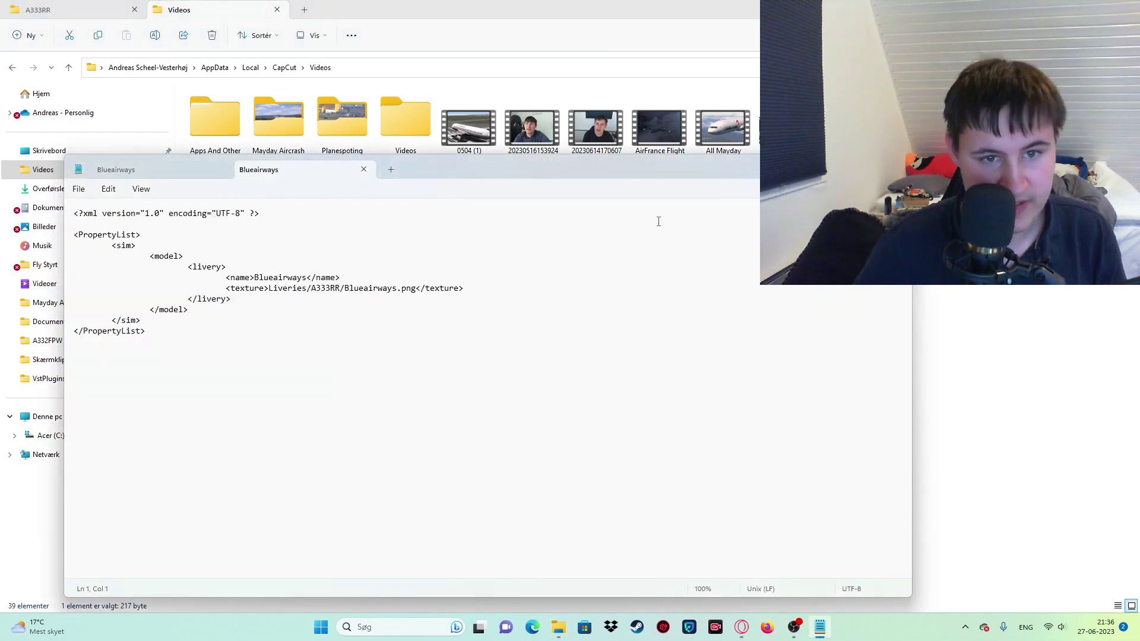
pyautogui.hotkey('alt', 'F4')
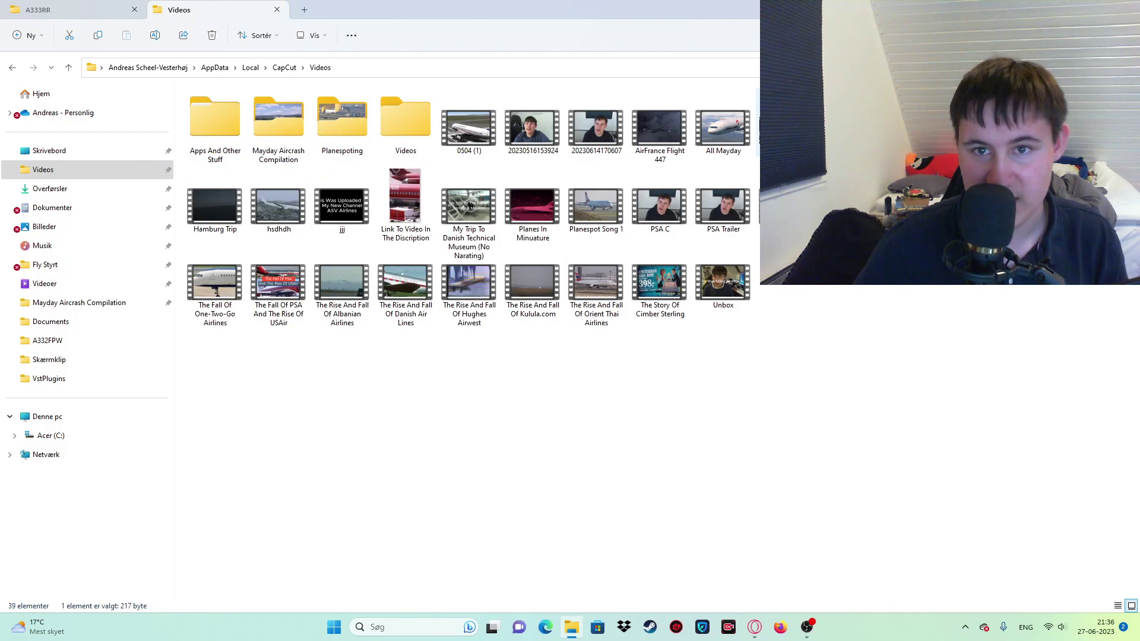
# Step: Move the Blueairways image and XML file into the A333RR folder with administrator permission and close the Videos folder
pyautogui.hotkey('shift', 'Right')
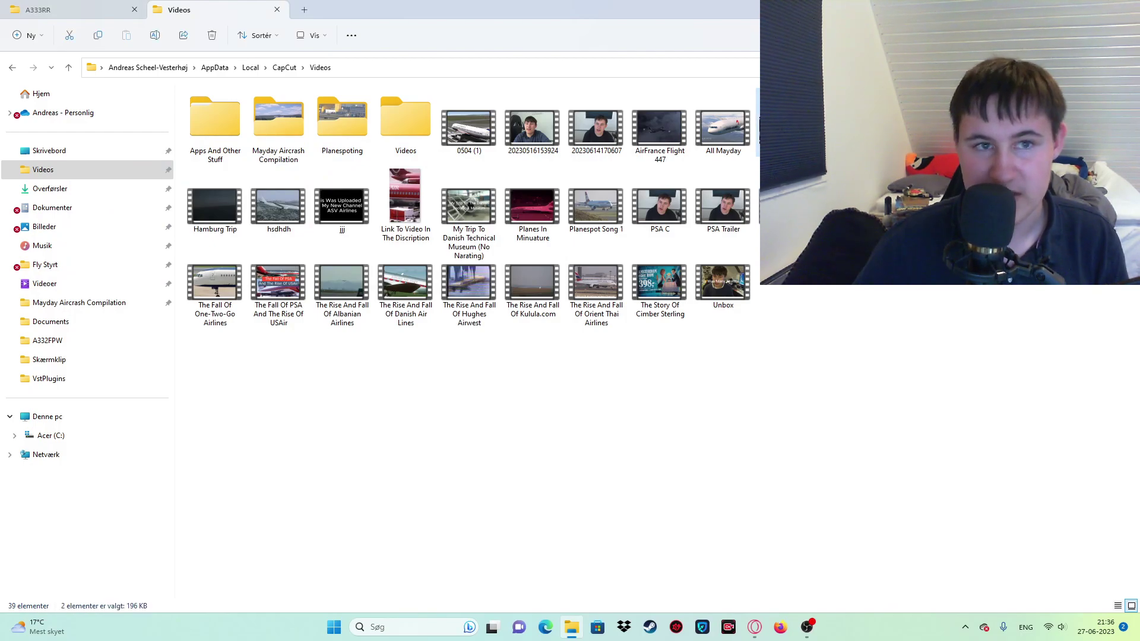
pyautogui.moveTo(784, 127); pyautogui.dragTo(580, 380)
pyautogui.click(548, 254)
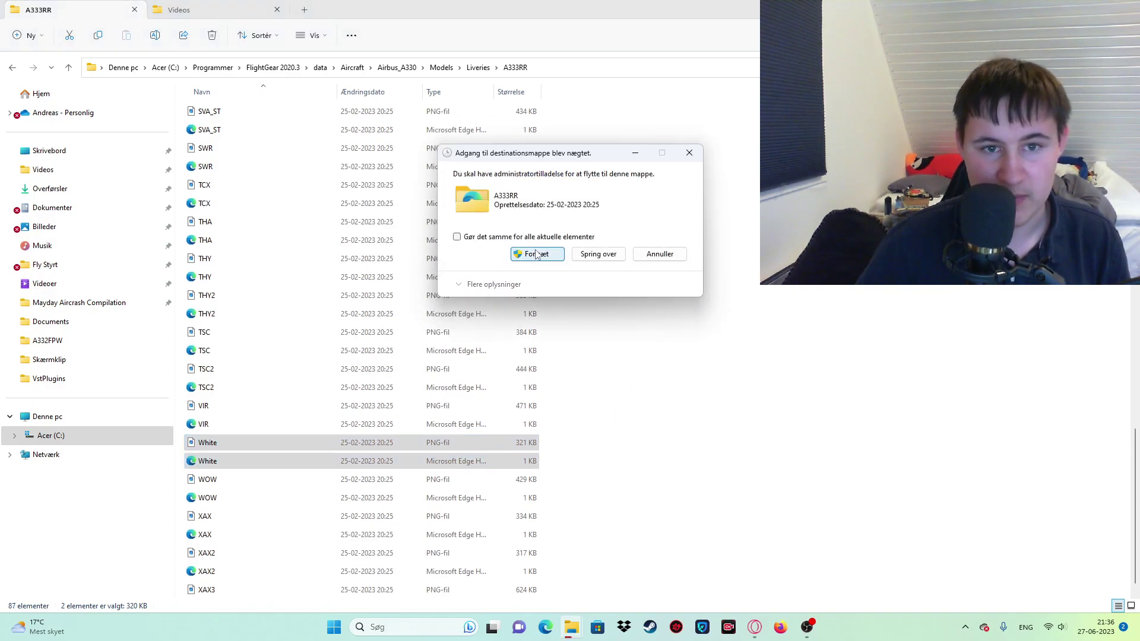
pyautogui.click(533, 251)
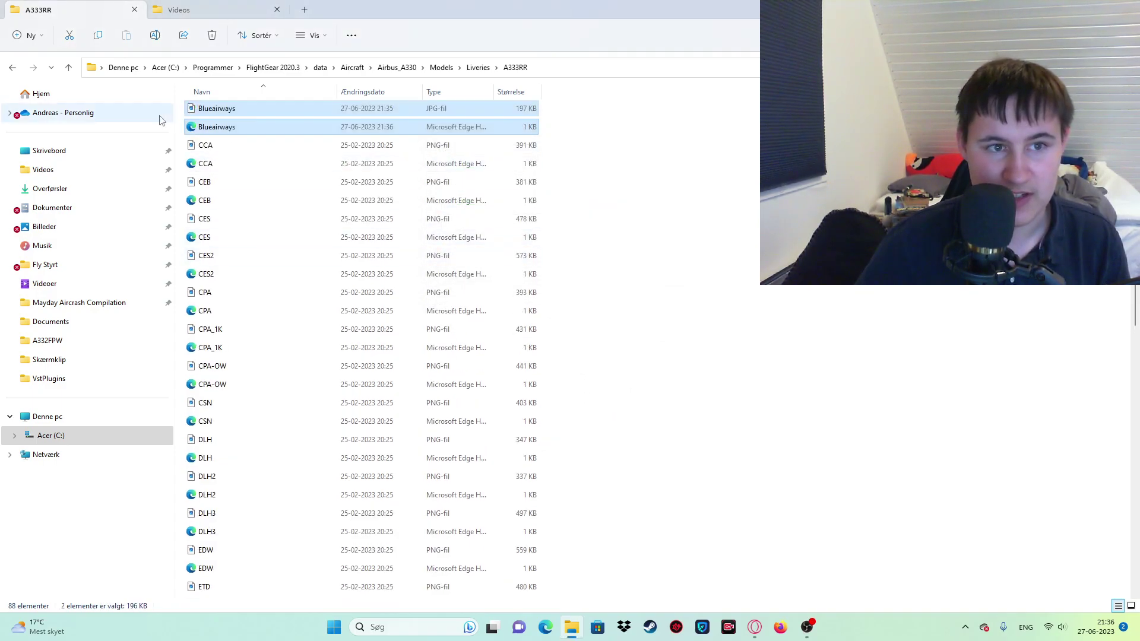
pyautogui.click(471, 33)
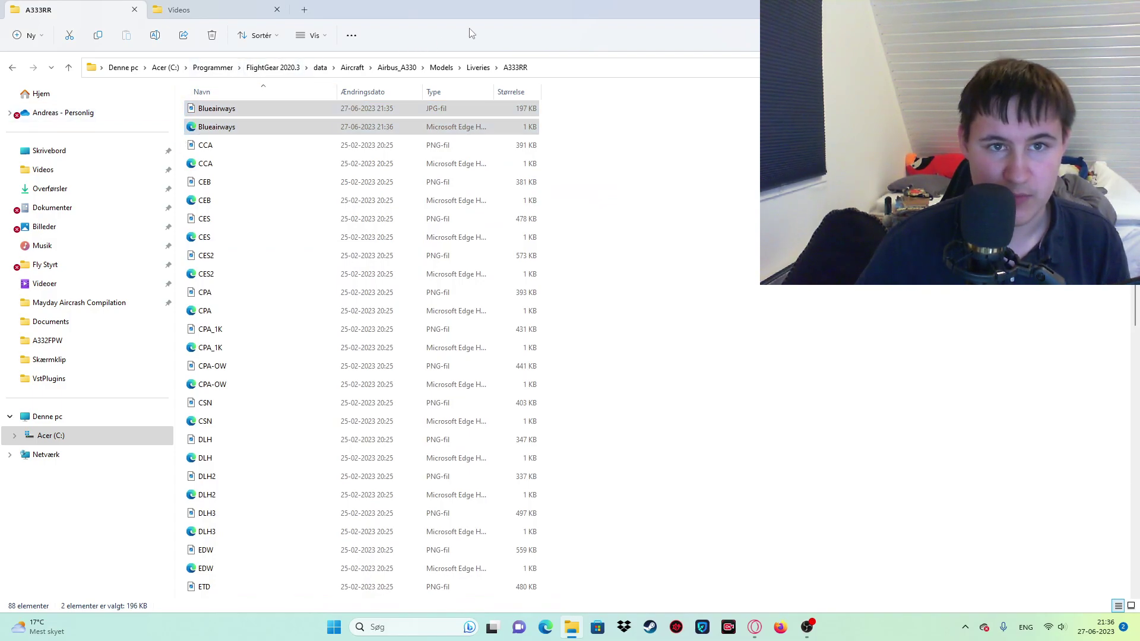
pyautogui.click(224, 7)
pyautogui.click(276, 9)
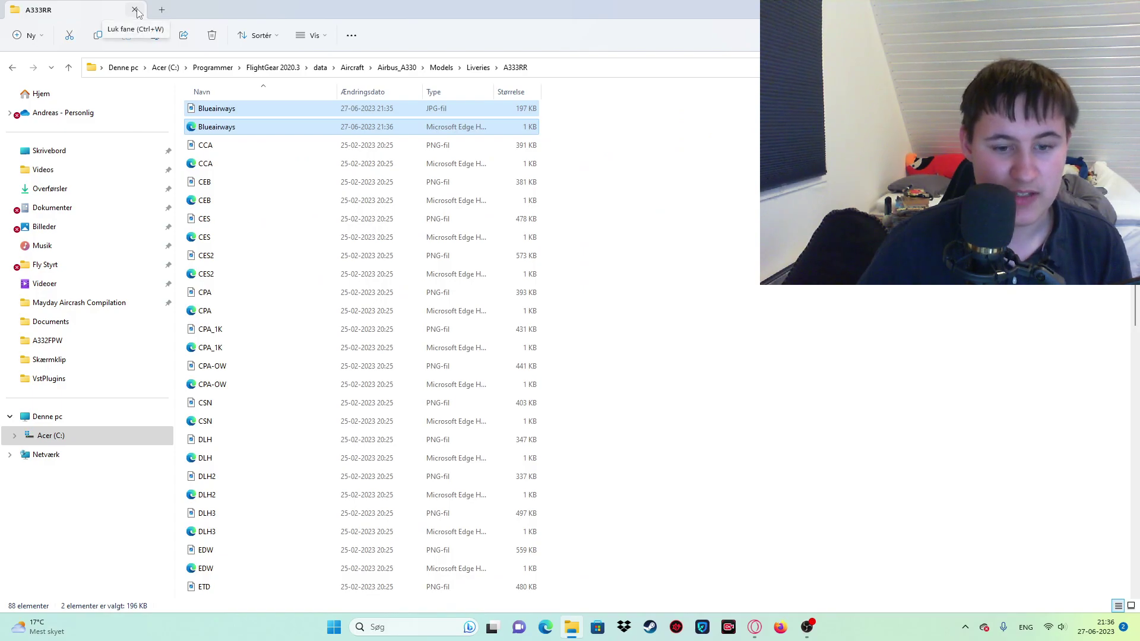
# Step: Open FlightGear 2020.3 and select the Airbus A330-343 (Rolls Royce Trent 772B-60) as the aircraft
pyautogui.click(386, 625)
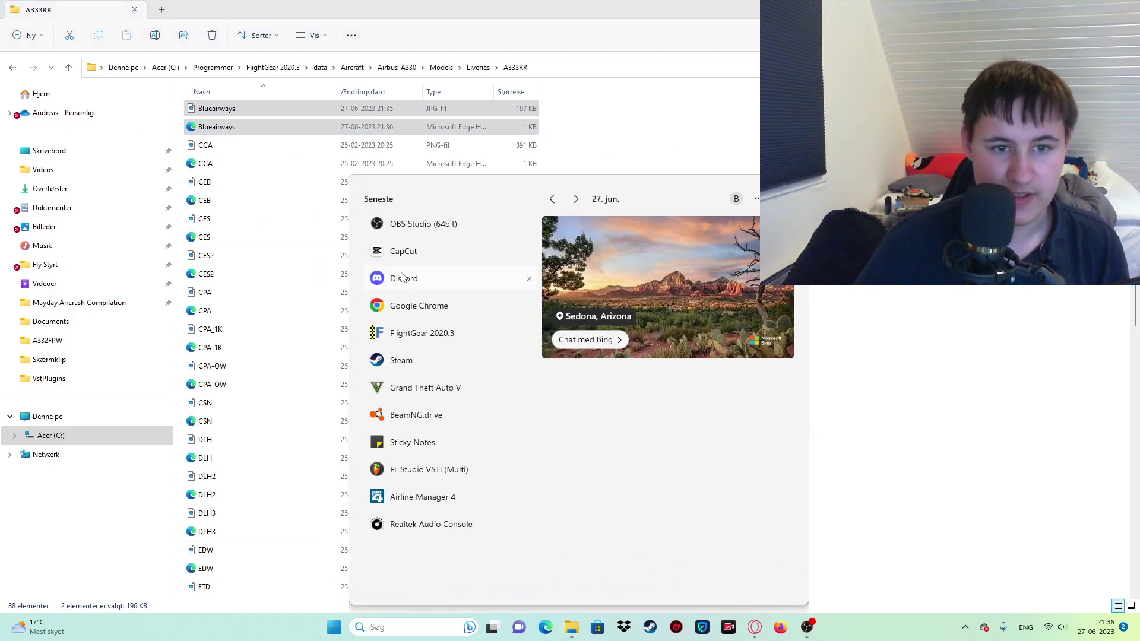
pyautogui.click(407, 342)
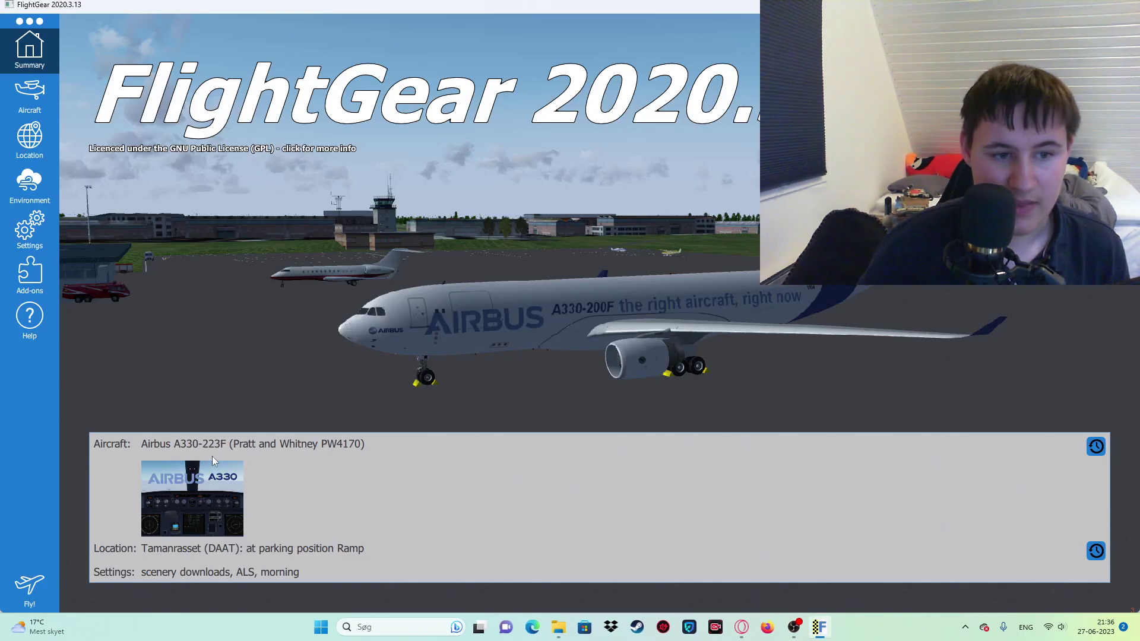
pyautogui.click(211, 445)
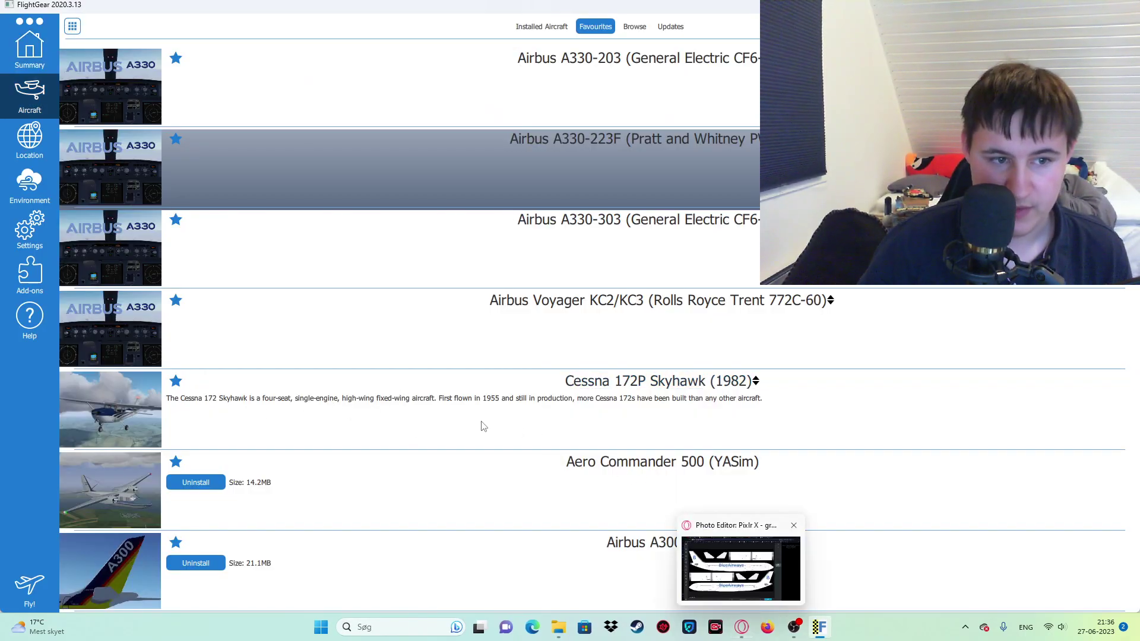
pyautogui.click(633, 306)
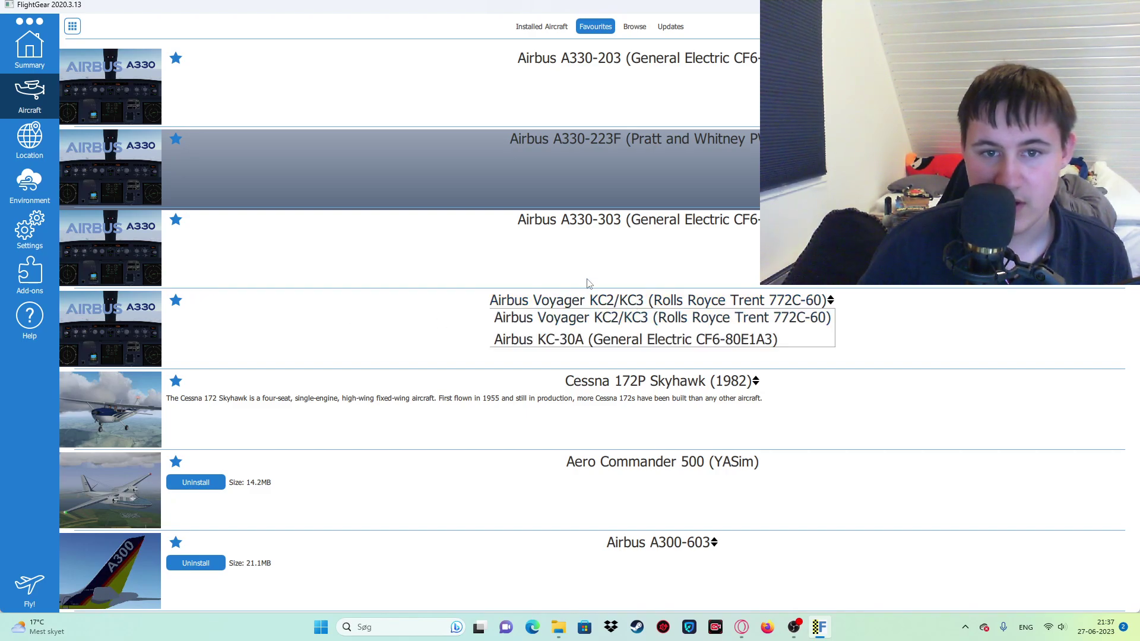
pyautogui.click(624, 245)
pyautogui.click(626, 237)
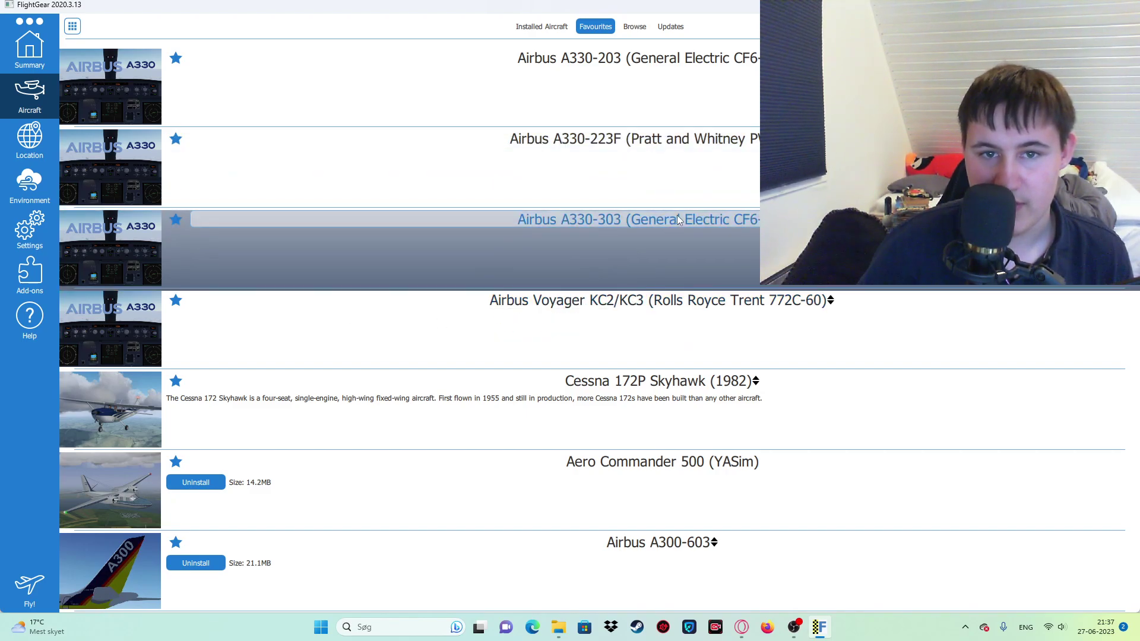
pyautogui.click(627, 223)
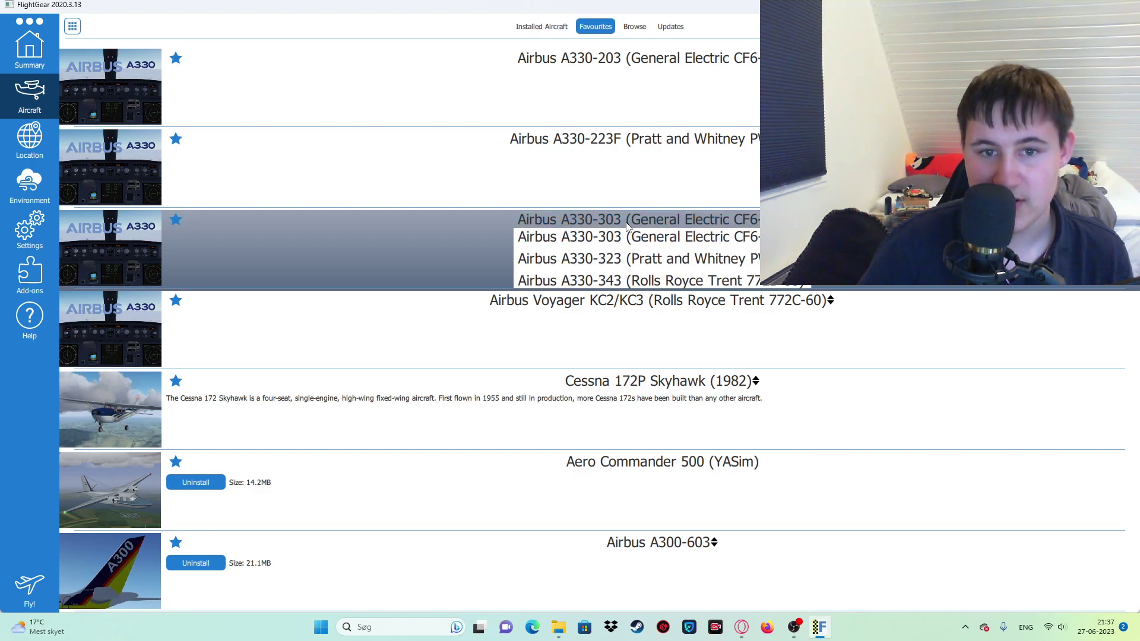
pyautogui.click(646, 281)
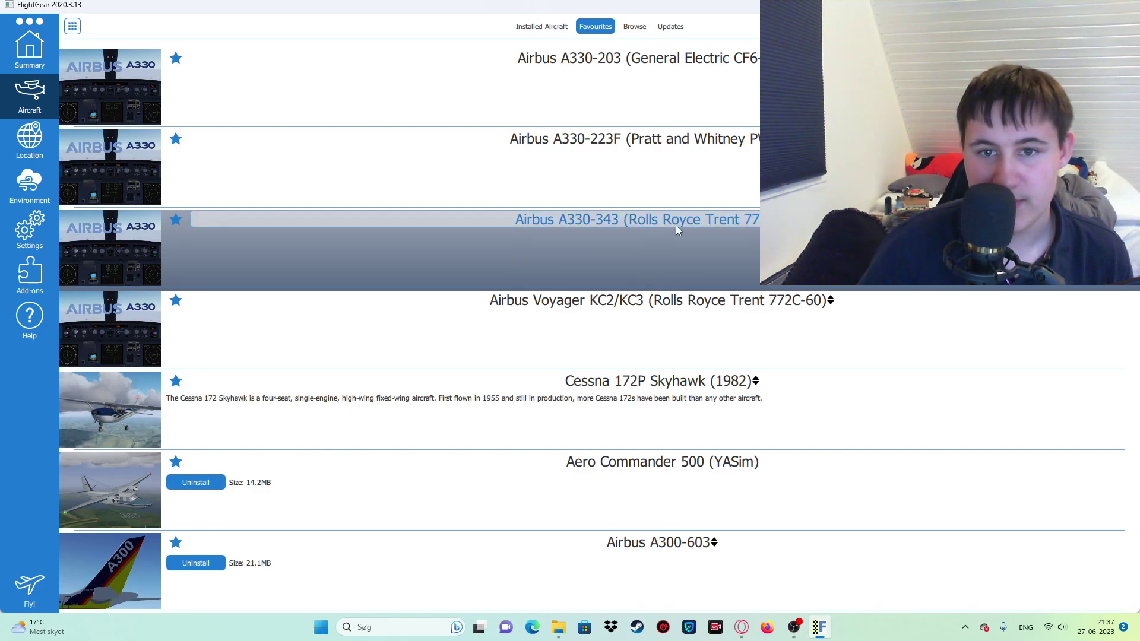
# Step: Start the flight, maximize the simulator window and switch to Helicopter View
pyautogui.click(31, 595)
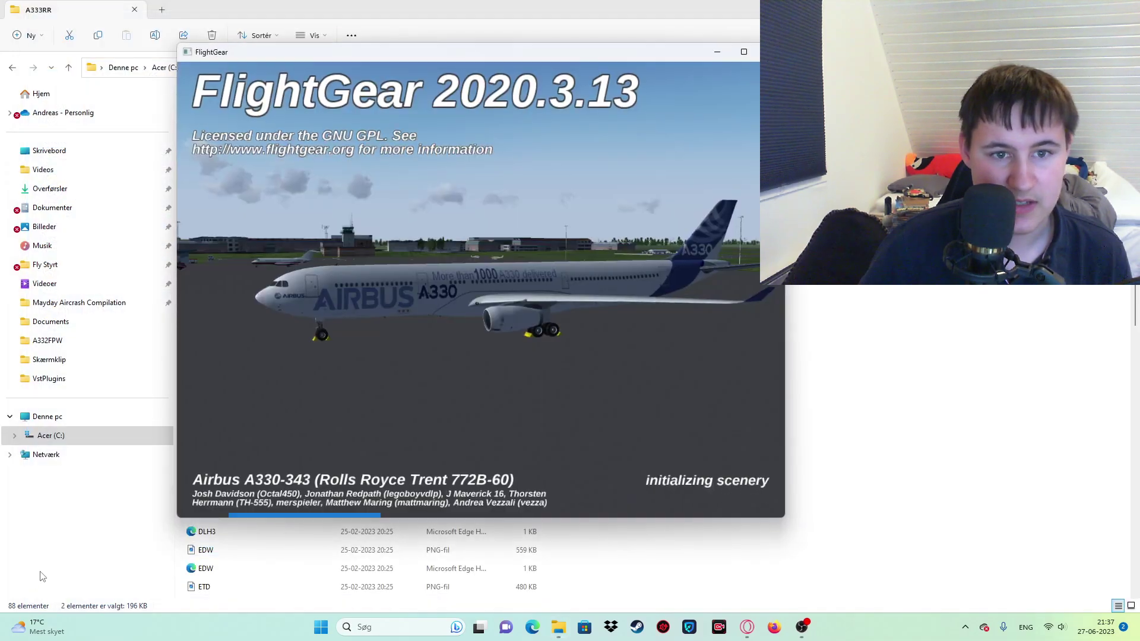
pyautogui.click(739, 56)
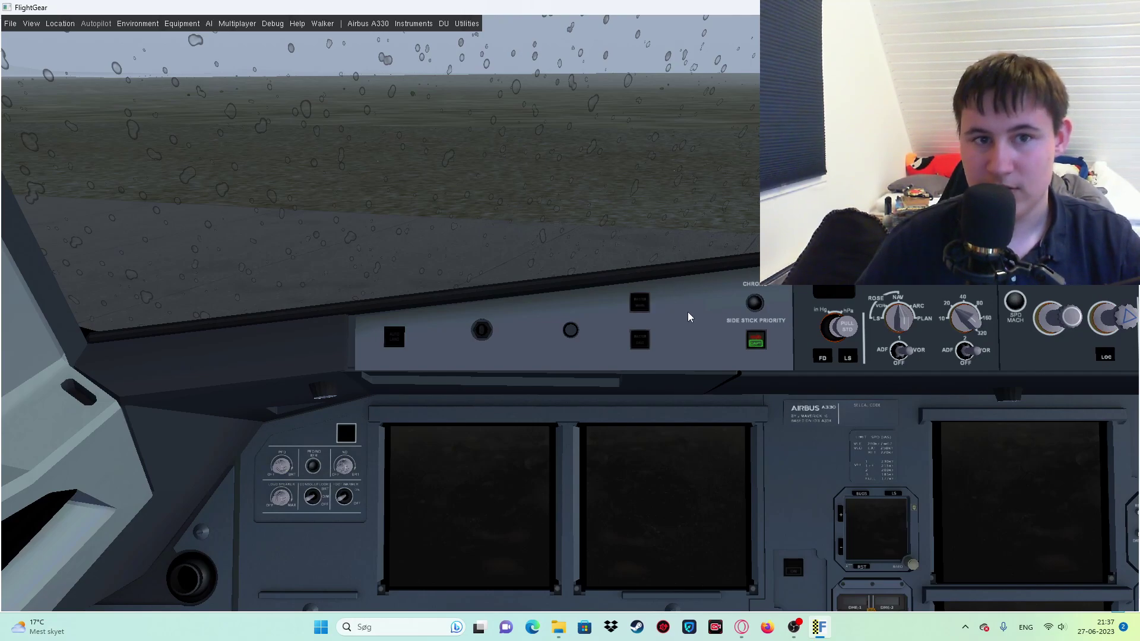
pyautogui.press('v')
pyautogui.moveTo(688, 316); pyautogui.dragTo(436, 288)
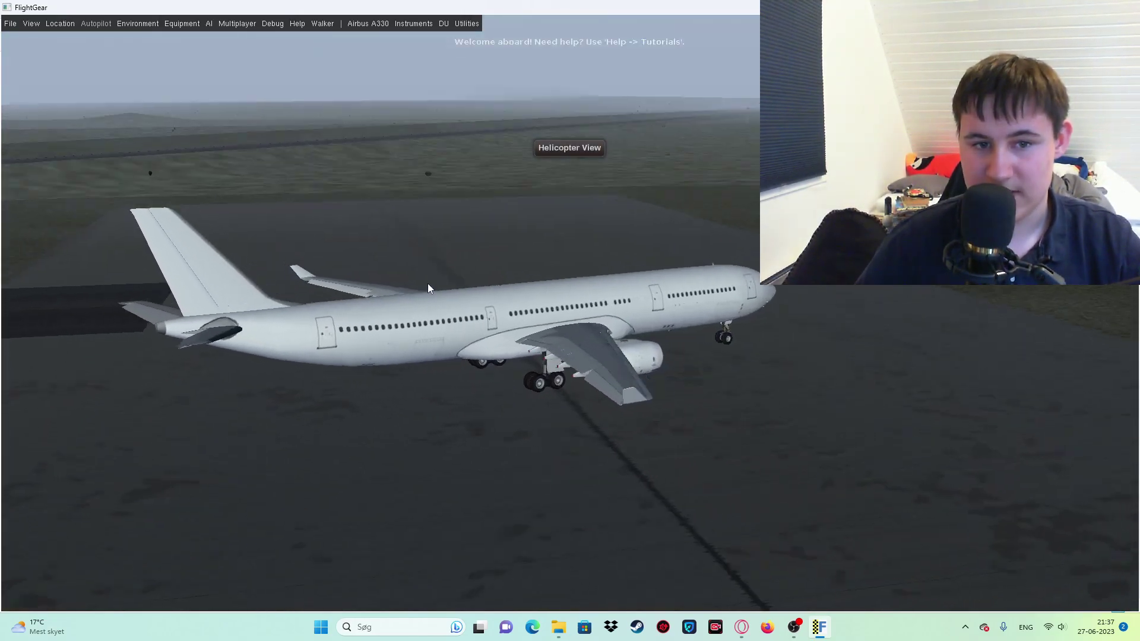
# Step: Apply the Blueairways livery to the A330 and inspect the fuselage from both sides
pyautogui.click(473, 24)
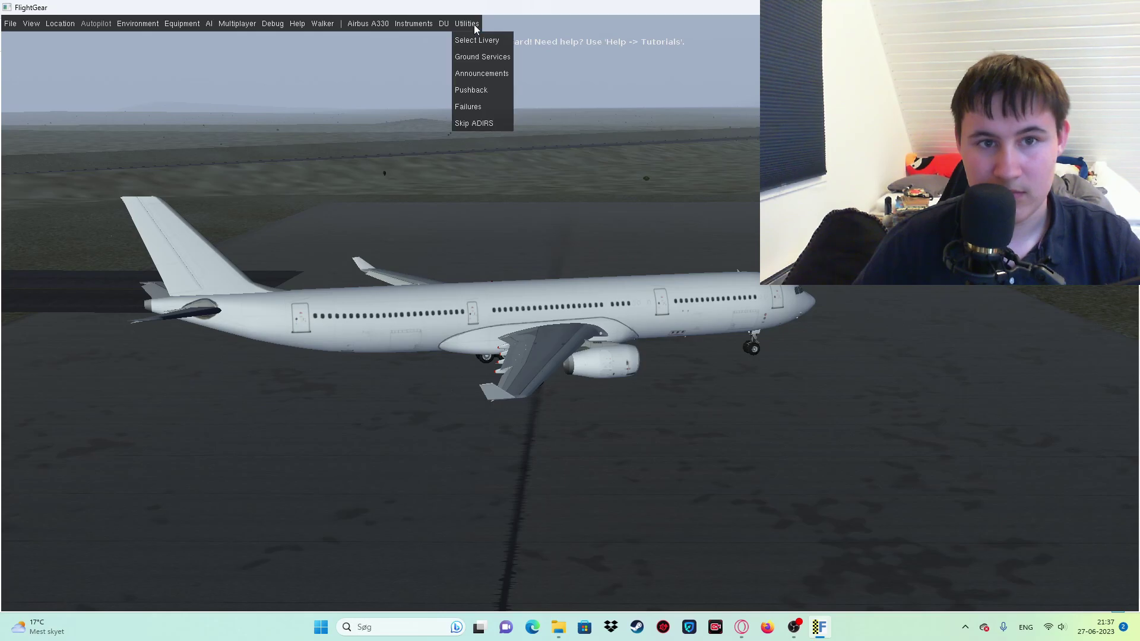
pyautogui.click(471, 43)
pyautogui.scroll(-7, 1028, 314)
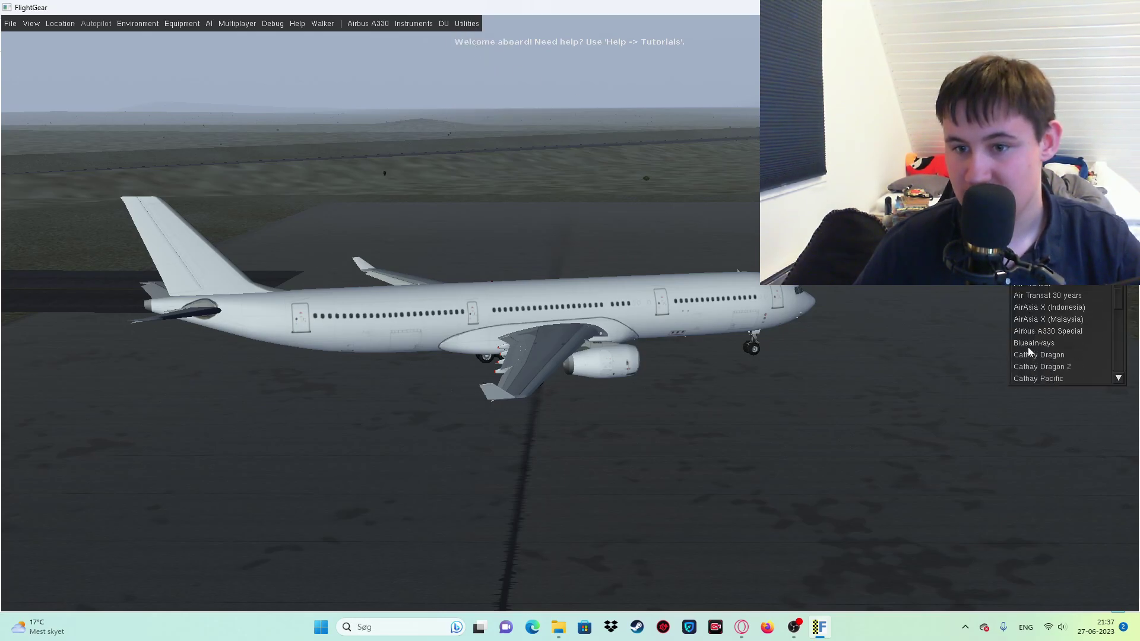
pyautogui.click(1027, 342)
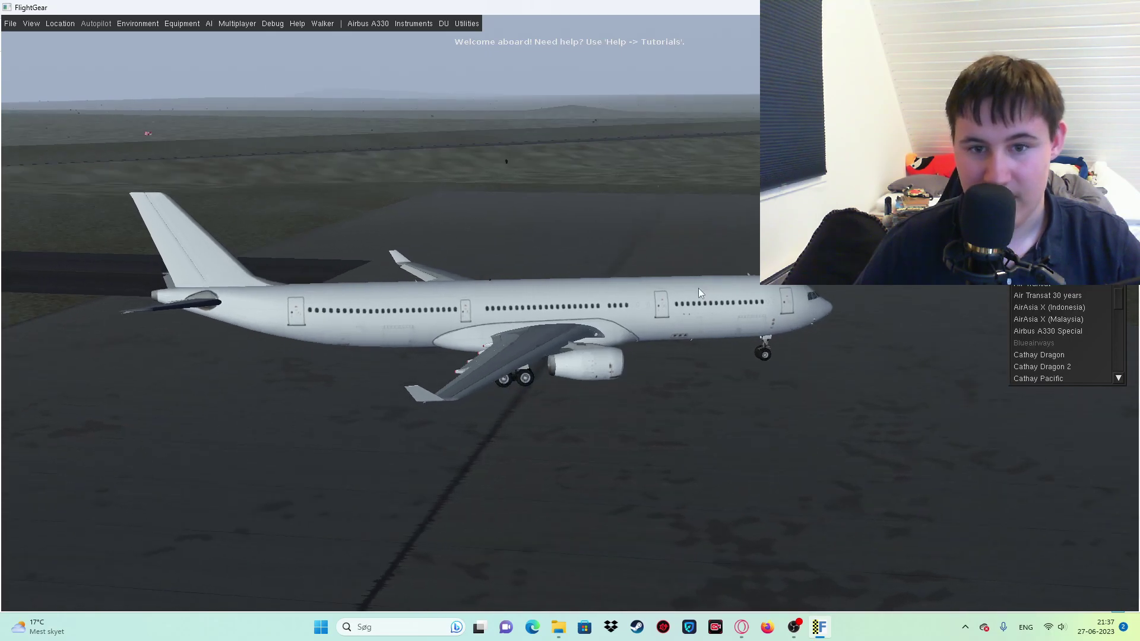
pyautogui.moveTo(703, 288); pyautogui.dragTo(889, 305)
pyautogui.moveTo(990, 346); pyautogui.dragTo(626, 344)
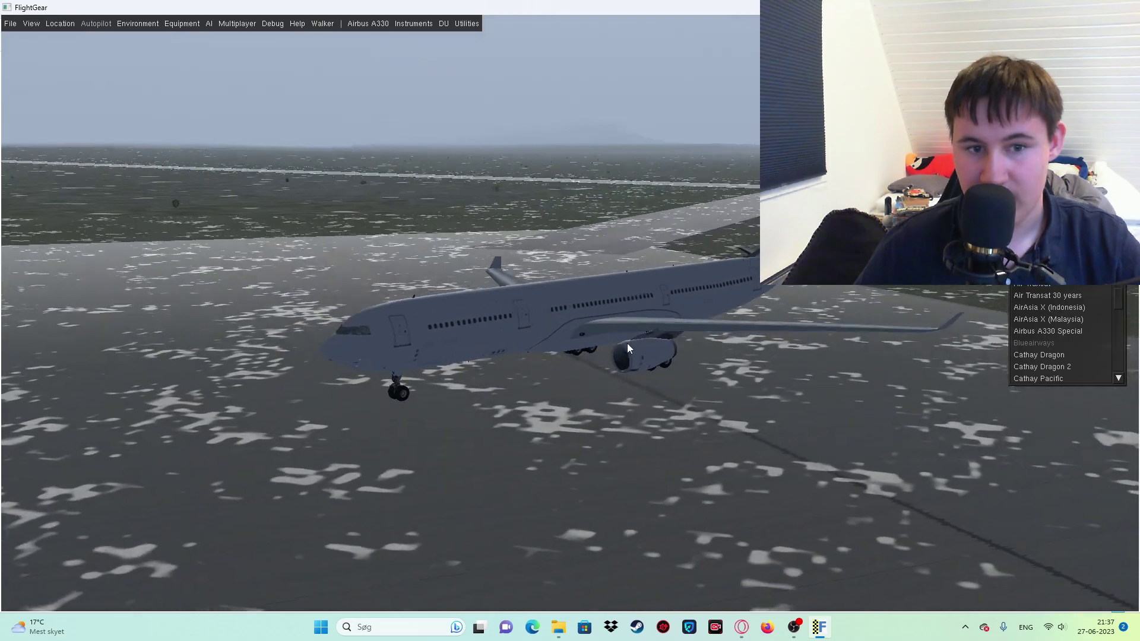
# Step: Check the BlueAirways design in Pixlr and the Blueairways image in the A333RR folder, and return to FlightGear
pyautogui.click(741, 629)
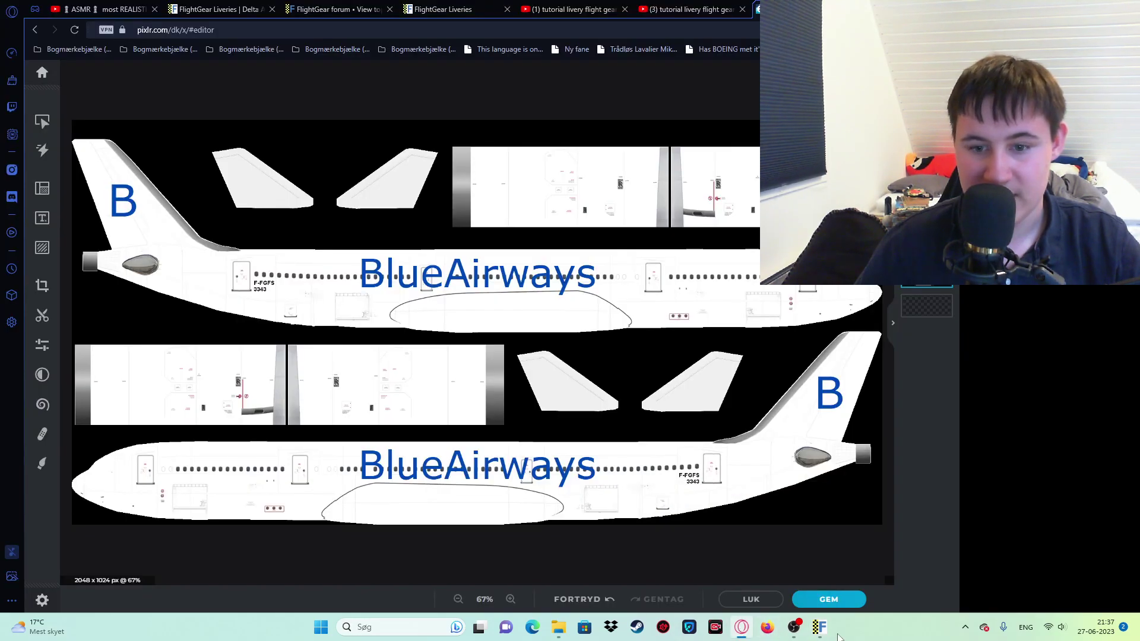
pyautogui.click(819, 628)
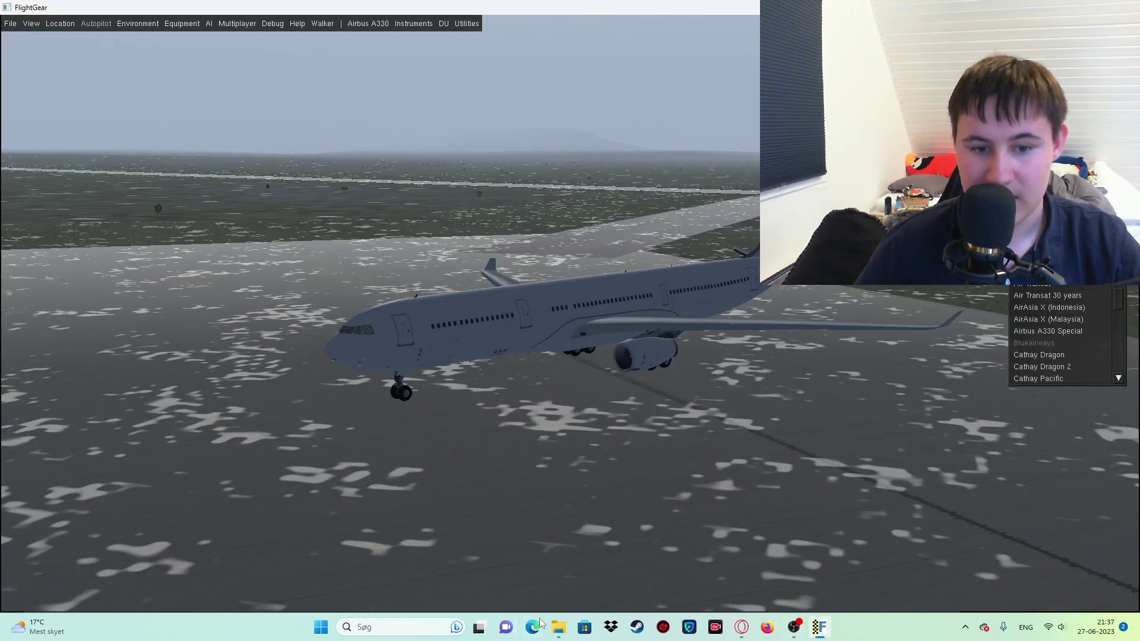
pyautogui.click(557, 628)
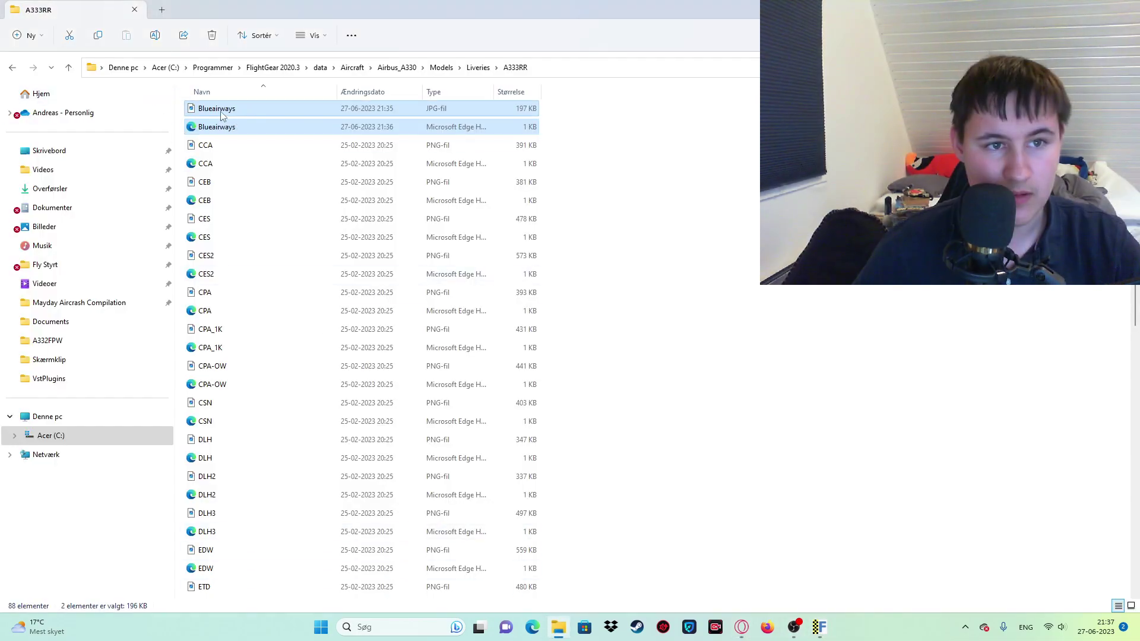
pyautogui.rightClick(221, 115)
pyautogui.click(208, 110)
pyautogui.doubleClick(208, 110)
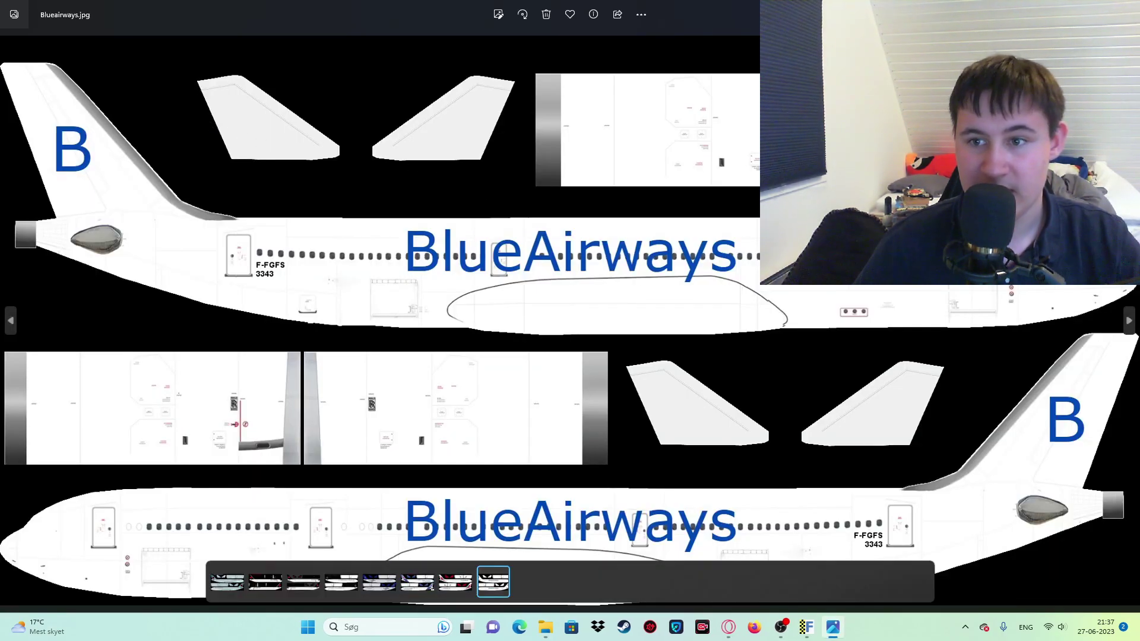
pyautogui.hotkey('alt', 'F4')
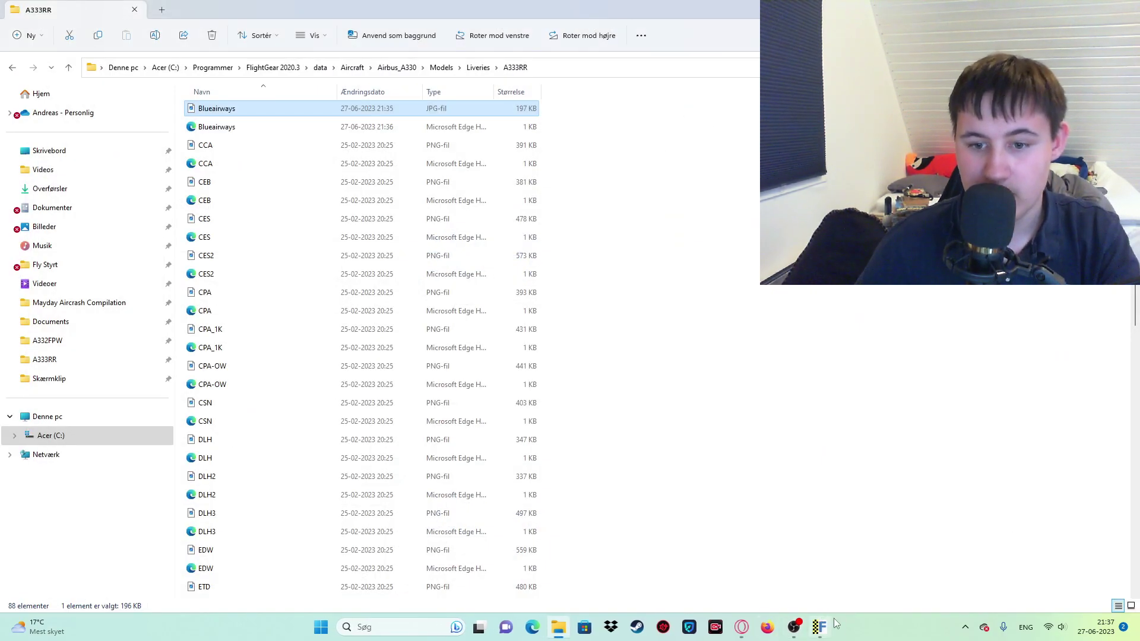
pyautogui.click(817, 628)
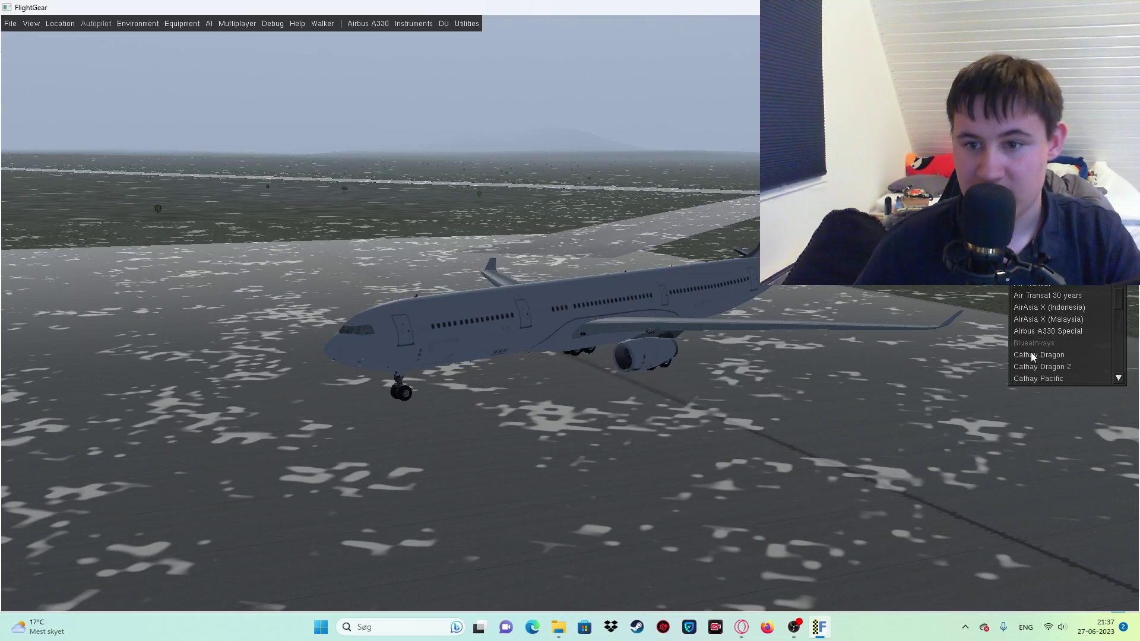
# Step: Browse the A330 livery list around the Blueairways entry and close the livery selection
pyautogui.scroll(-10, 1037, 345)
pyautogui.scroll(10, 1038, 334)
pyautogui.scroll(5, 1038, 306)
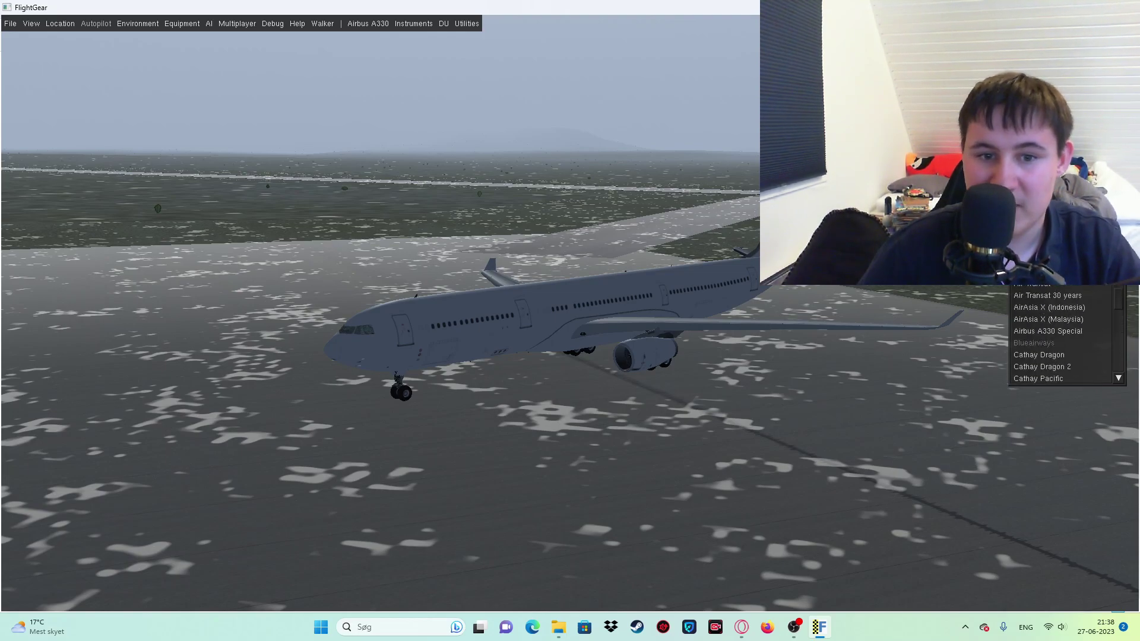
pyautogui.press('Escape')
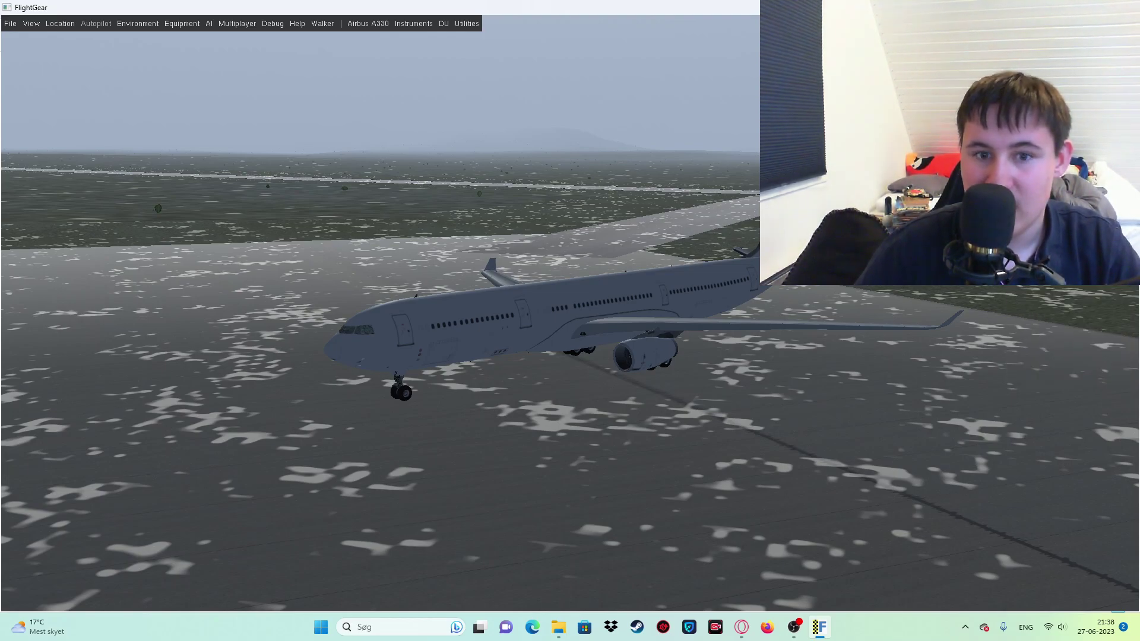
# Step: Open the Blueairways JPG from the A333RR folder in Paint, examine both fuselage sides and close the image
pyautogui.hotkey('alt', 'Tab')
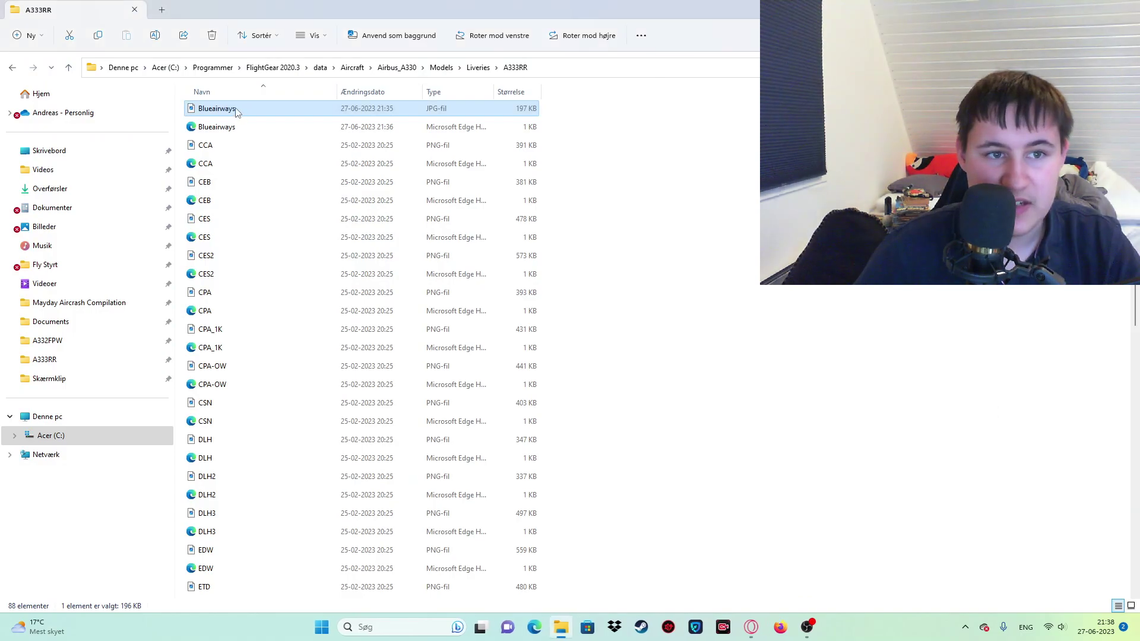
pyautogui.rightClick(237, 112)
pyautogui.click(208, 111)
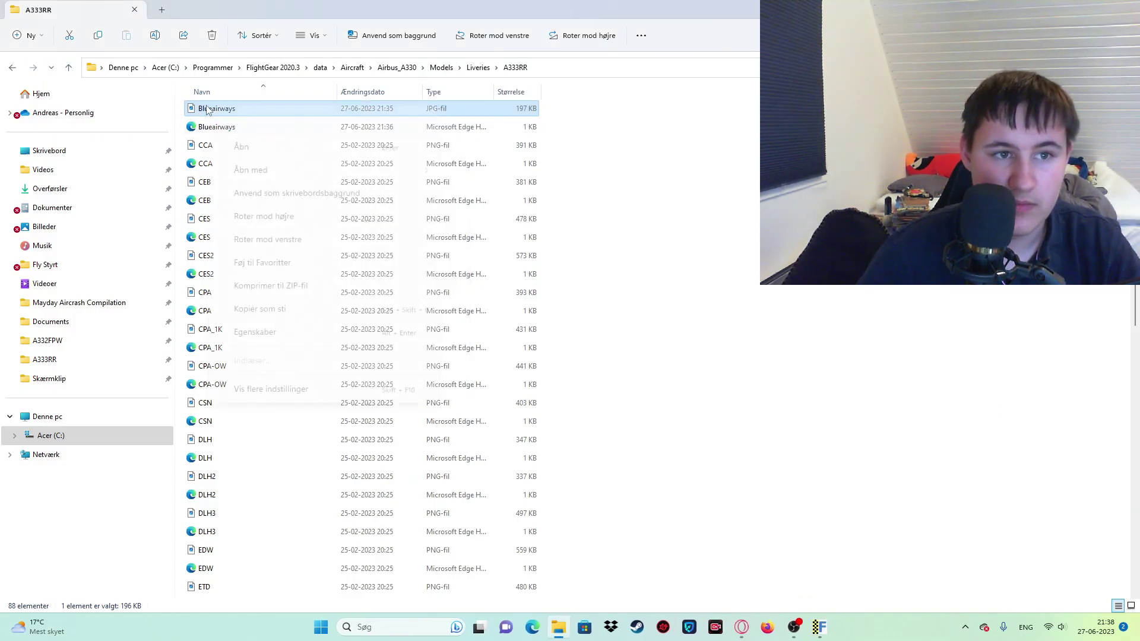
pyautogui.rightClick(208, 111)
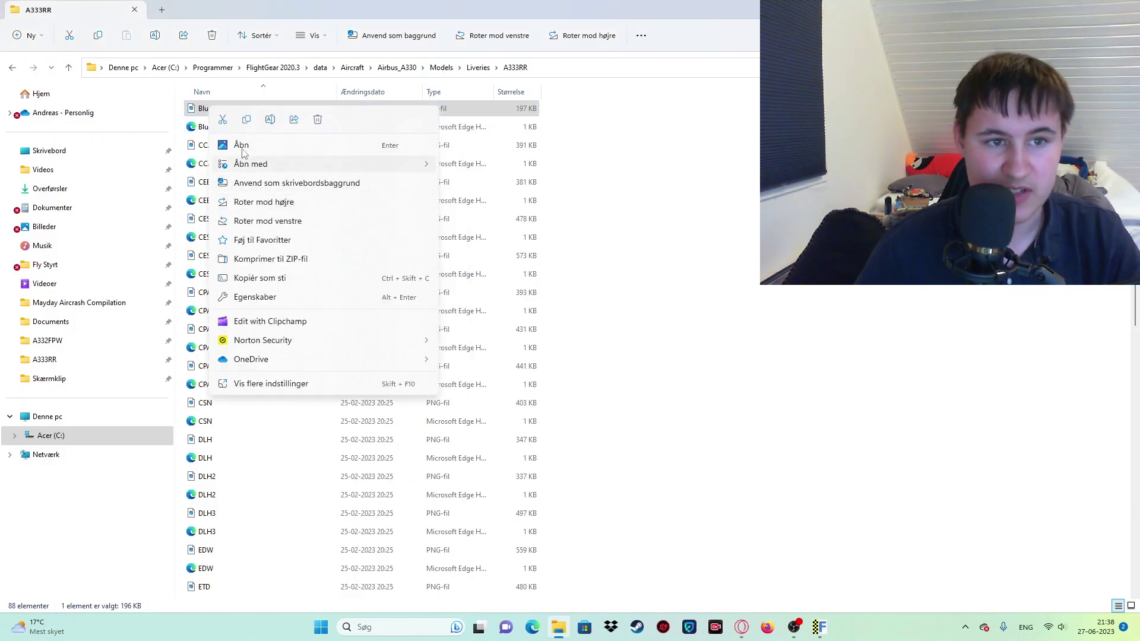
pyautogui.moveTo(305, 165)
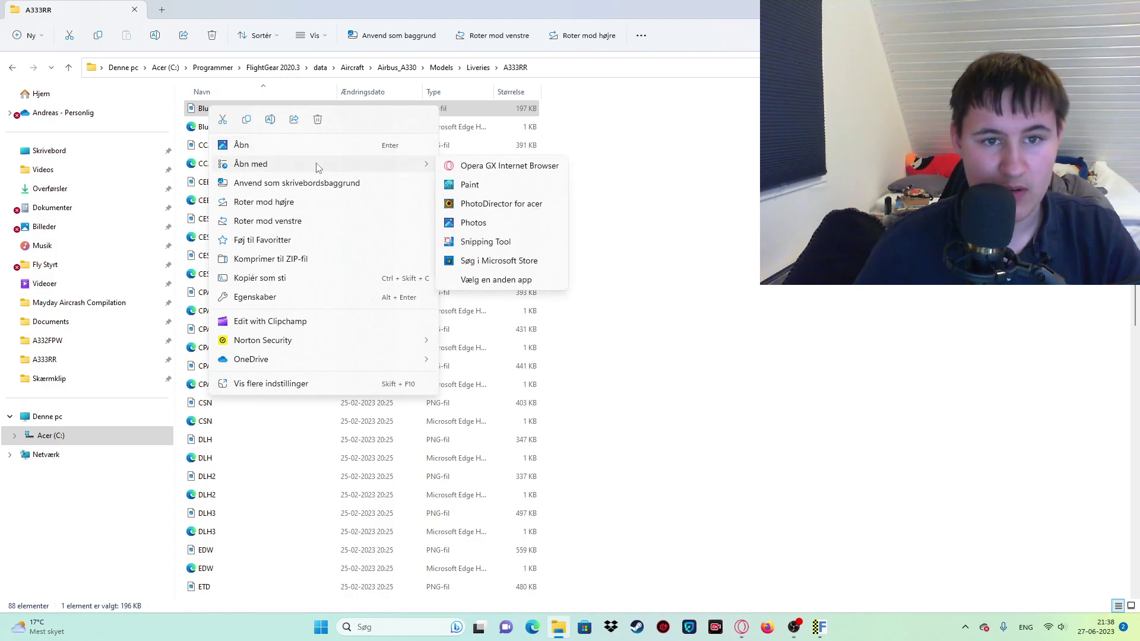
pyautogui.click(484, 187)
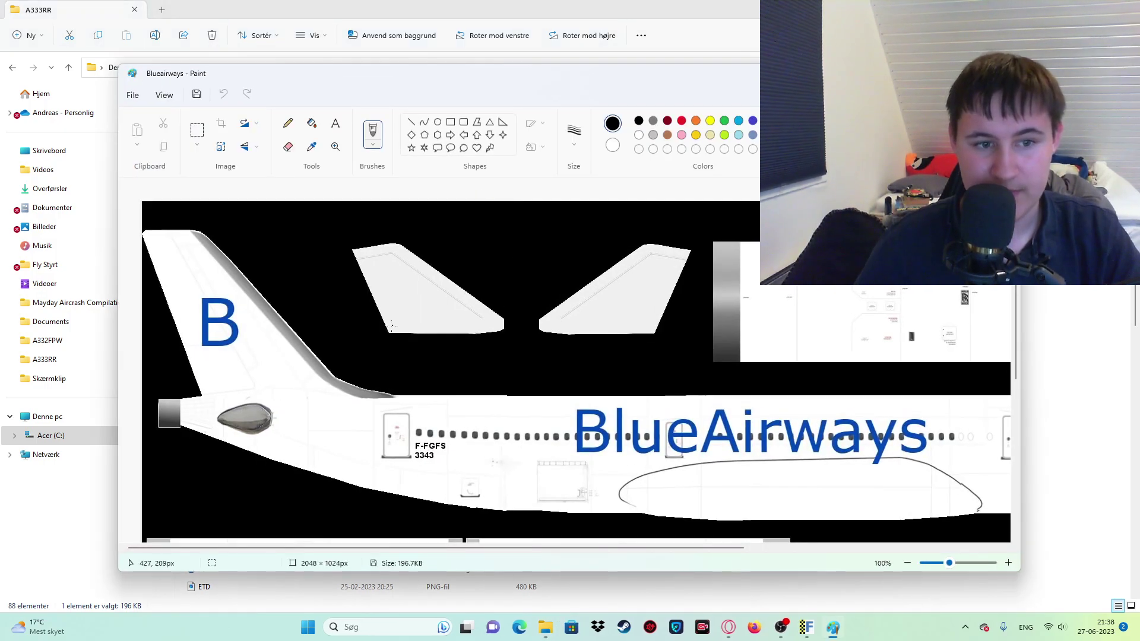
pyautogui.moveTo(525, 552)
pyautogui.mouseDown()
pyautogui.moveTo(643, 525)
pyautogui.moveTo(886, 507)
pyautogui.mouseUp()
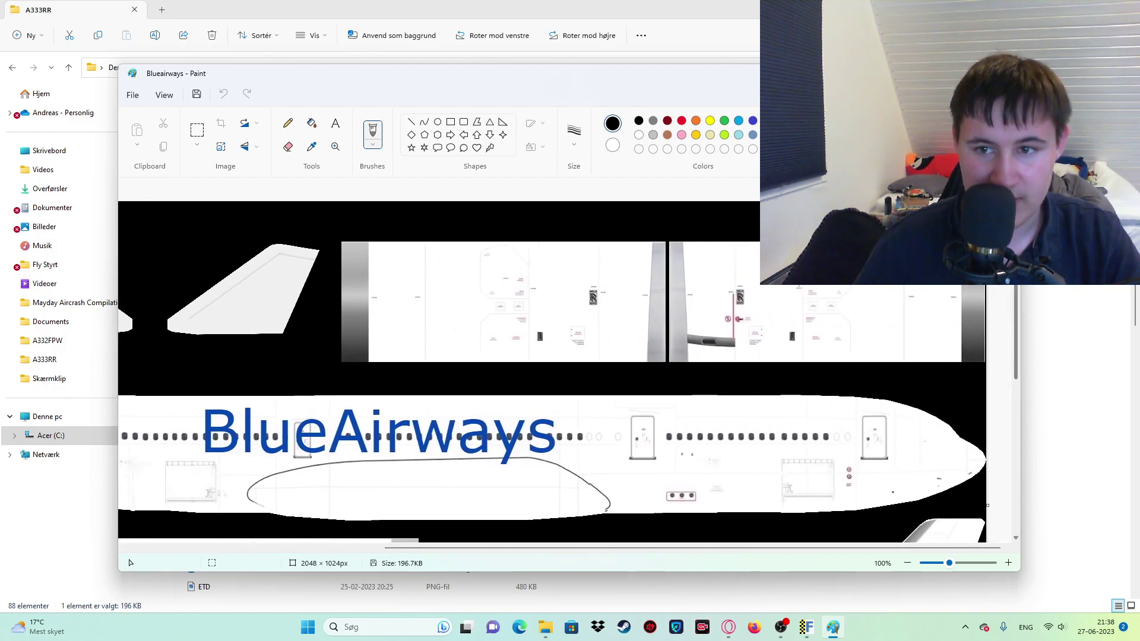
pyautogui.moveTo(1015, 262); pyautogui.dragTo(1015, 419)
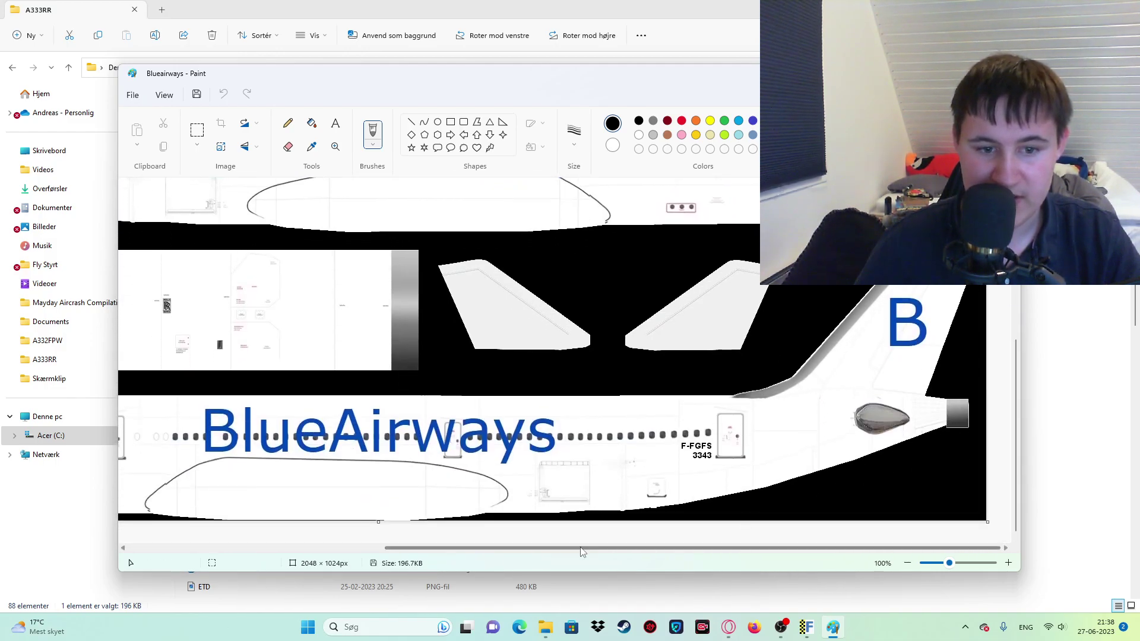
pyautogui.hscroll(-5, 458, 543)
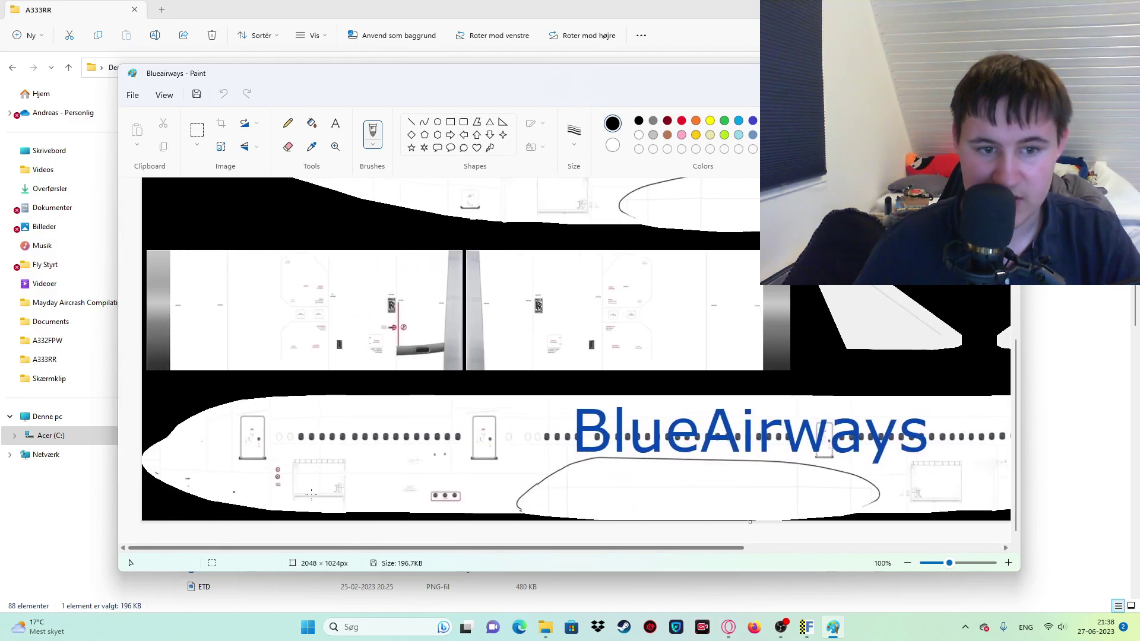
pyautogui.click(1005, 73)
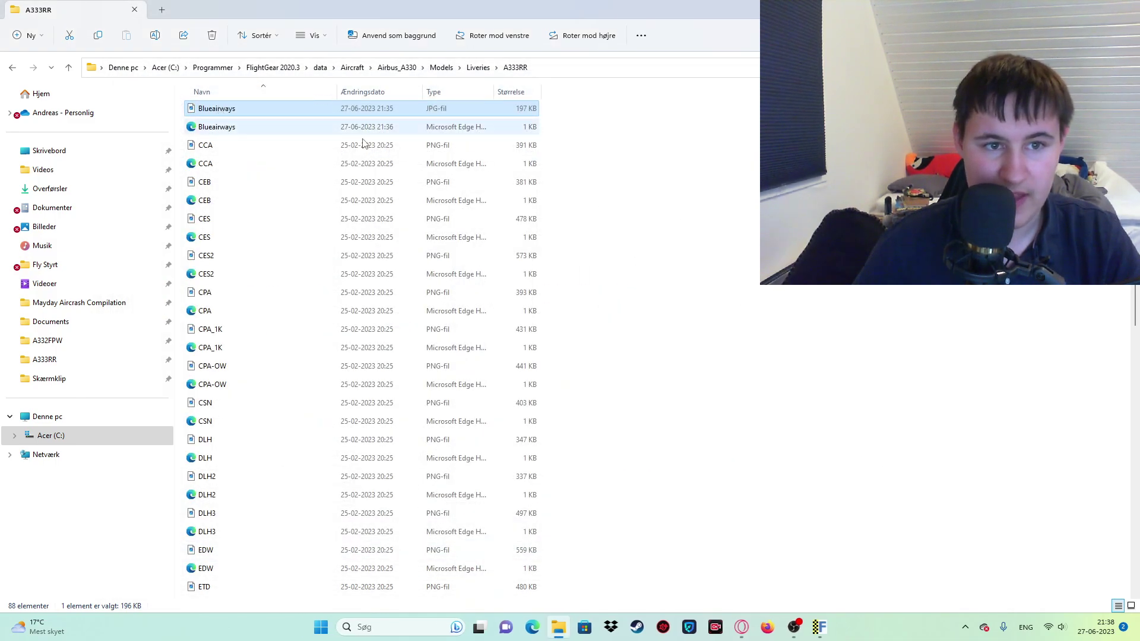
# Step: Close the FlightGear launcher and delete the Blueairways image and XML from the A333RR folder
pyautogui.moveTo(821, 633)
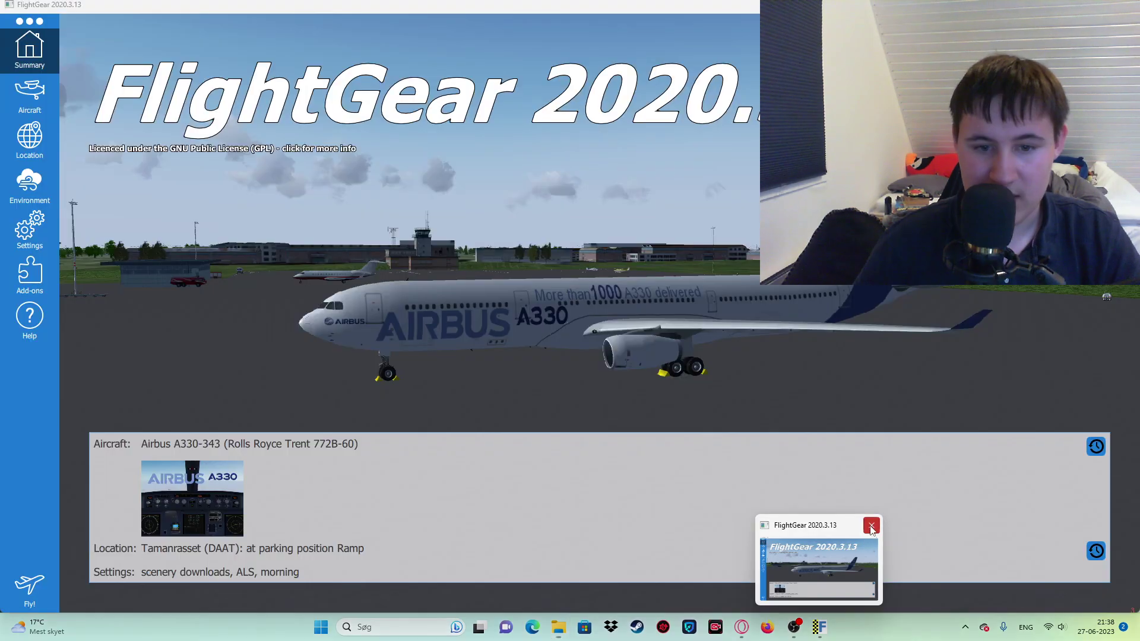
pyautogui.click(871, 525)
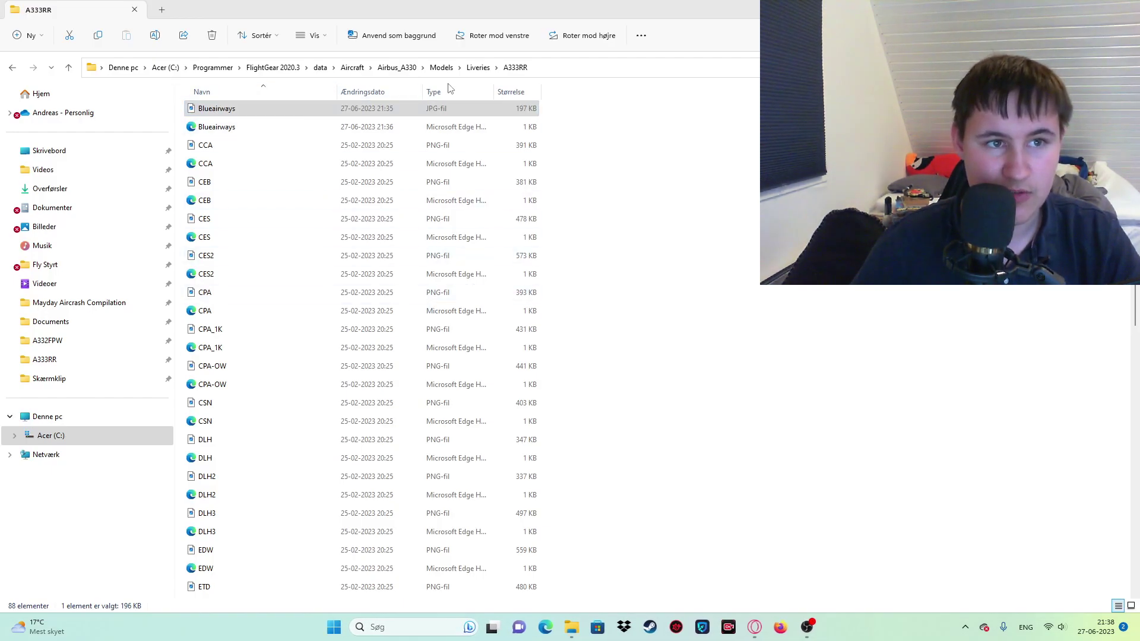
pyautogui.moveTo(544, 110); pyautogui.dragTo(230, 134)
pyautogui.rightClick(231, 133)
pyautogui.click(339, 145)
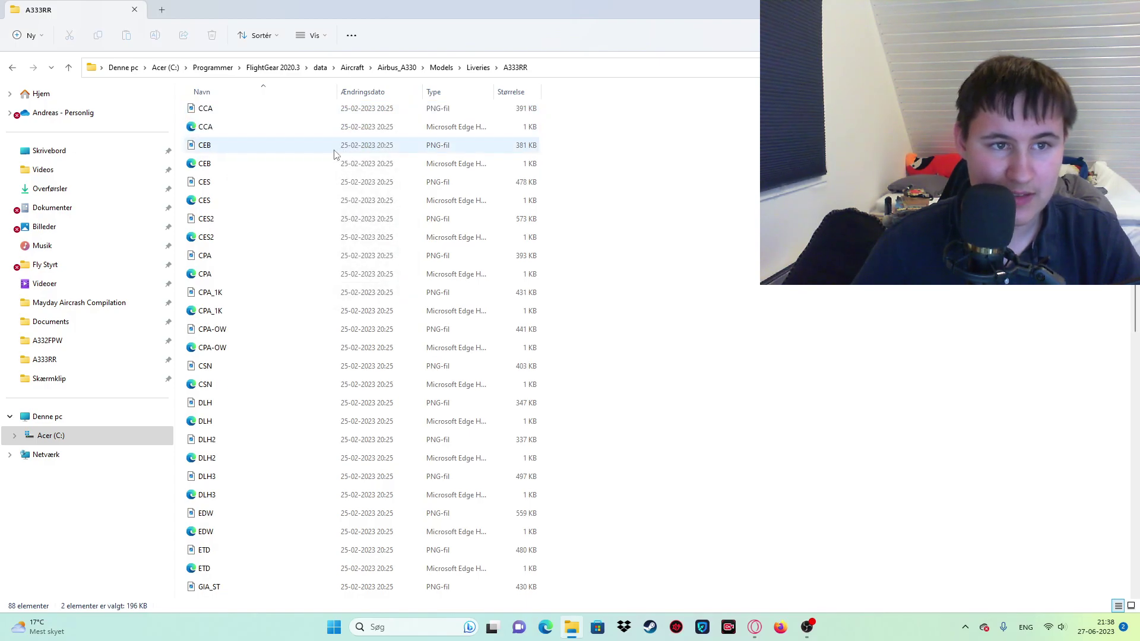
# Step: Copy the White texture and its XML file from the A333RR folder
pyautogui.scroll(-12, 314, 291)
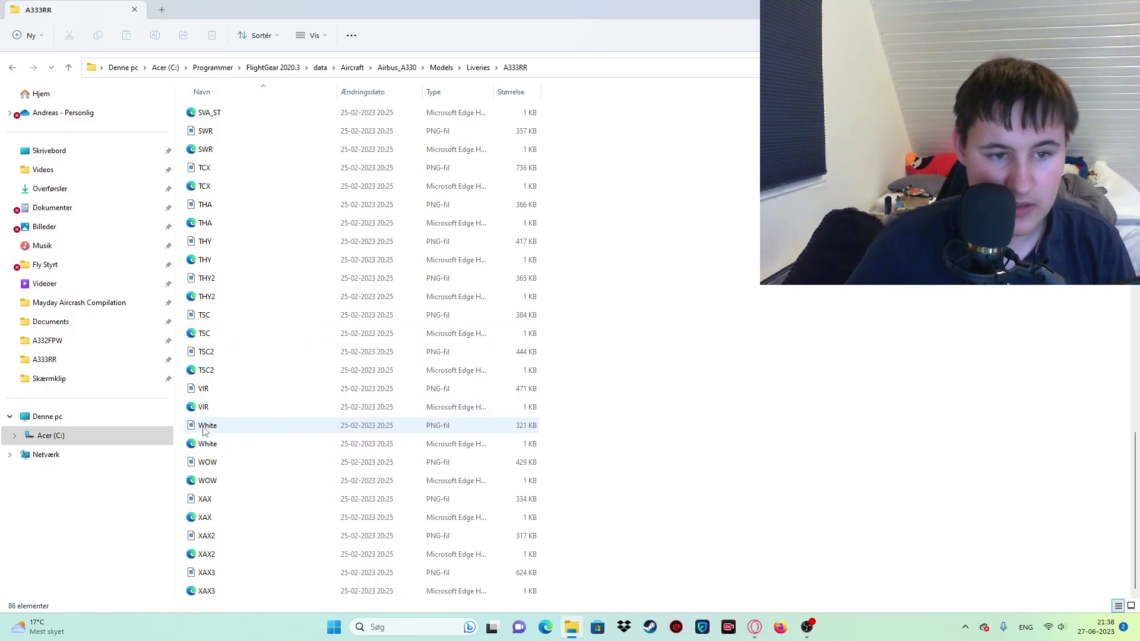
pyautogui.click(196, 427)
pyautogui.keyDown('shift'); pyautogui.click(208, 444); pyautogui.keyUp('shift')
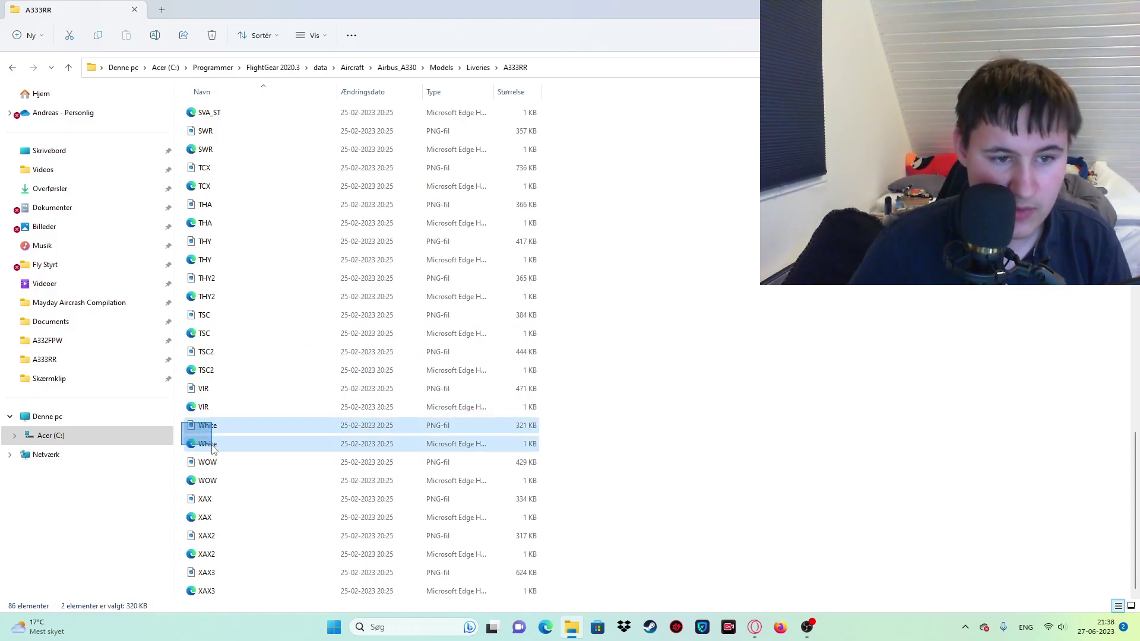
pyautogui.rightClick(211, 449)
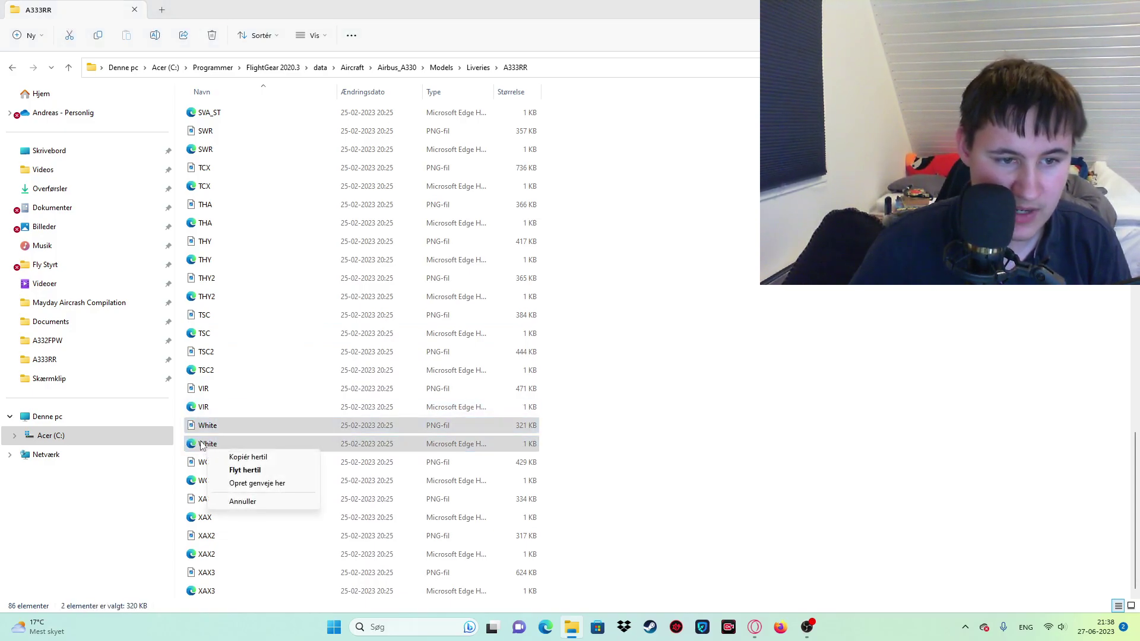
pyautogui.rightClick(202, 445)
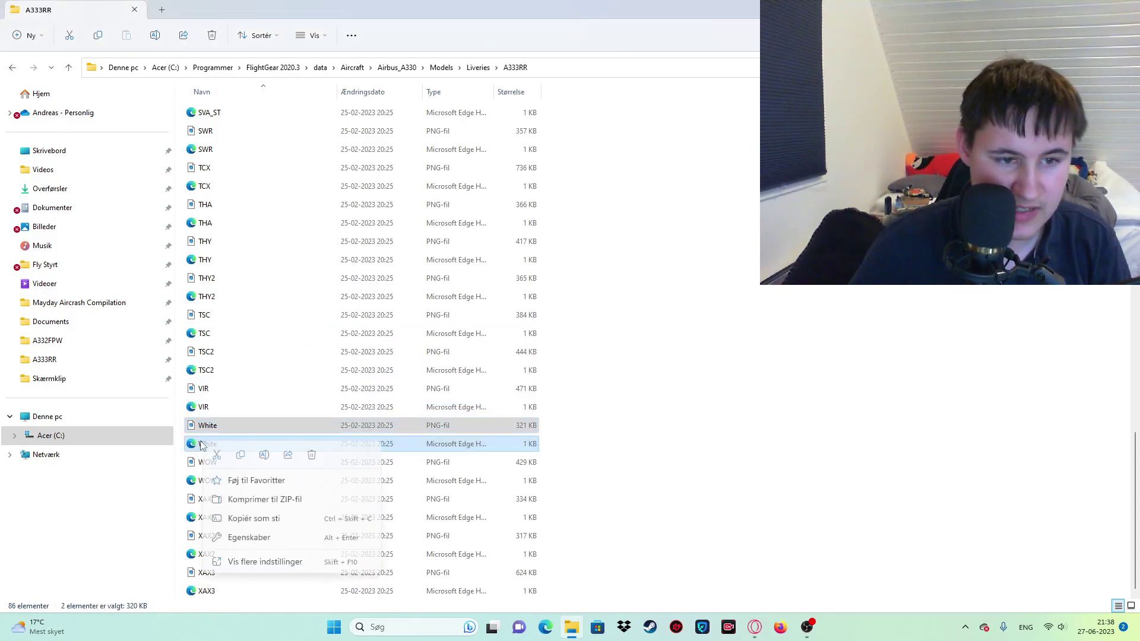
pyautogui.click(240, 451)
# Step: Paste the copied White files into the CapCut Videos folder in a new File Explorer tab
pyautogui.click(162, 10)
pyautogui.click(48, 208)
pyautogui.click(46, 188)
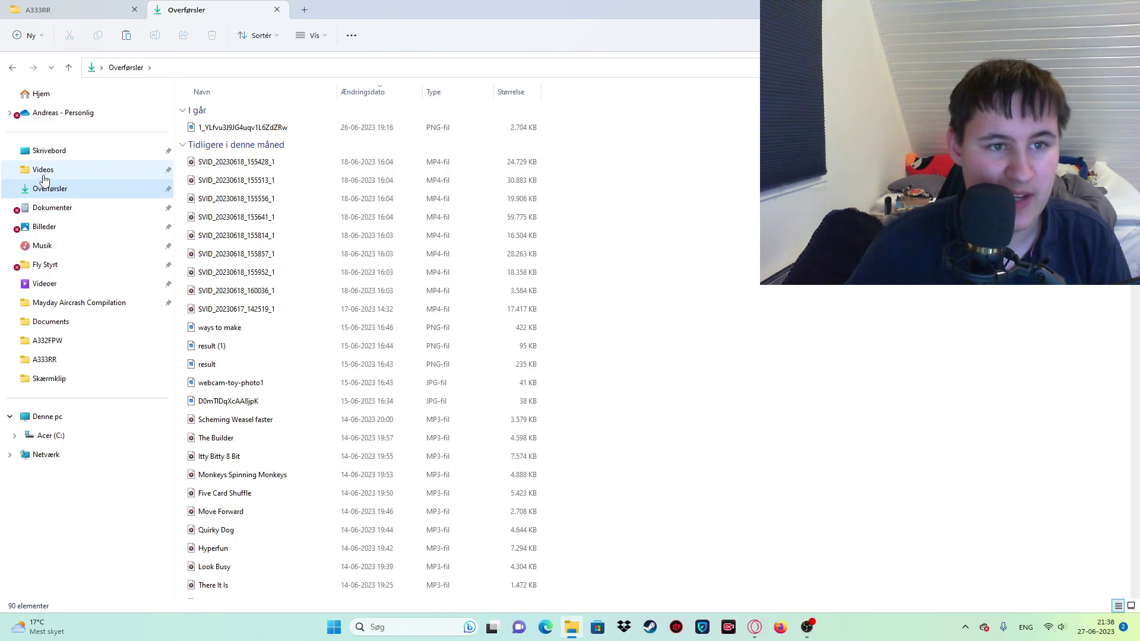
pyautogui.click(44, 171)
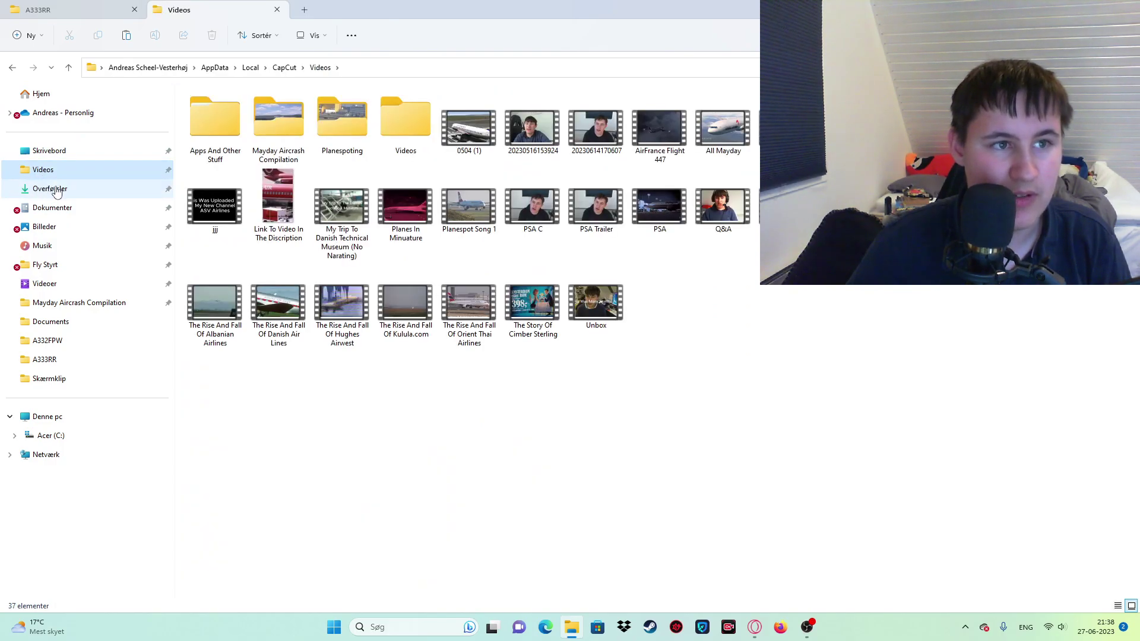
pyautogui.rightClick(698, 327)
pyautogui.click(713, 343)
# Step: Open the White texture from the Videos folder in Paint and examine the whole livery template
pyautogui.rightClick(661, 308)
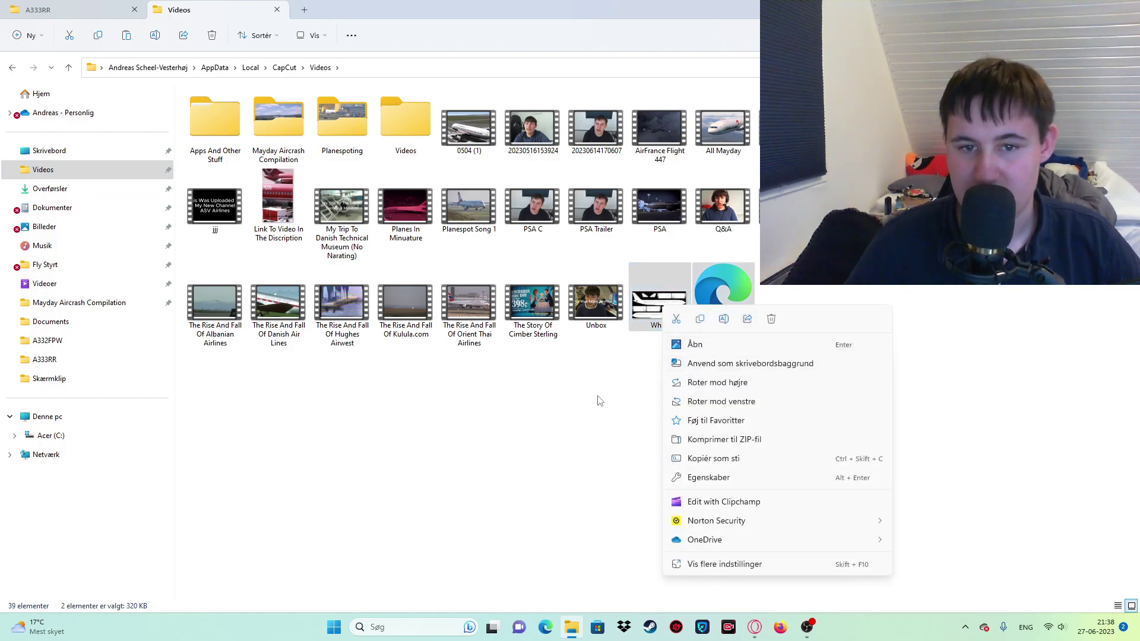
pyautogui.click(659, 297)
pyautogui.rightClick(655, 305)
pyautogui.moveTo(696, 365)
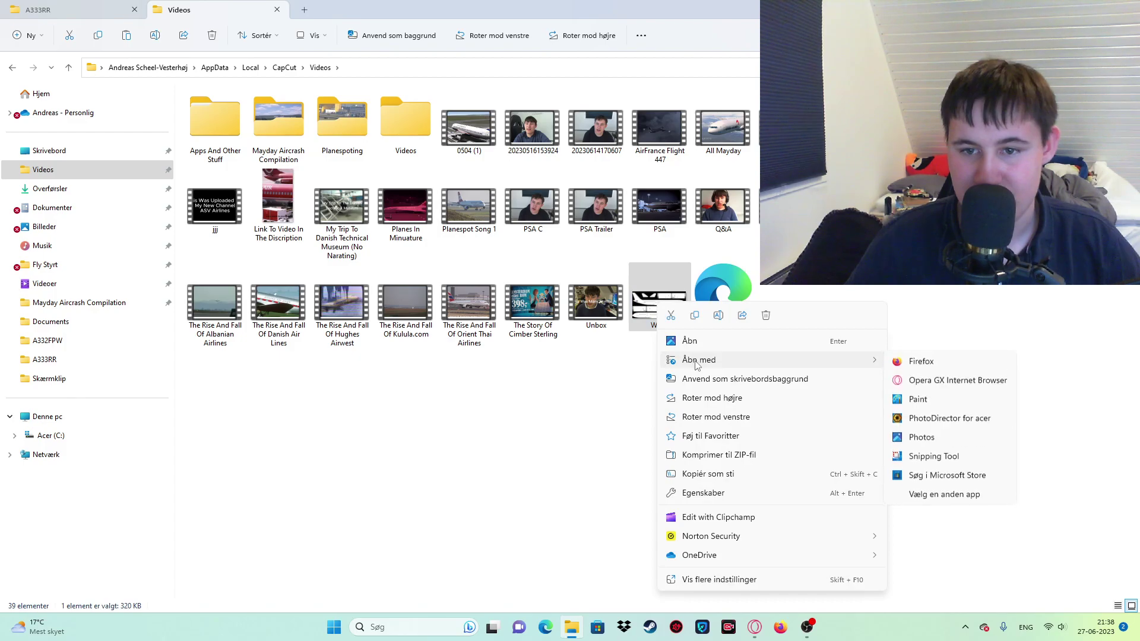
pyautogui.click(923, 399)
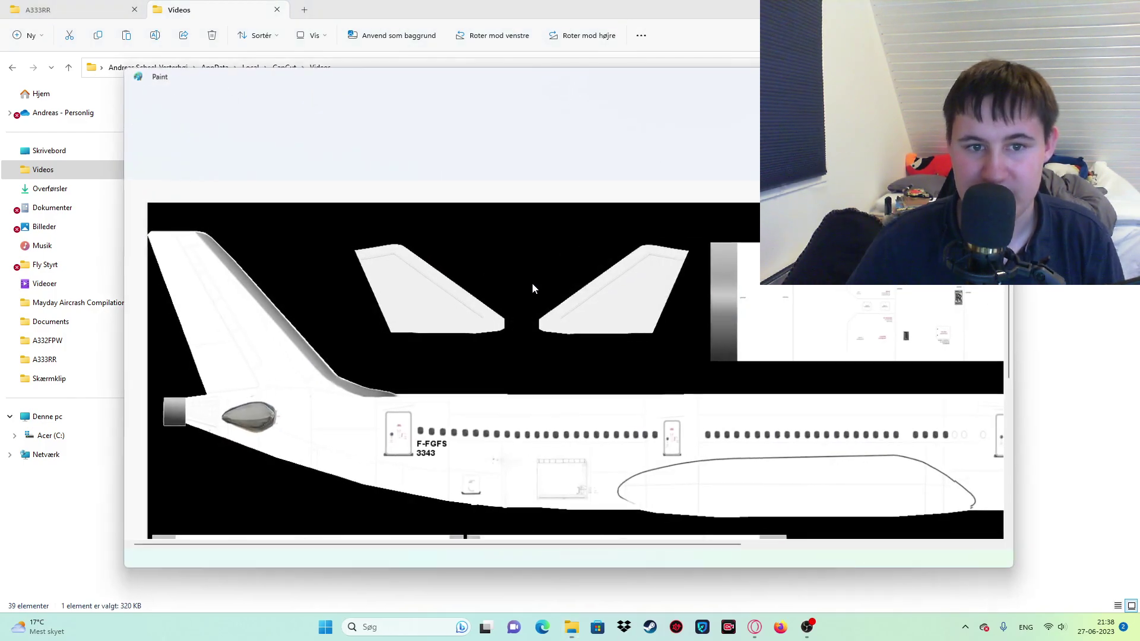
pyautogui.scroll(-3, 456, 270)
pyautogui.scroll(2, 456, 270)
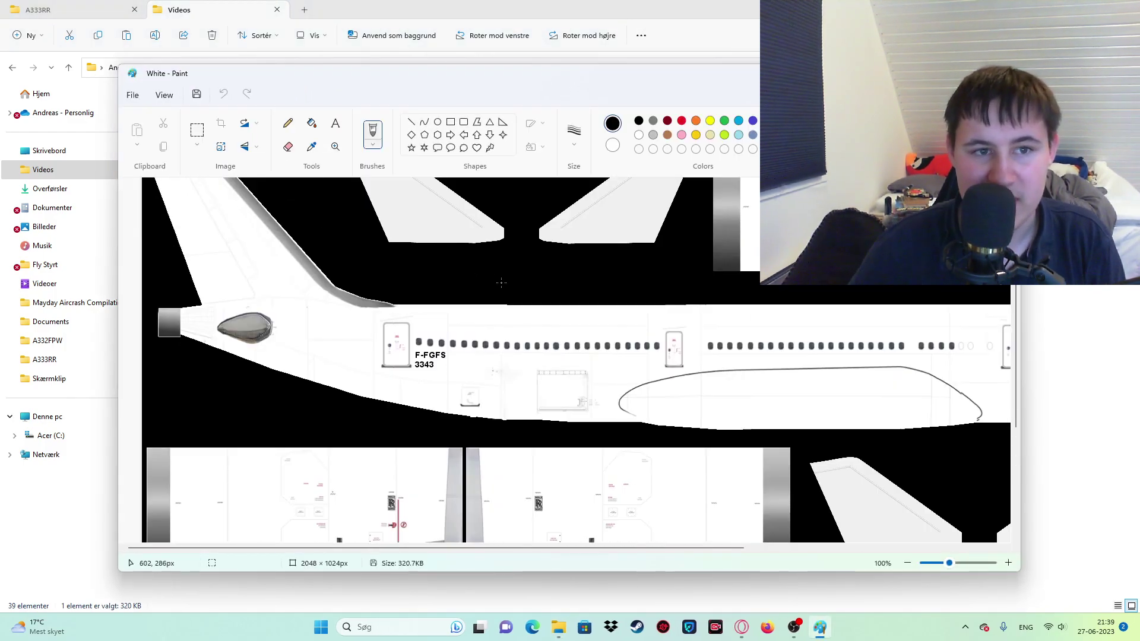
pyautogui.scroll(-3, 499, 280)
pyautogui.scroll(1, 243, 279)
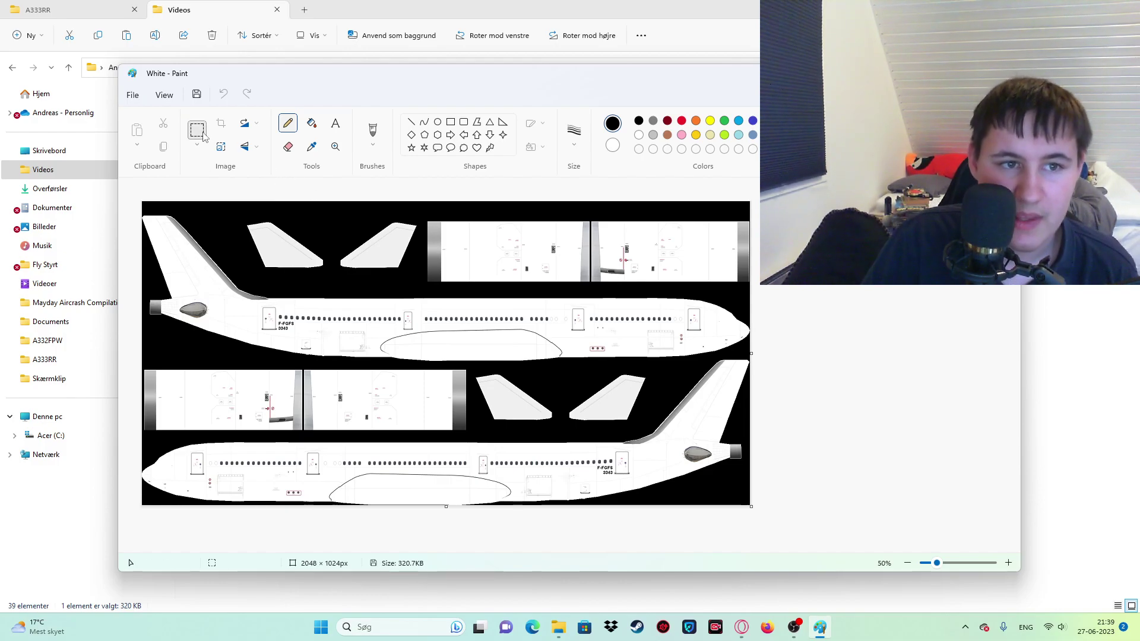
pyautogui.click(221, 147)
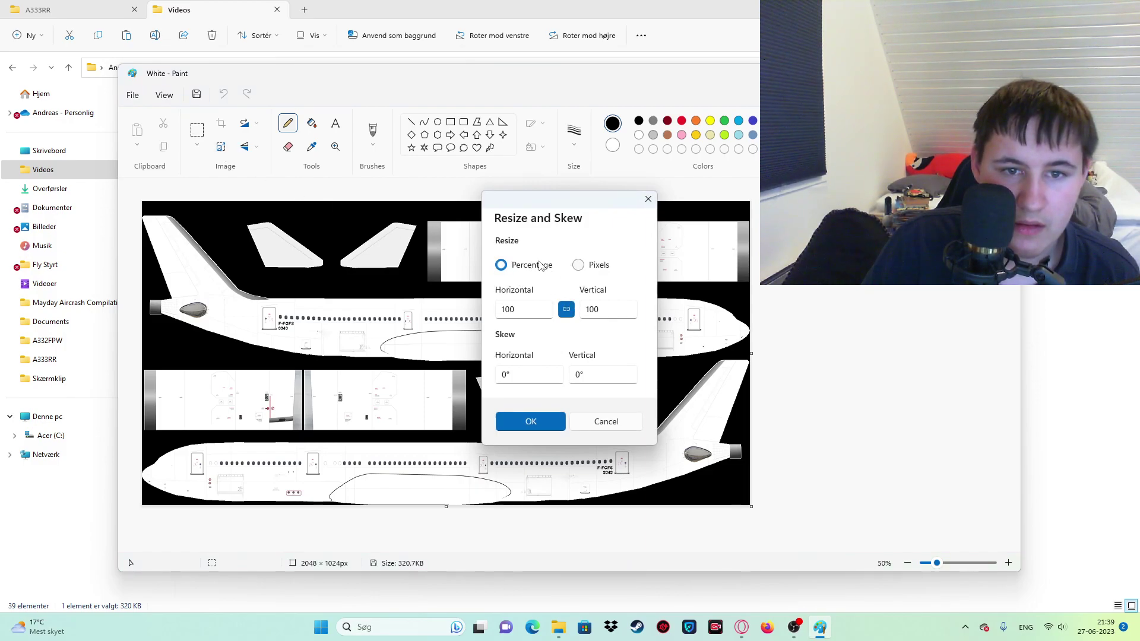
pyautogui.click(532, 423)
pyautogui.click(133, 95)
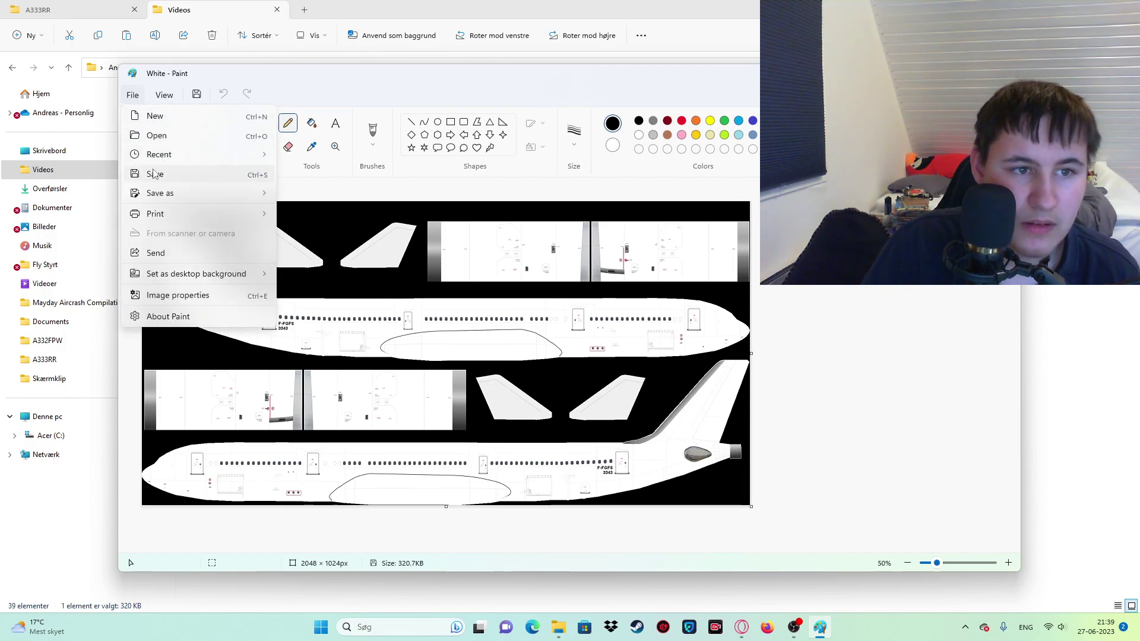
pyautogui.click(155, 116)
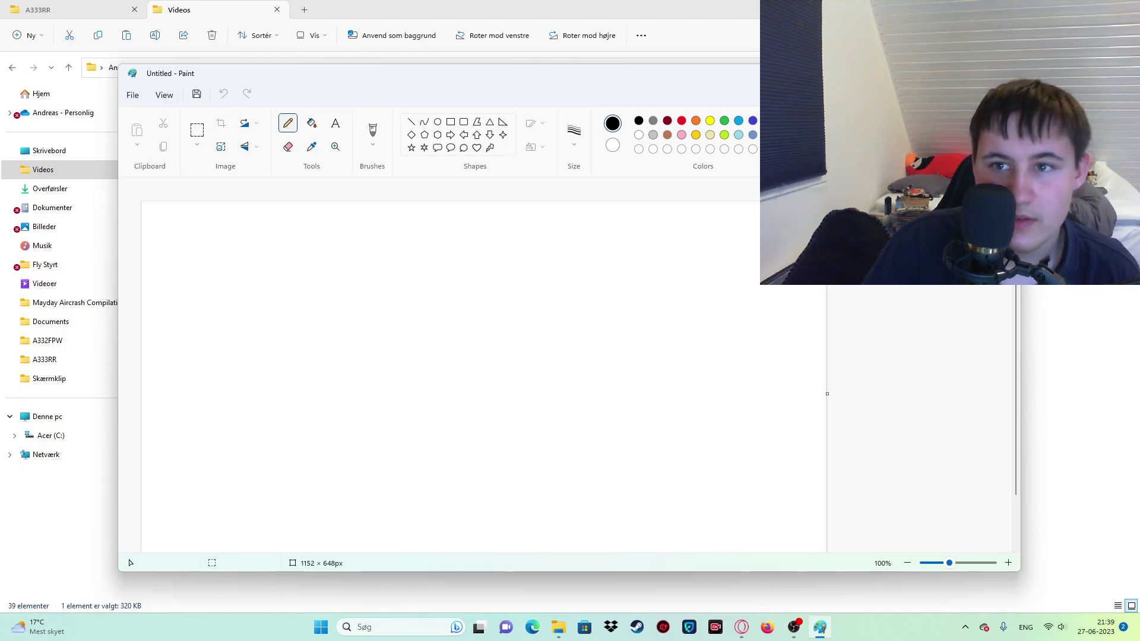
pyautogui.hotkey('alt', 'F4')
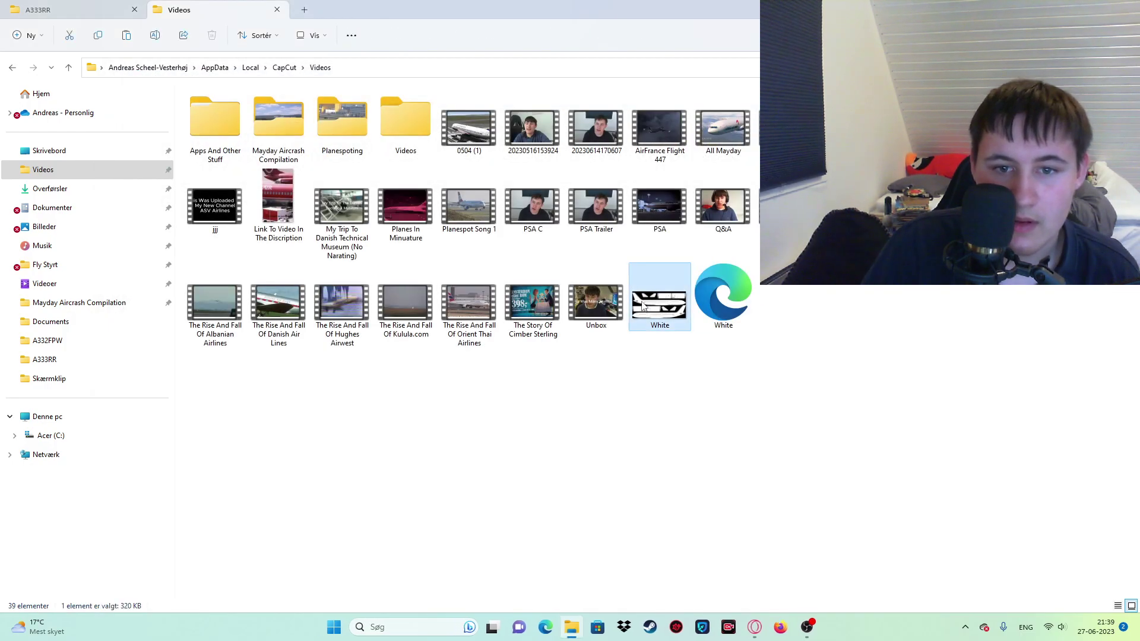
# Step: Reopen the White texture in Paint, bring up the dialog for opening another image and cancel it
pyautogui.rightClick(642, 305)
pyautogui.moveTo(683, 359)
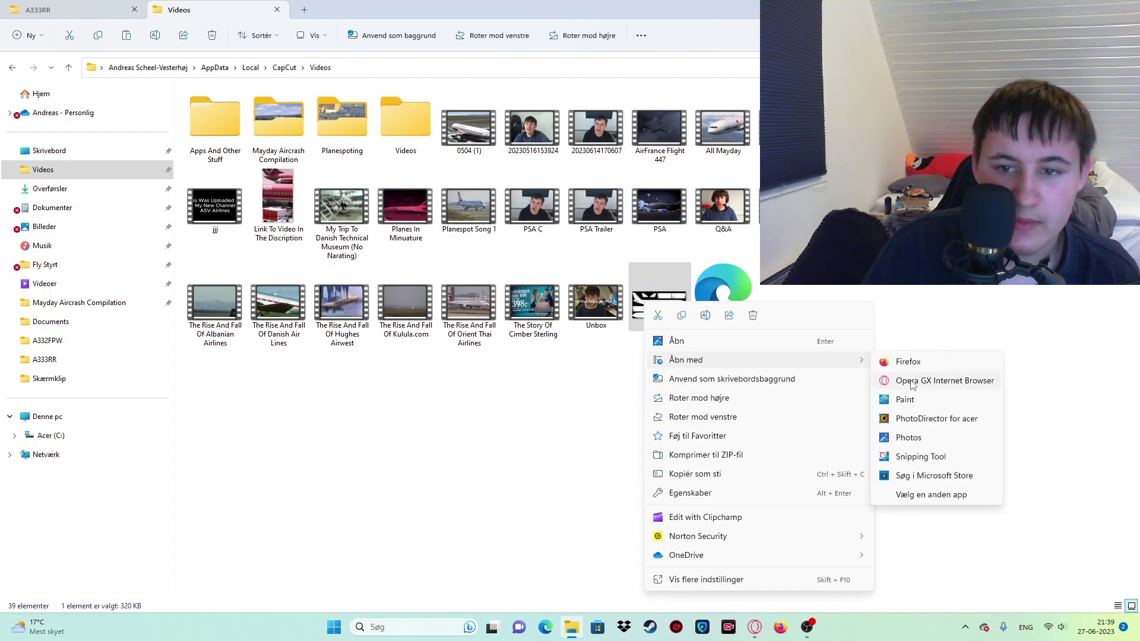
pyautogui.click(906, 401)
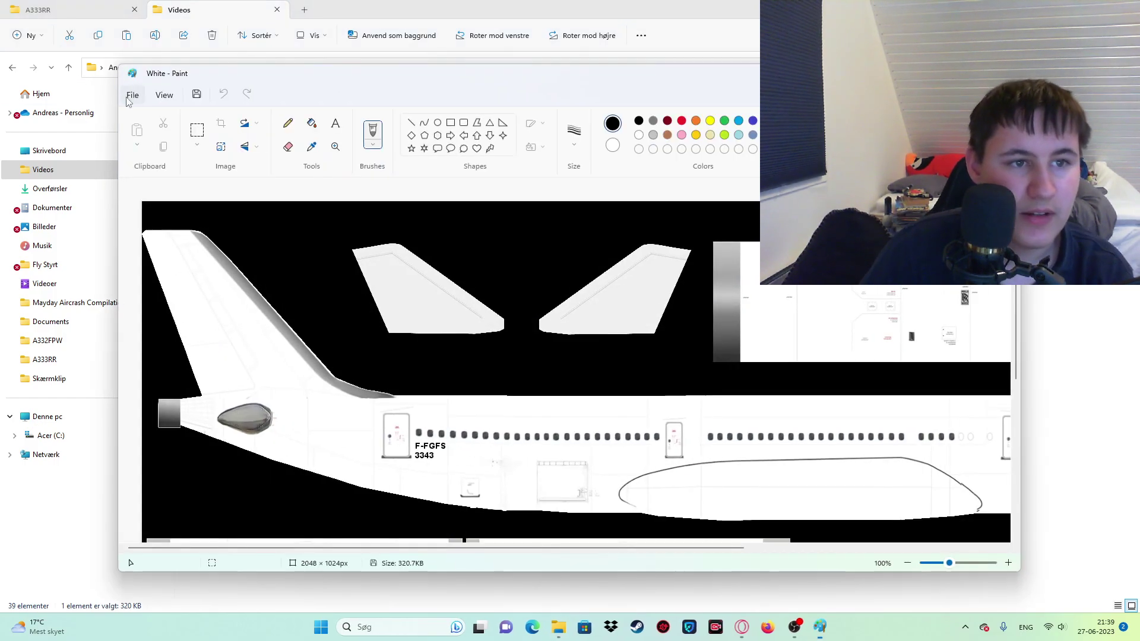
pyautogui.click(127, 98)
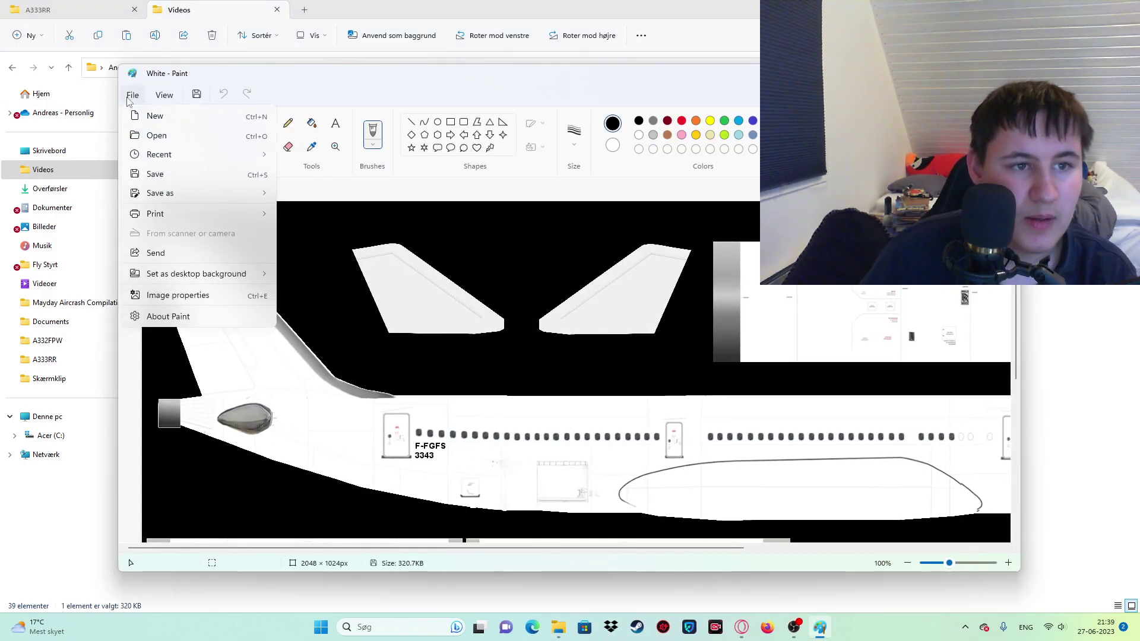
pyautogui.click(157, 137)
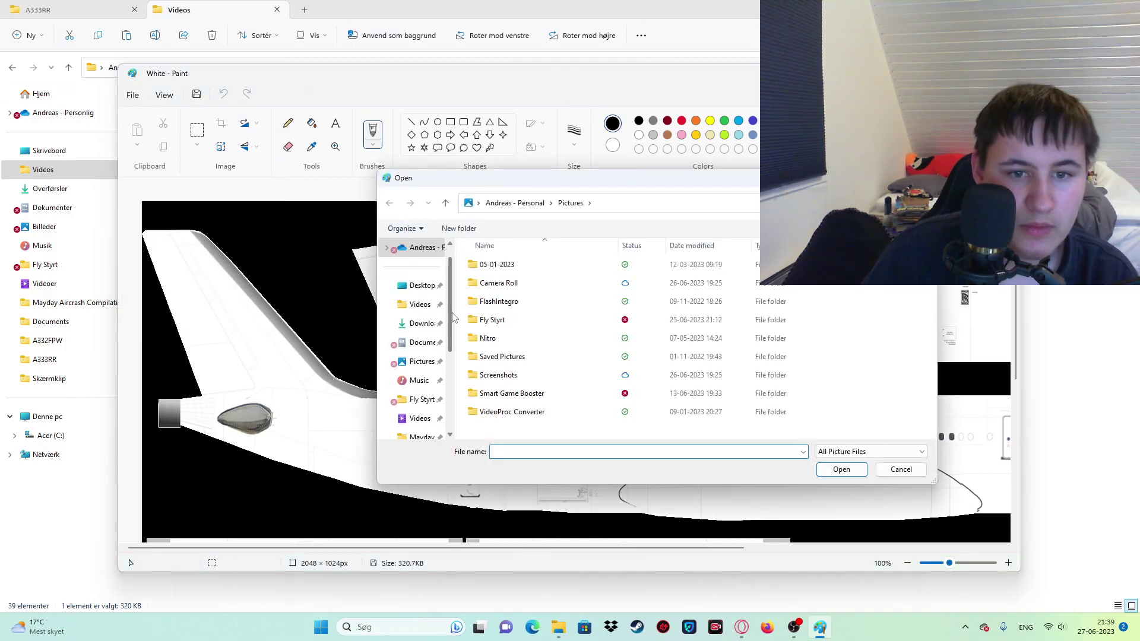
pyautogui.click(884, 470)
# Step: Switch to the BlueAirways design in the Pixlr editor in Opera GX
pyautogui.moveTo(742, 627)
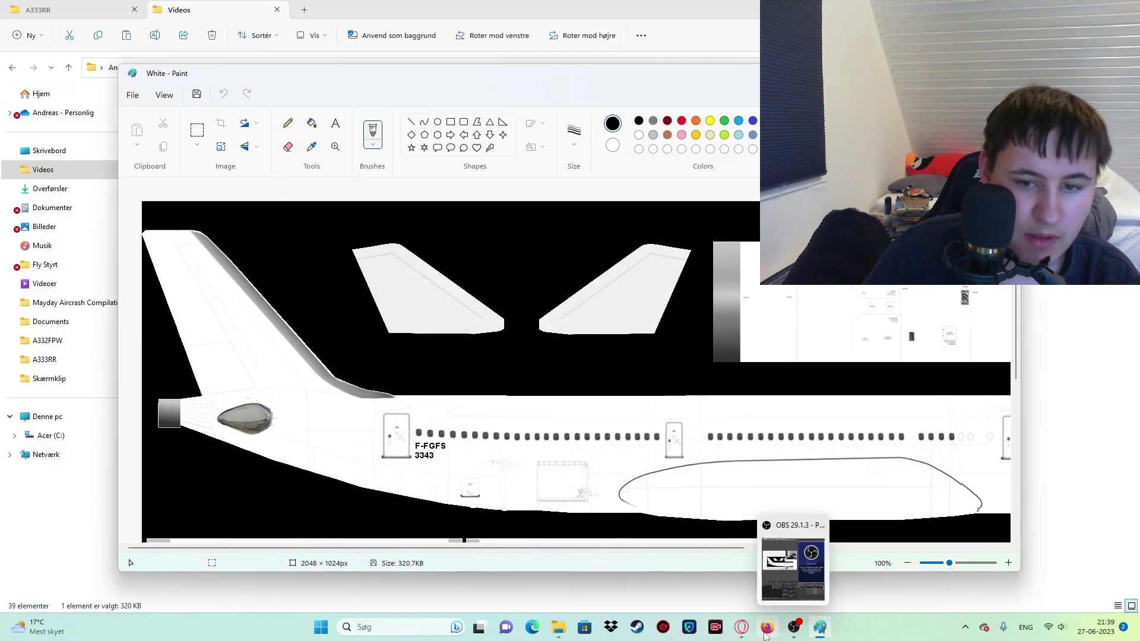
pyautogui.click(799, 584)
pyautogui.click(825, 600)
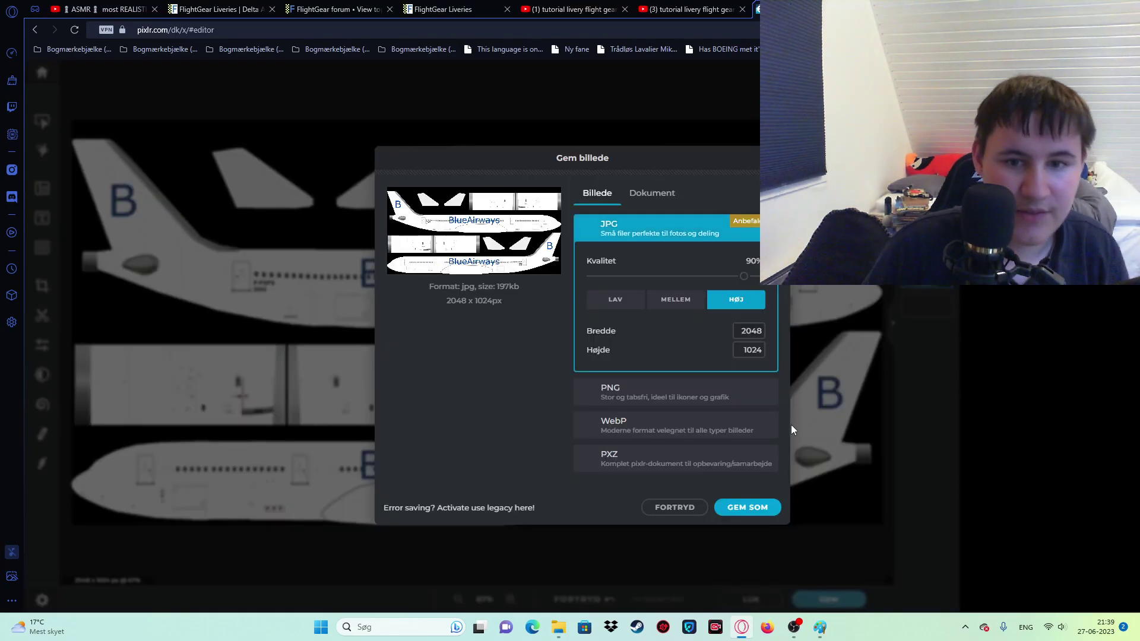
# Step: Export the BlueAirways livery as a 2048 x 1024 px JPG named fsfs in the Downloads folder
pyautogui.click(748, 508)
pyautogui.write('fsfs')
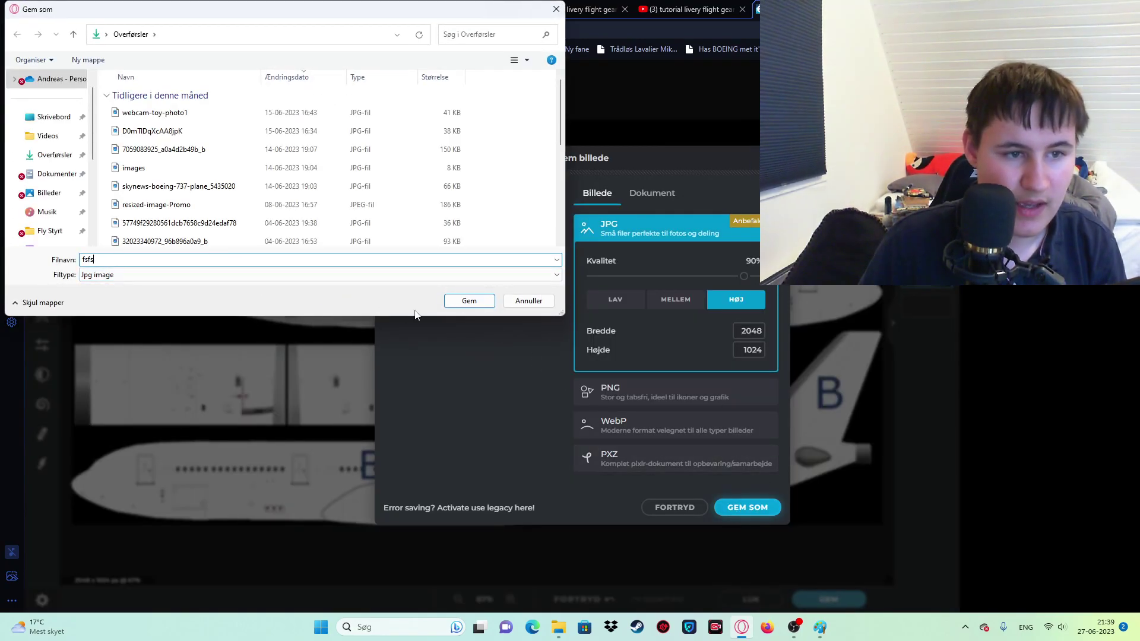
pyautogui.click(460, 301)
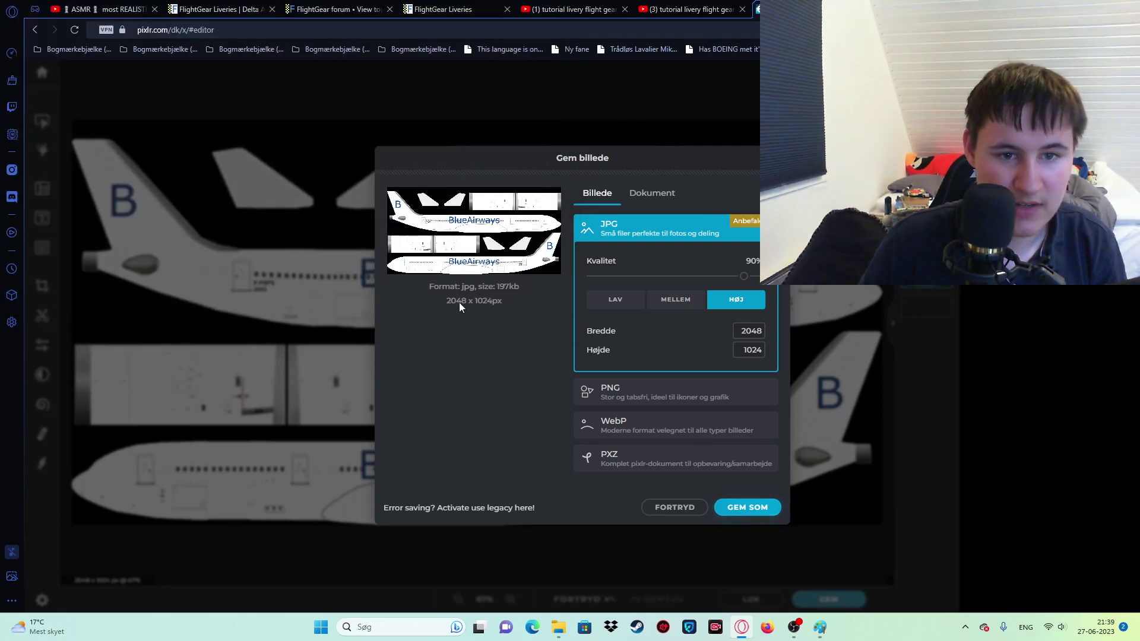
pyautogui.click(696, 174)
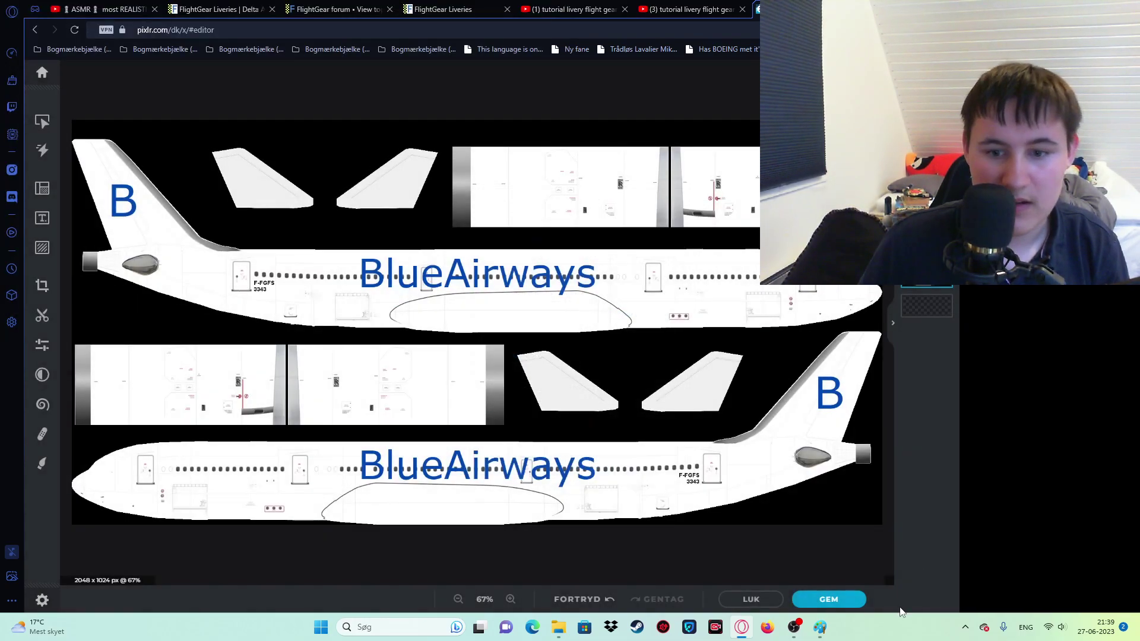
# Step: Switch to Paint and open the fsfs image from the Downloads folder
pyautogui.click(820, 628)
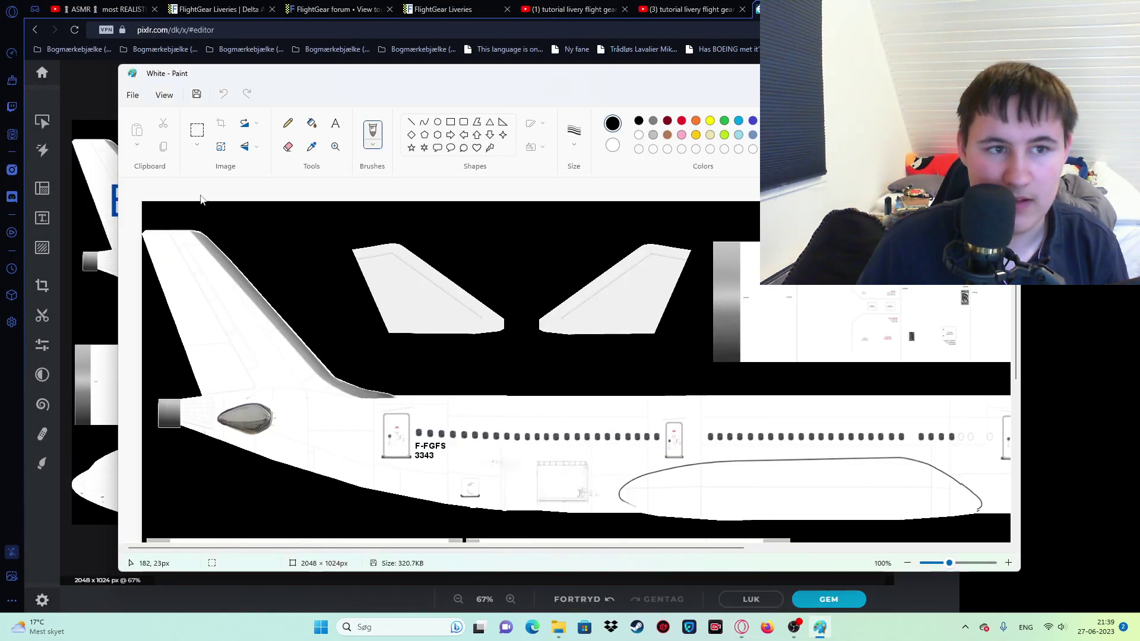
pyautogui.click(133, 96)
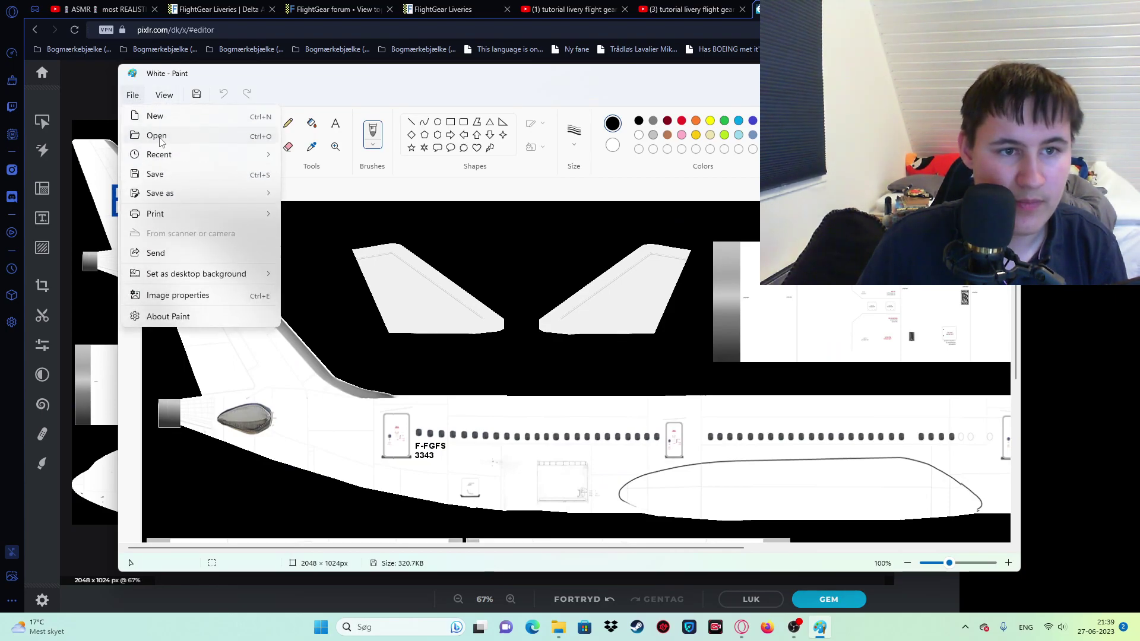
pyautogui.click(157, 137)
pyautogui.write('fsfs')
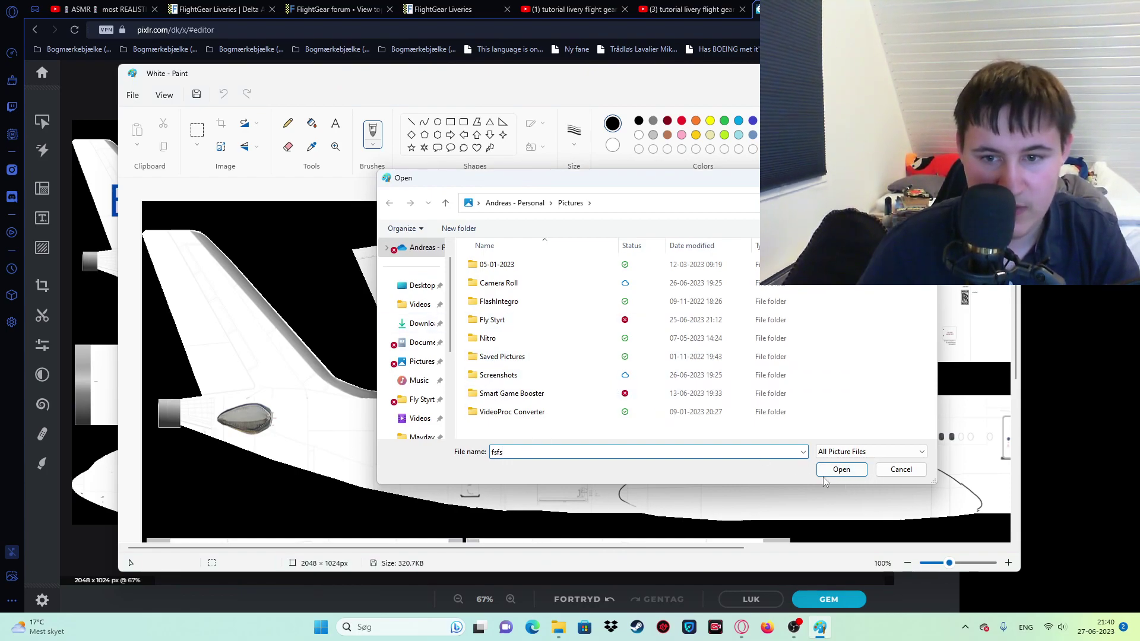
pyautogui.click(422, 324)
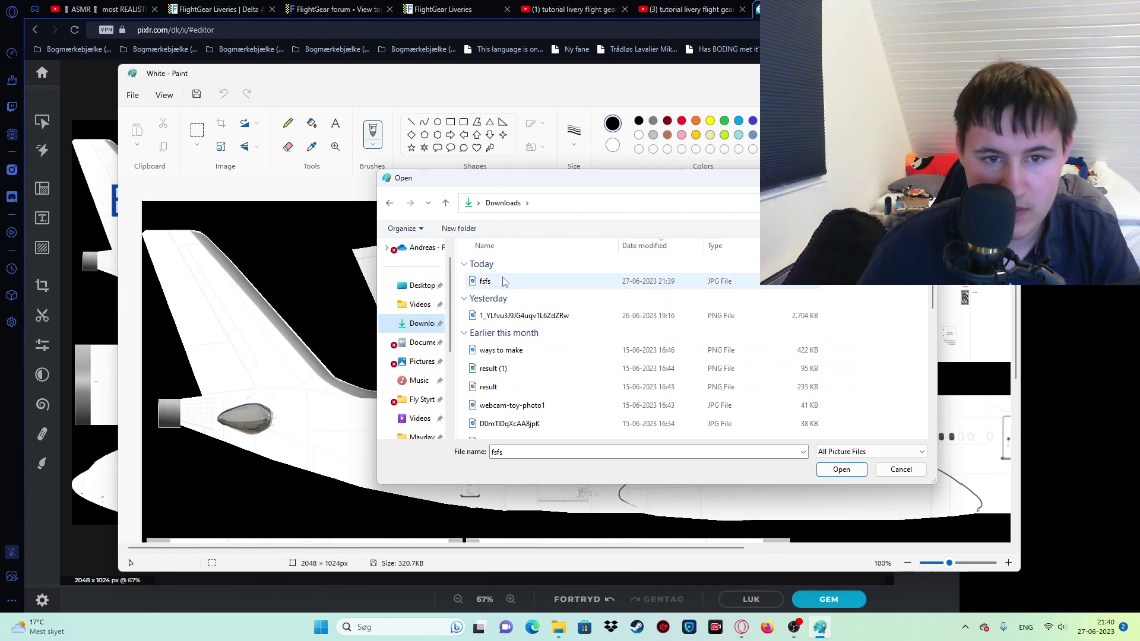
pyautogui.click(841, 470)
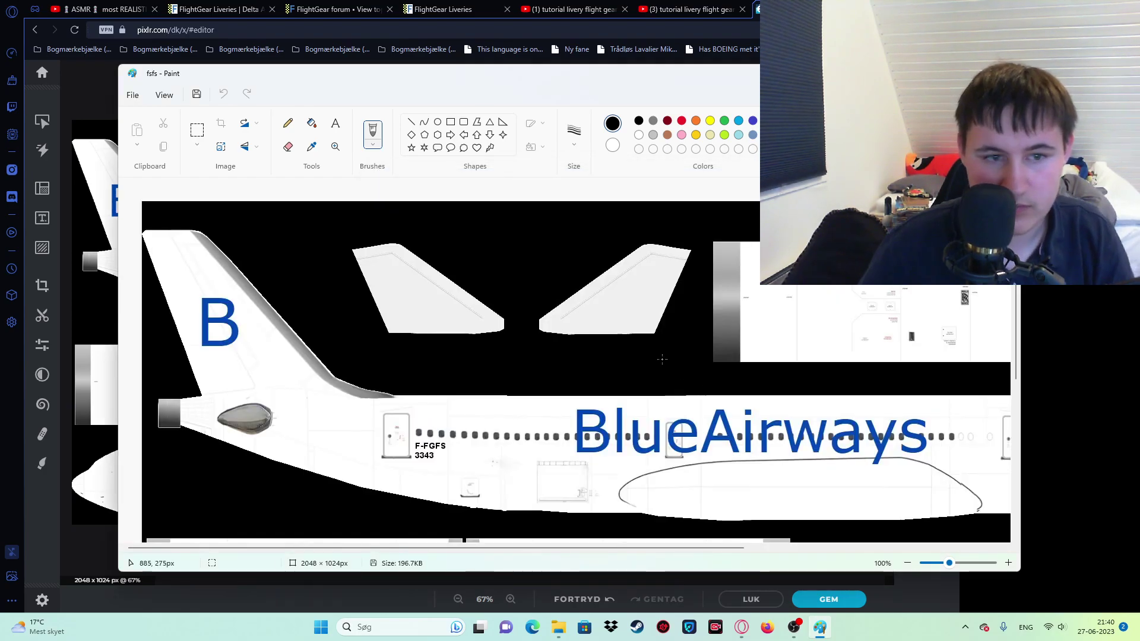
# Step: Check the whole BlueAirways livery and save the fsfs image under its existing name
pyautogui.scroll(-2, 654, 359)
pyautogui.scroll(1, 636, 354)
pyautogui.click(133, 95)
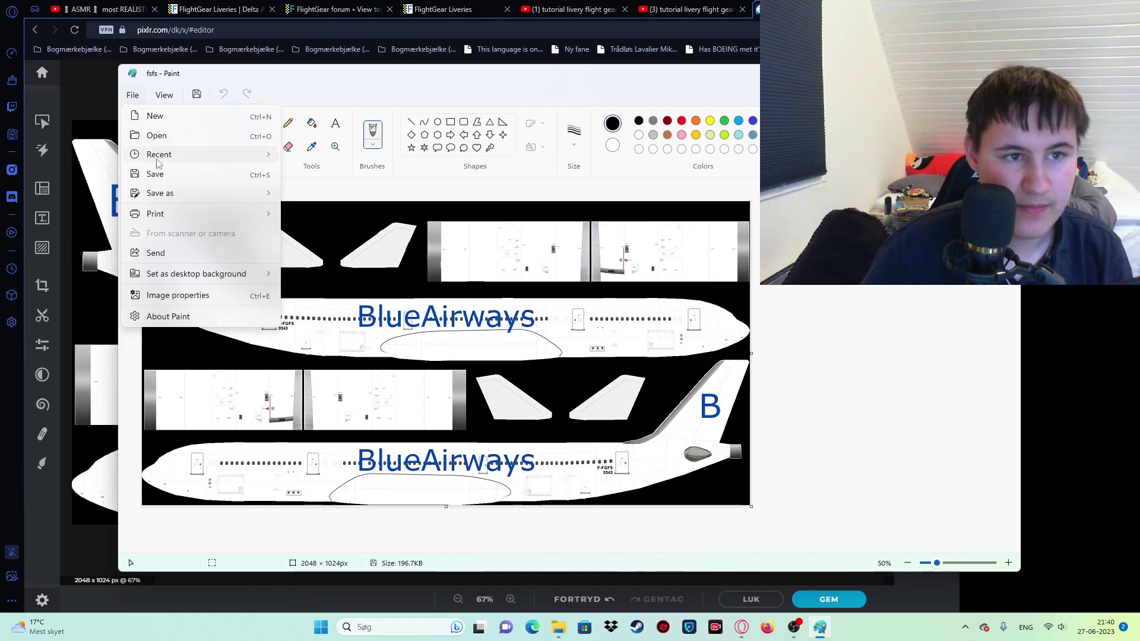
pyautogui.click(157, 174)
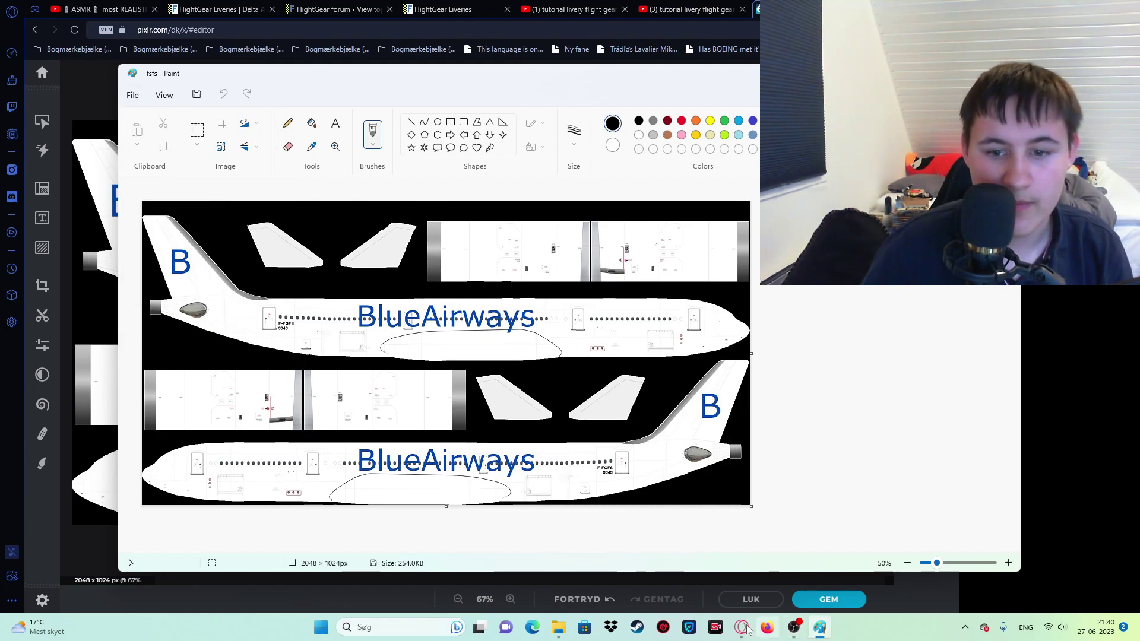
# Step: Check the White texture from the Videos folder in the photo viewer and close it
pyautogui.click(558, 628)
pyautogui.doubleClick(664, 309)
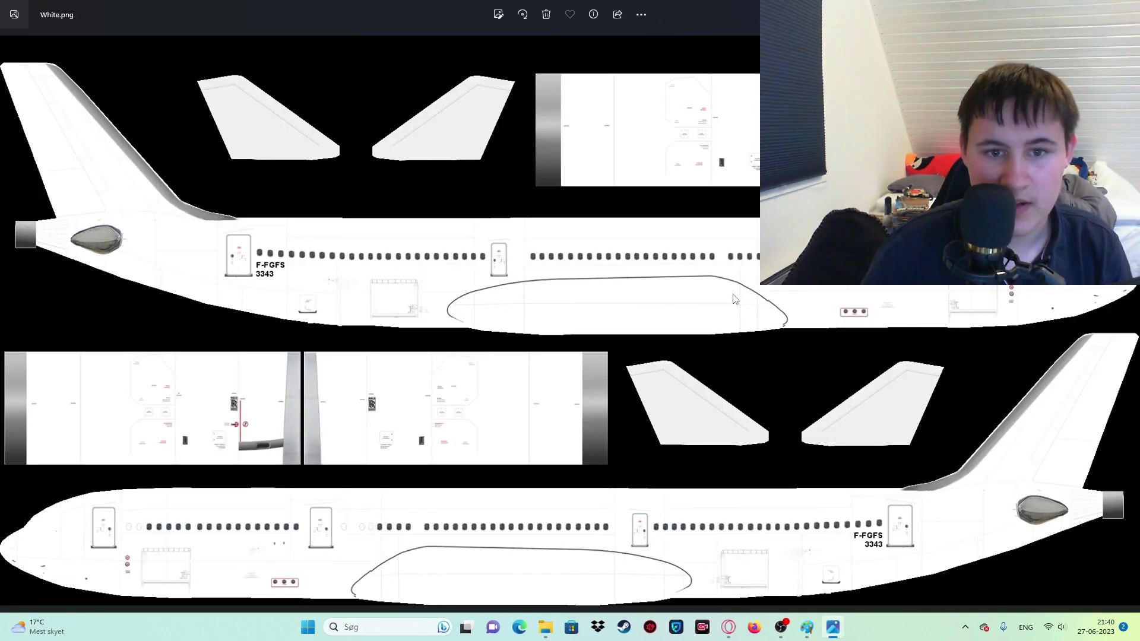
pyautogui.hotkey('alt', 'F4')
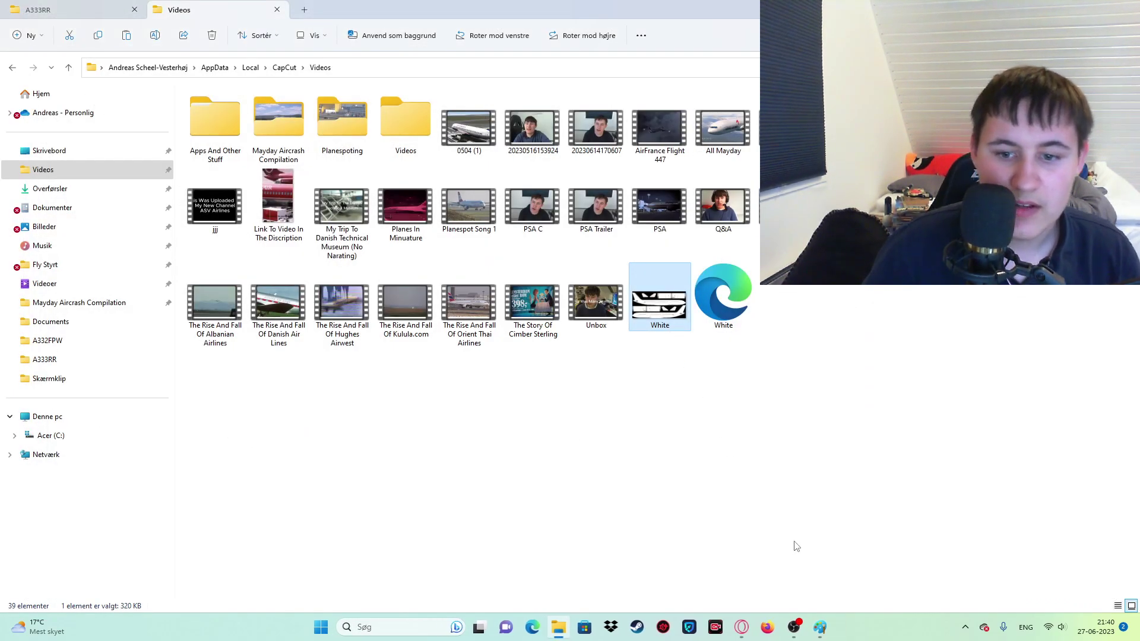
# Step: Close the fsfs image and open the White texture from the Videos folder in Paint
pyautogui.moveTo(820, 627)
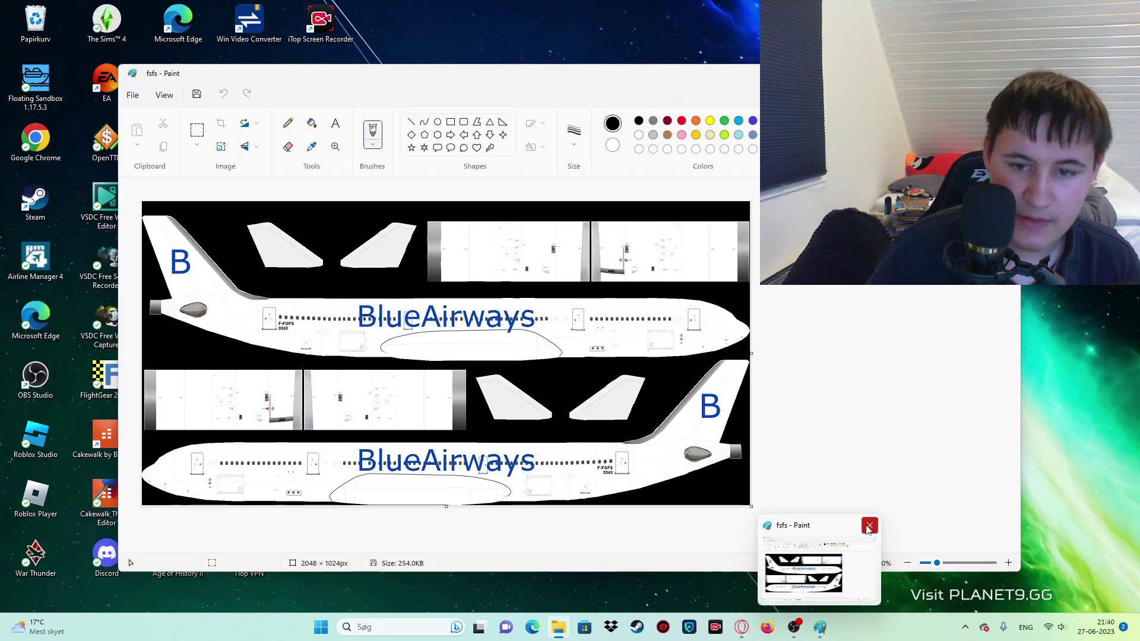
pyautogui.click(868, 527)
pyautogui.rightClick(640, 315)
pyautogui.moveTo(681, 364)
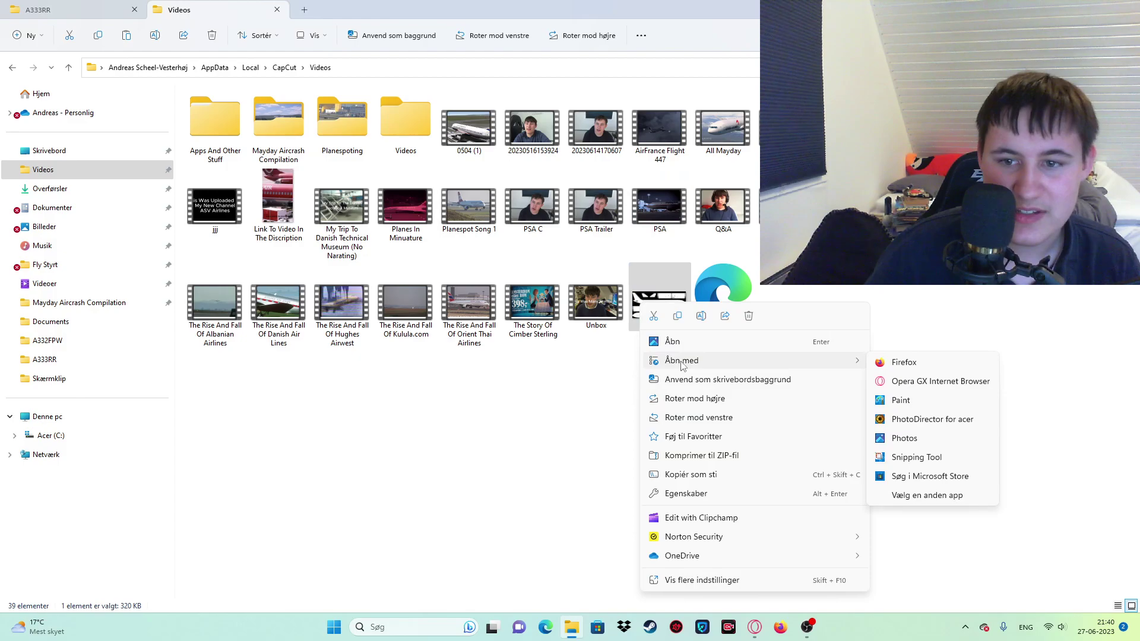
pyautogui.click(901, 400)
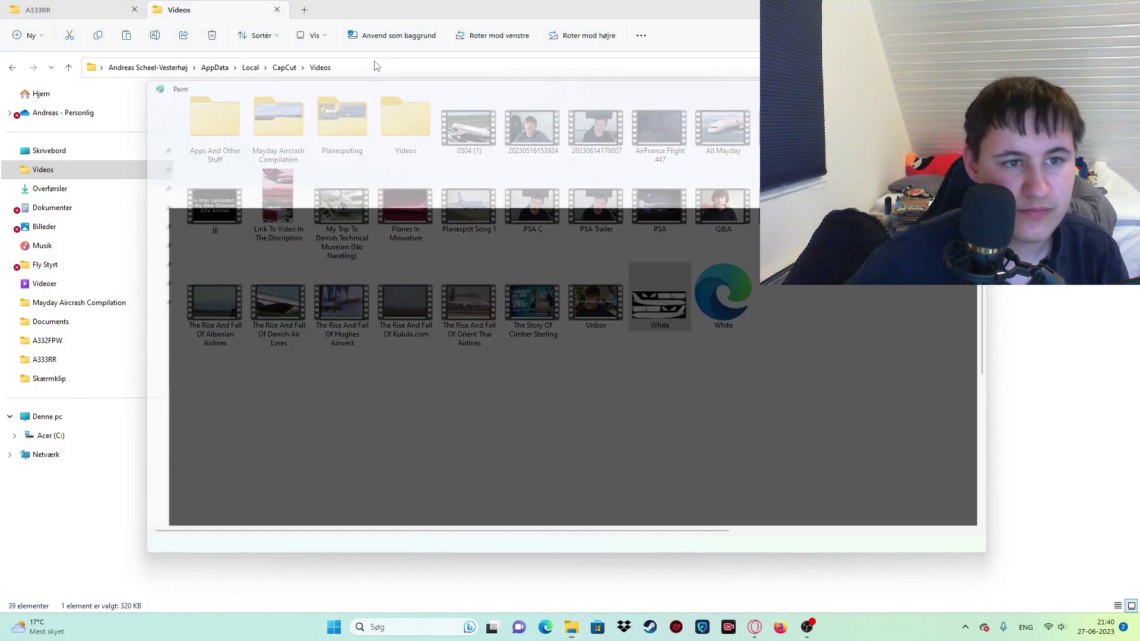
# Step: Look over Paint's file options and the whole White livery template, and close Paint
pyautogui.click(132, 95)
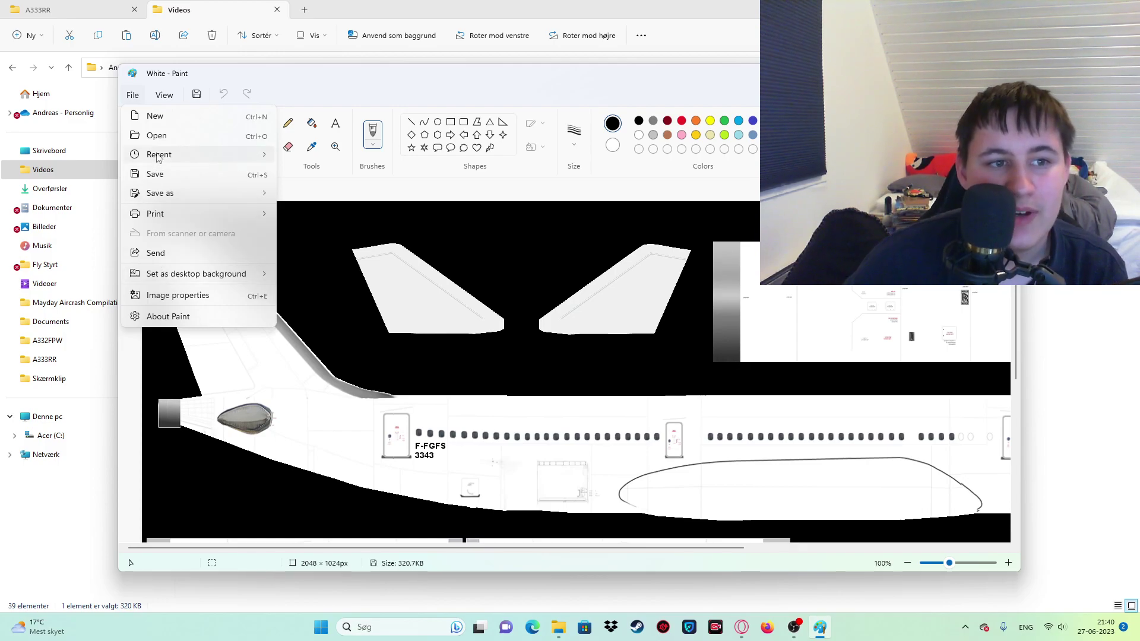
pyautogui.moveTo(165, 95)
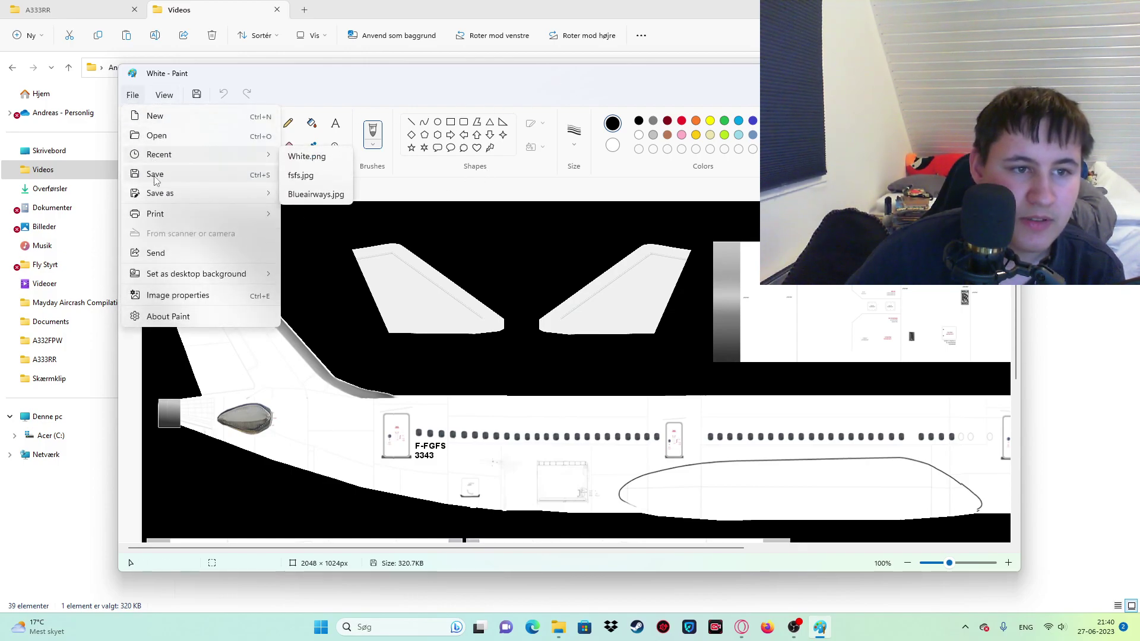
pyautogui.moveTo(174, 219)
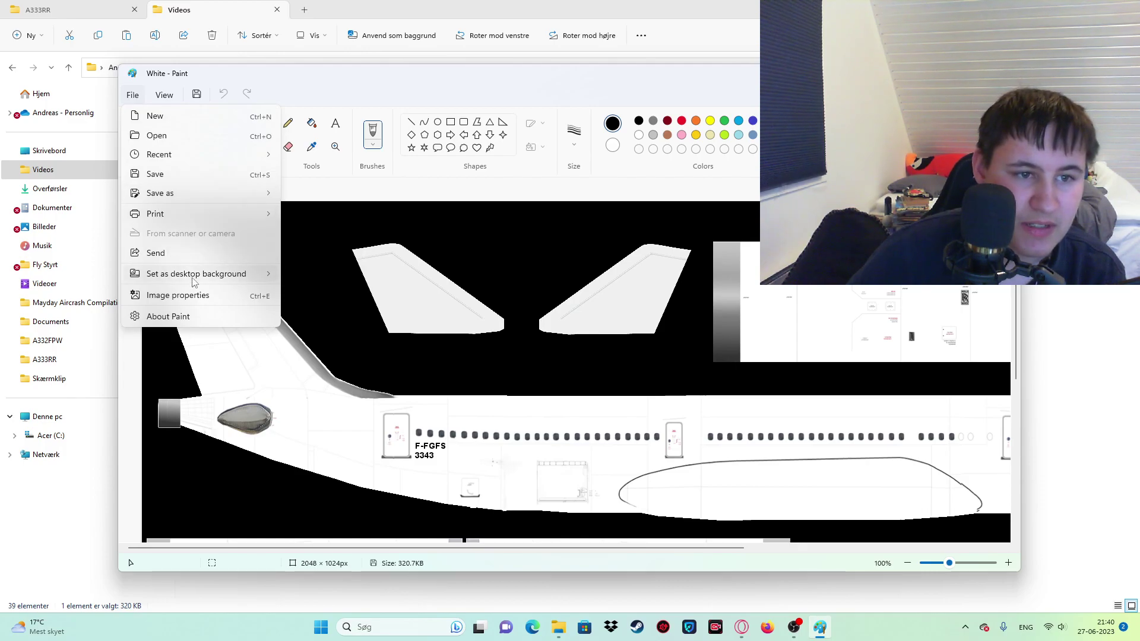
pyautogui.moveTo(186, 275)
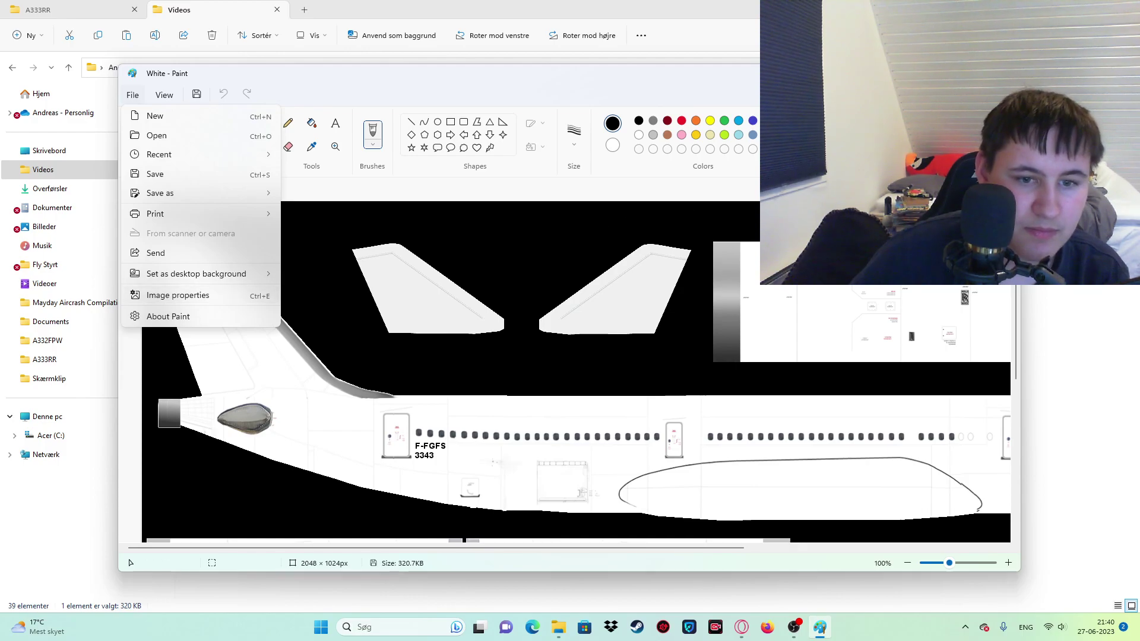
pyautogui.press('Escape')
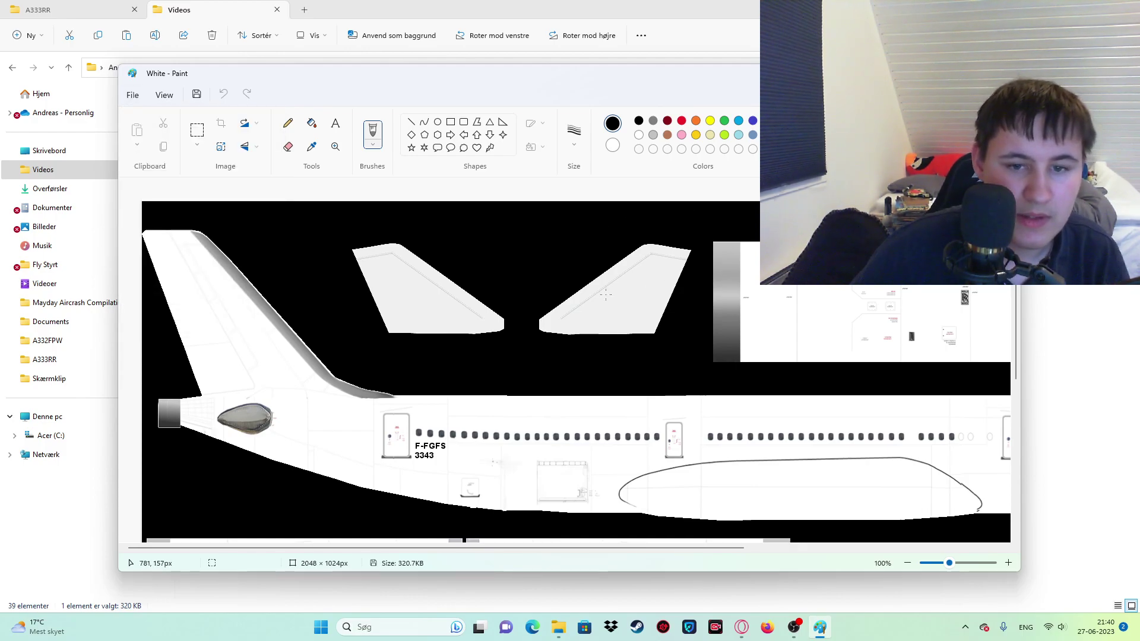
pyautogui.scroll(-2, 605, 294)
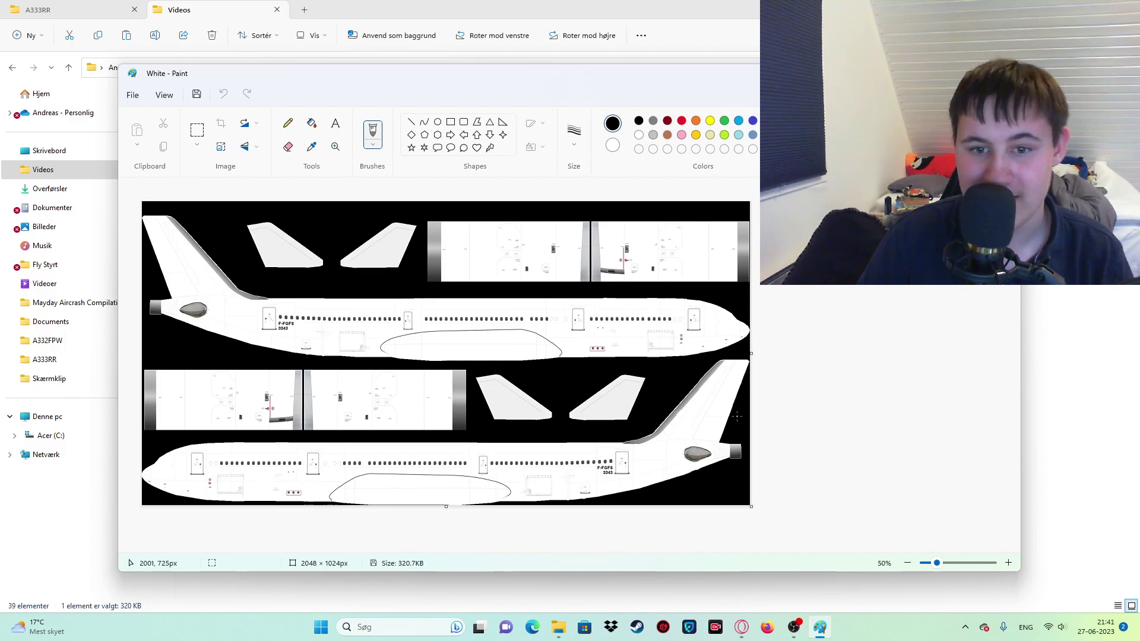
pyautogui.hotkey('alt', 'F4')
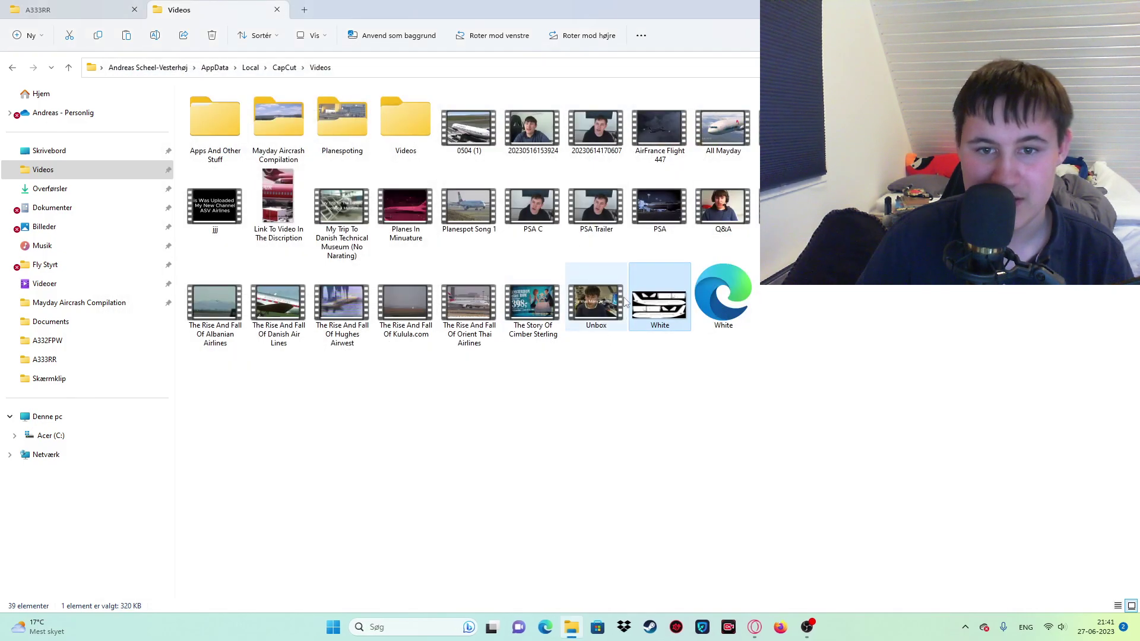
pyautogui.rightClick(663, 300)
pyautogui.moveTo(699, 355)
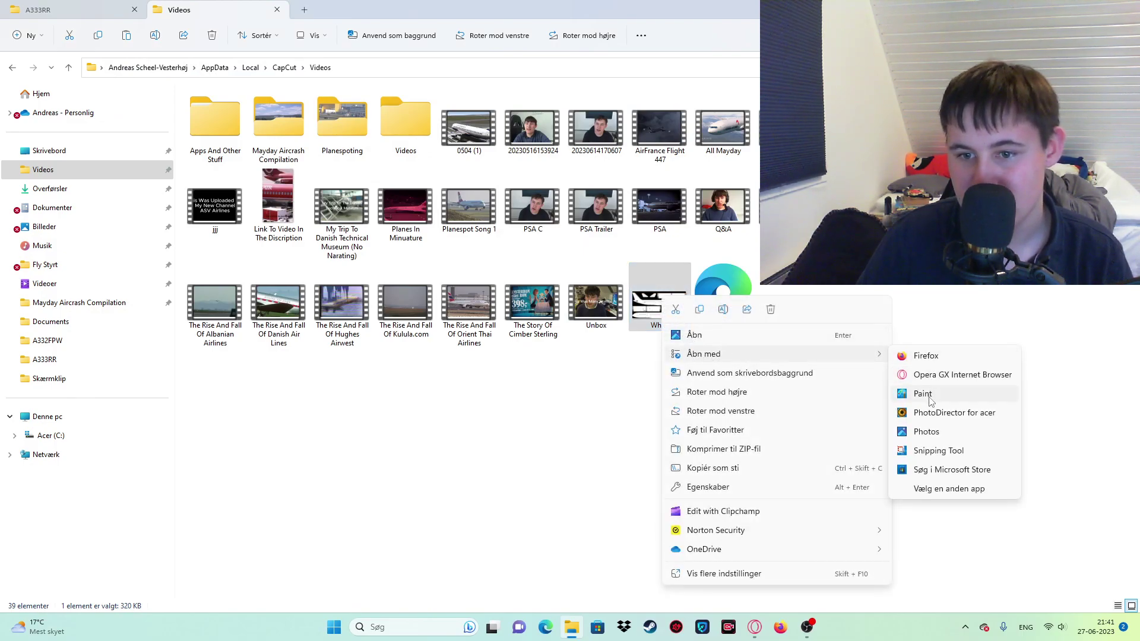
pyautogui.click(938, 490)
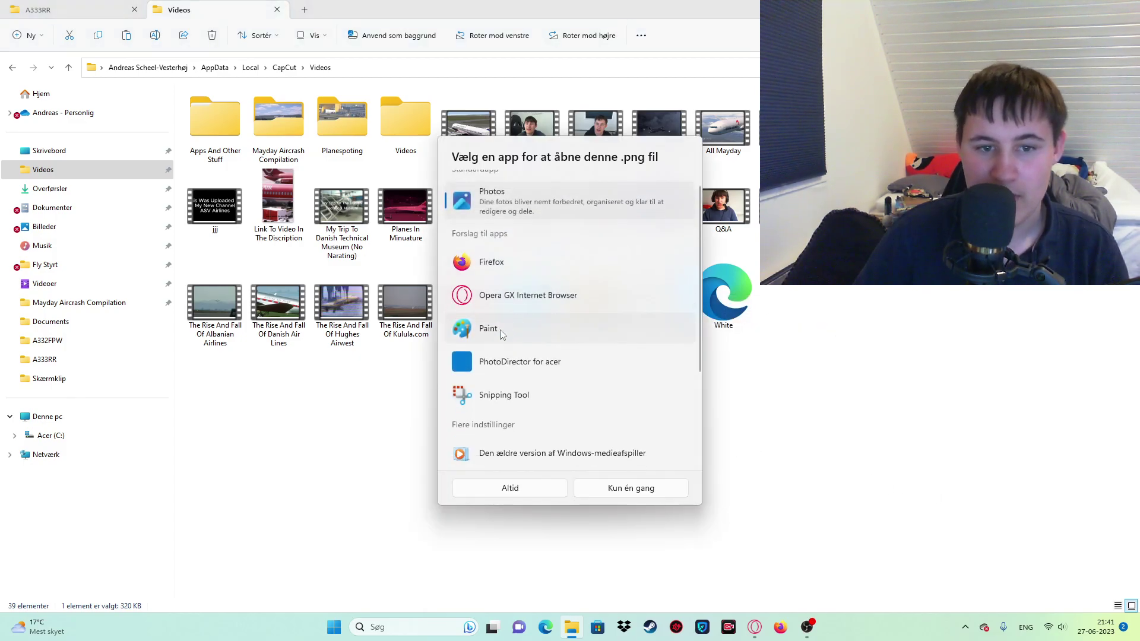
pyautogui.scroll(-5, 508, 350)
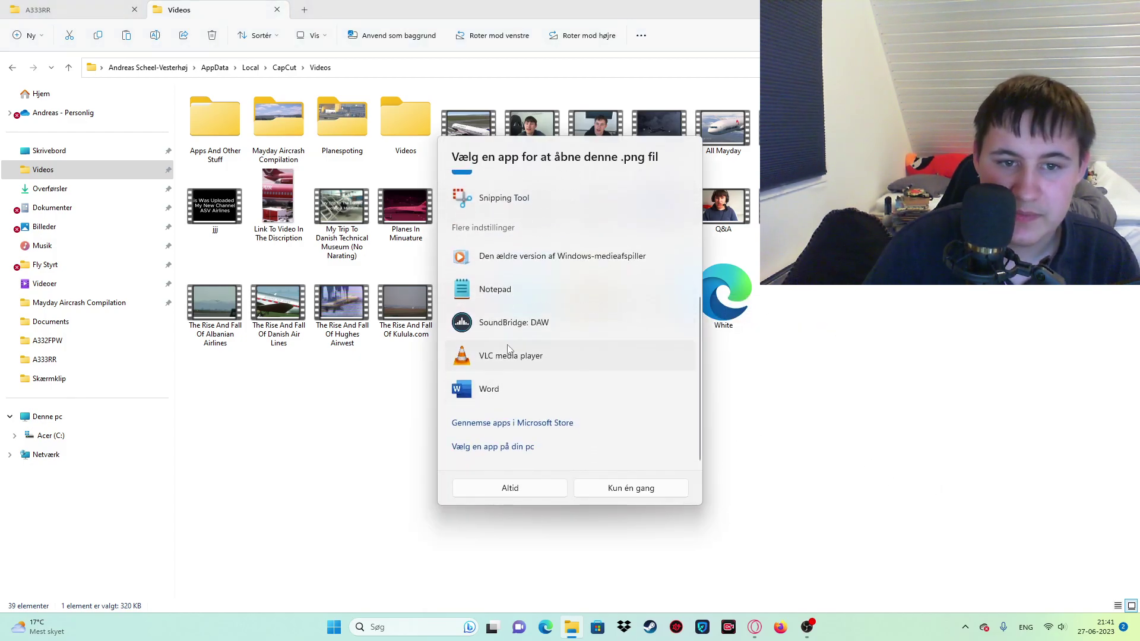
pyautogui.scroll(1, 516, 306)
pyautogui.scroll(3, 513, 304)
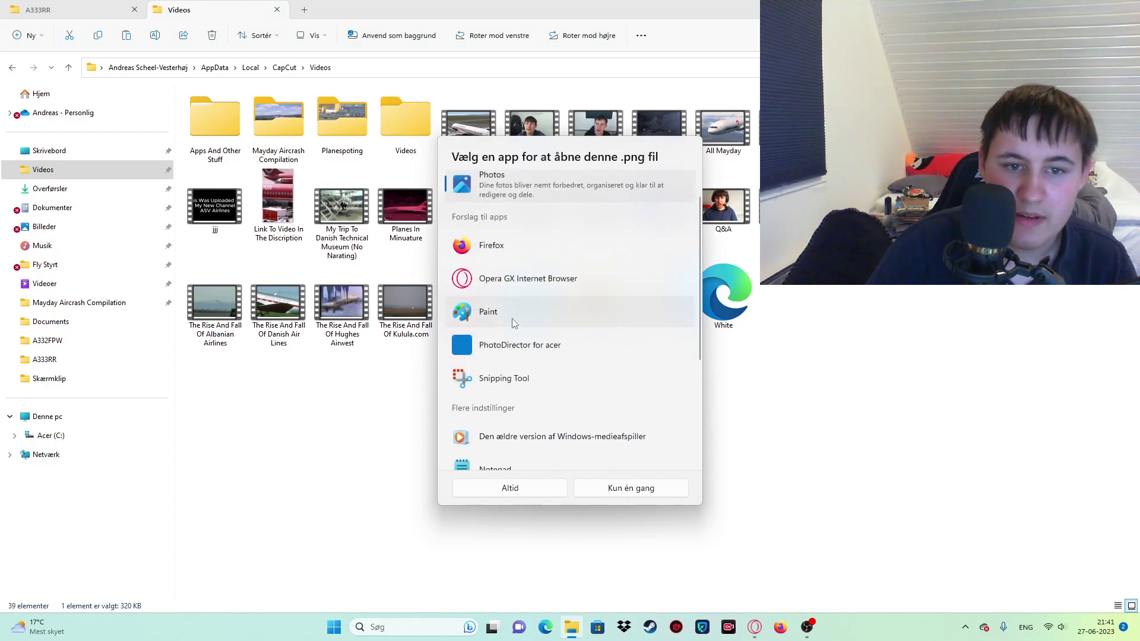
pyautogui.click(294, 475)
# Step: Reopen the White texture in Paint with the whole livery template in view
pyautogui.rightClick(637, 302)
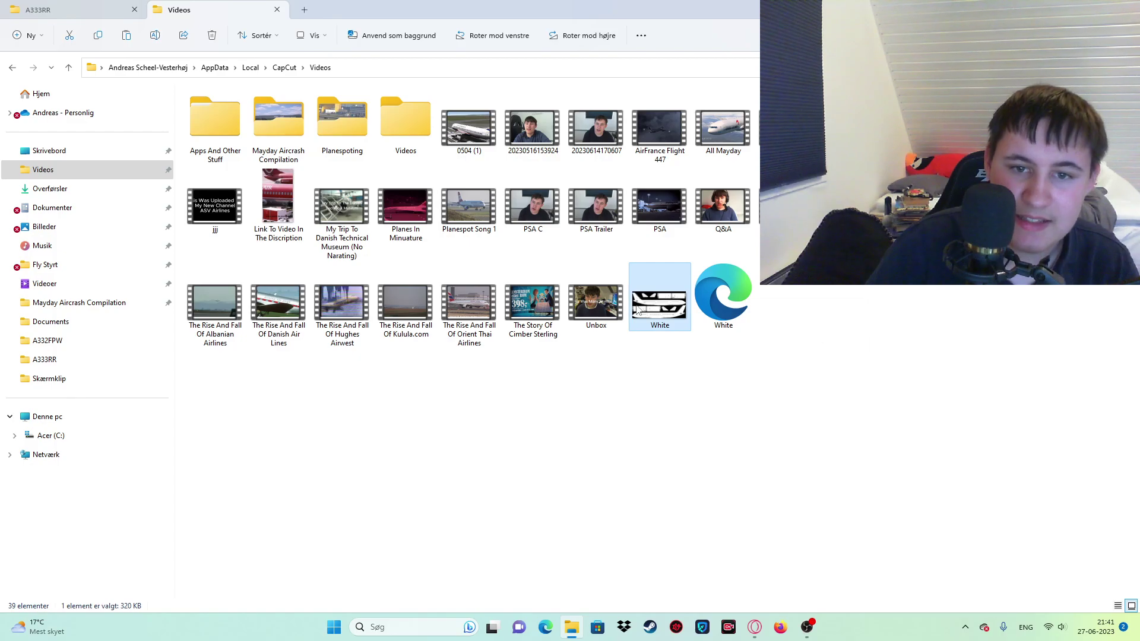
pyautogui.moveTo(742, 356)
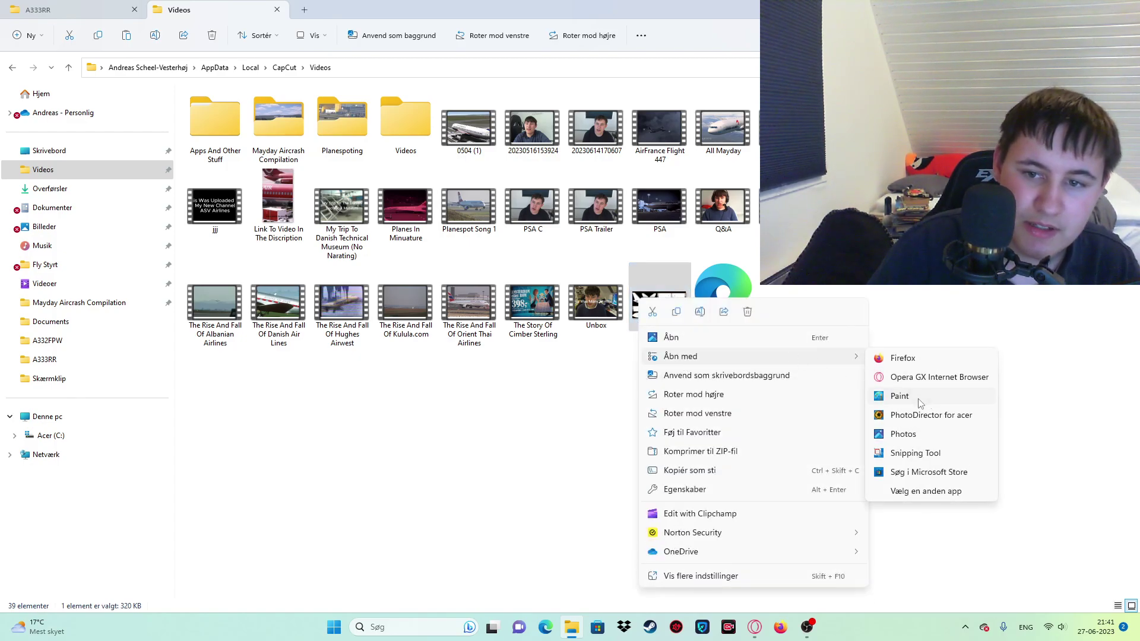
pyautogui.click(903, 396)
pyautogui.keyDown('ctrl'); pyautogui.scroll(-3, 607, 337); pyautogui.keyUp('ctrl')
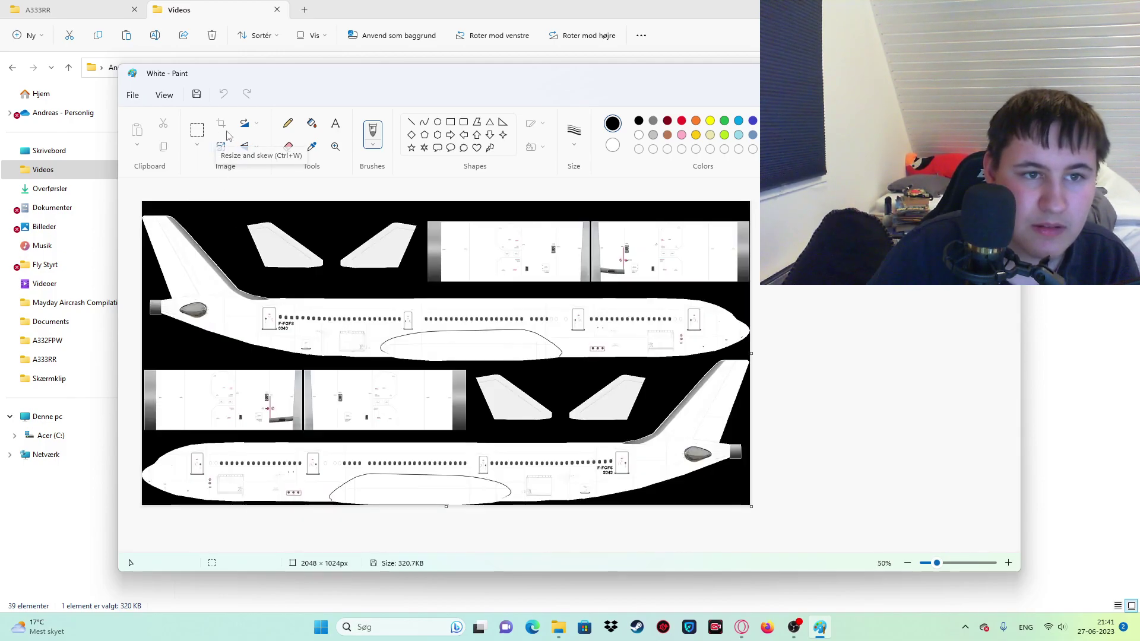
pyautogui.click(197, 147)
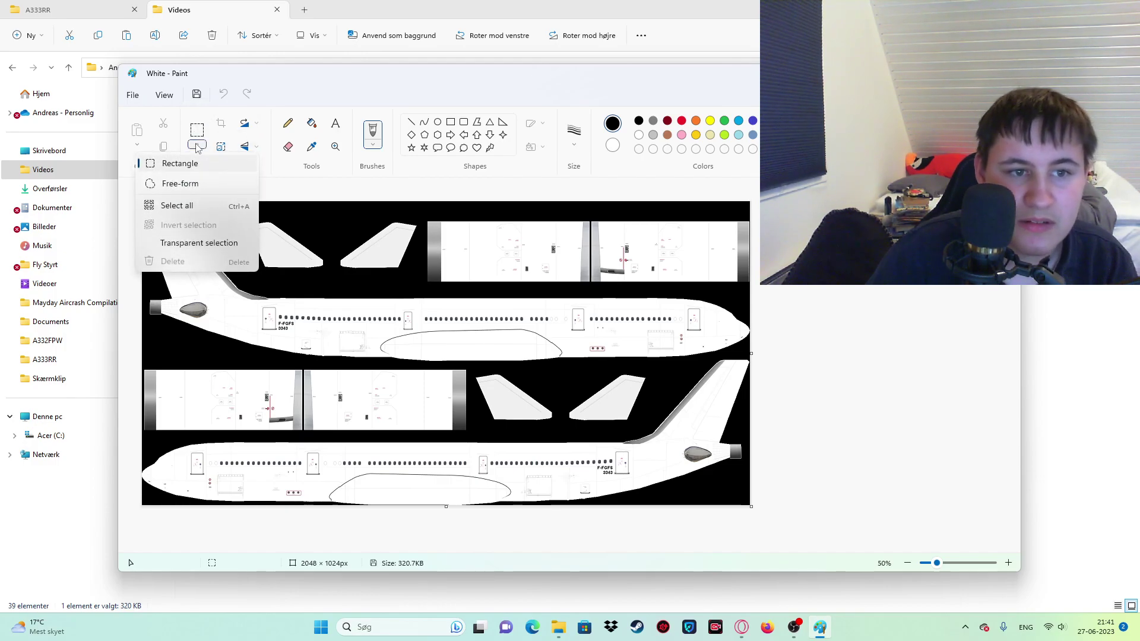
pyautogui.click(198, 146)
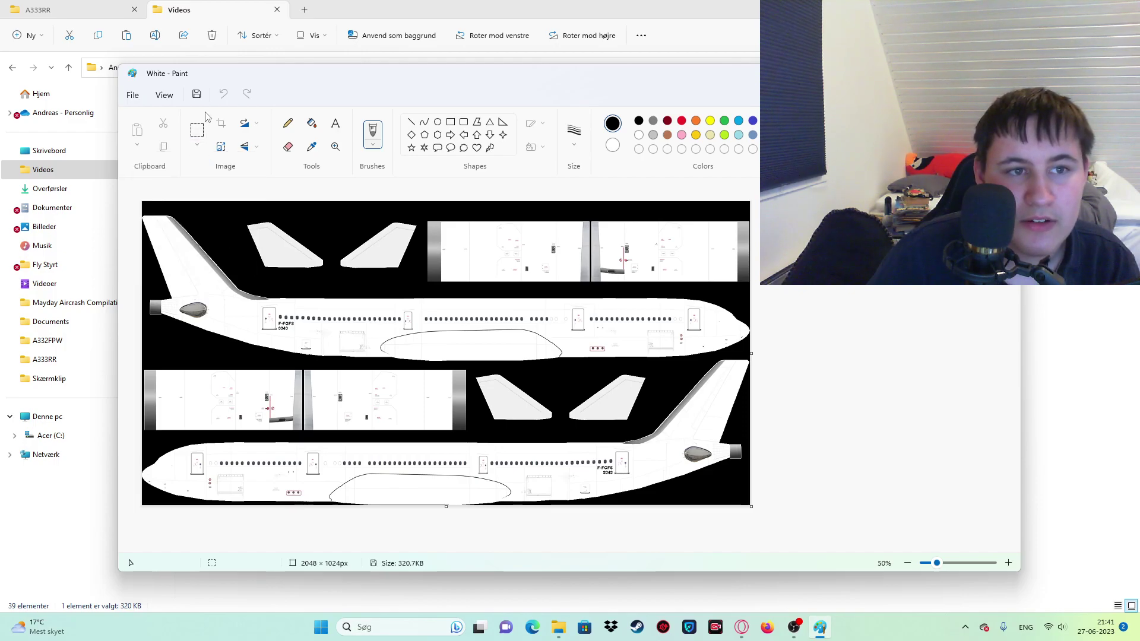
pyautogui.click(165, 97)
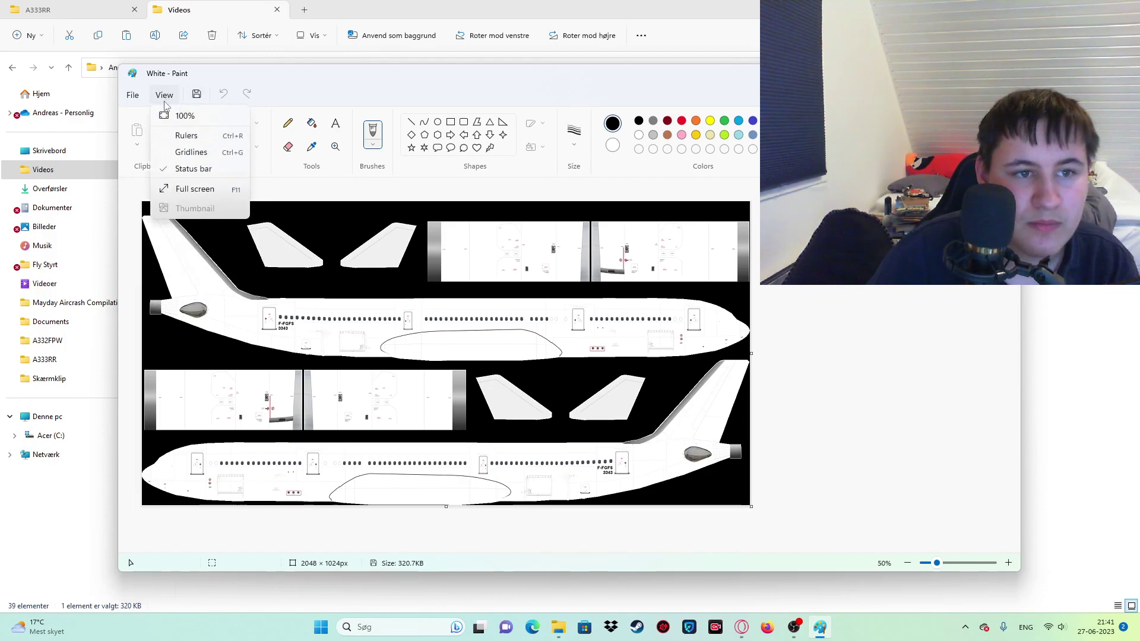
pyautogui.click(146, 108)
pyautogui.click(133, 100)
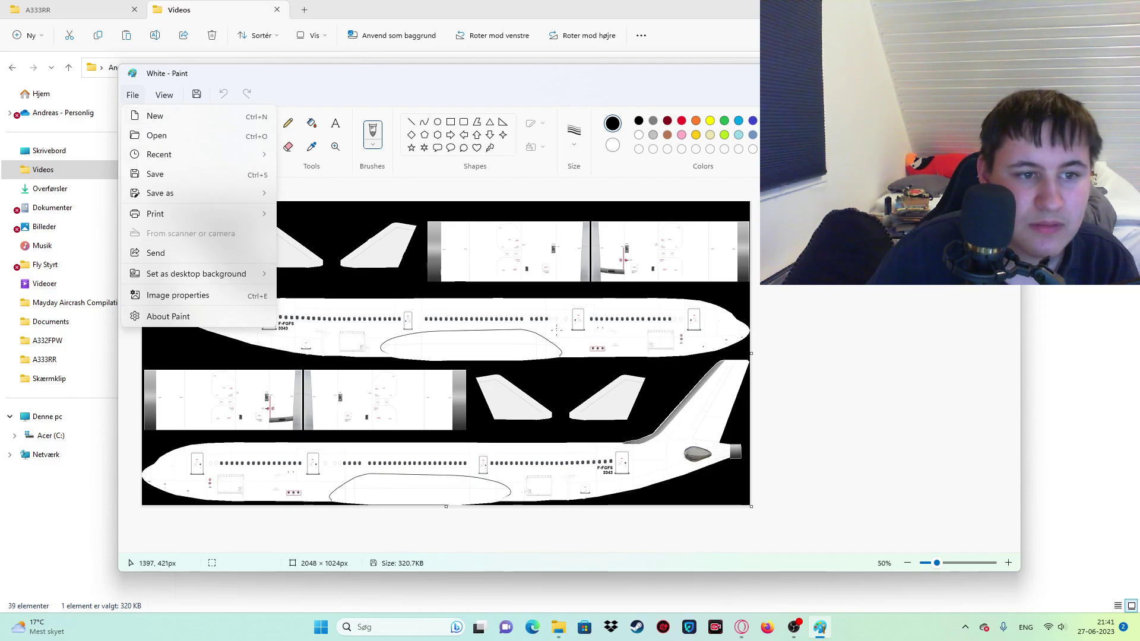
pyautogui.click(137, 320)
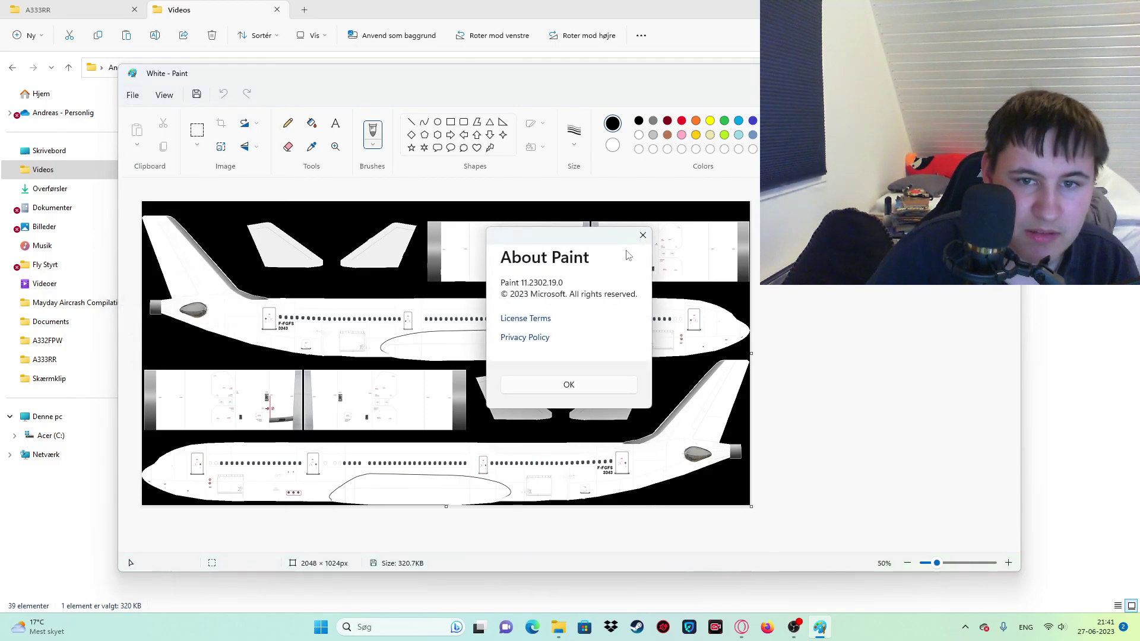
pyautogui.click(642, 235)
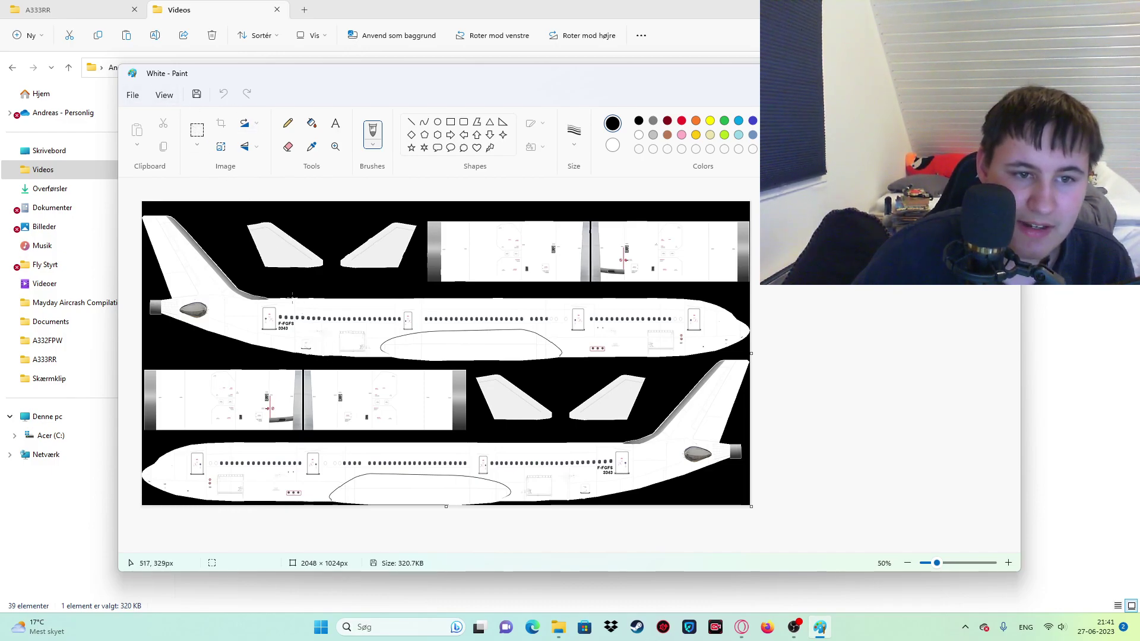
# Step: Draw freehand black brush lines along both fuselages and across the tail, the stabilisers and the grey-ended panels of the White template
pyautogui.moveTo(333, 320); pyautogui.dragTo(707, 319)
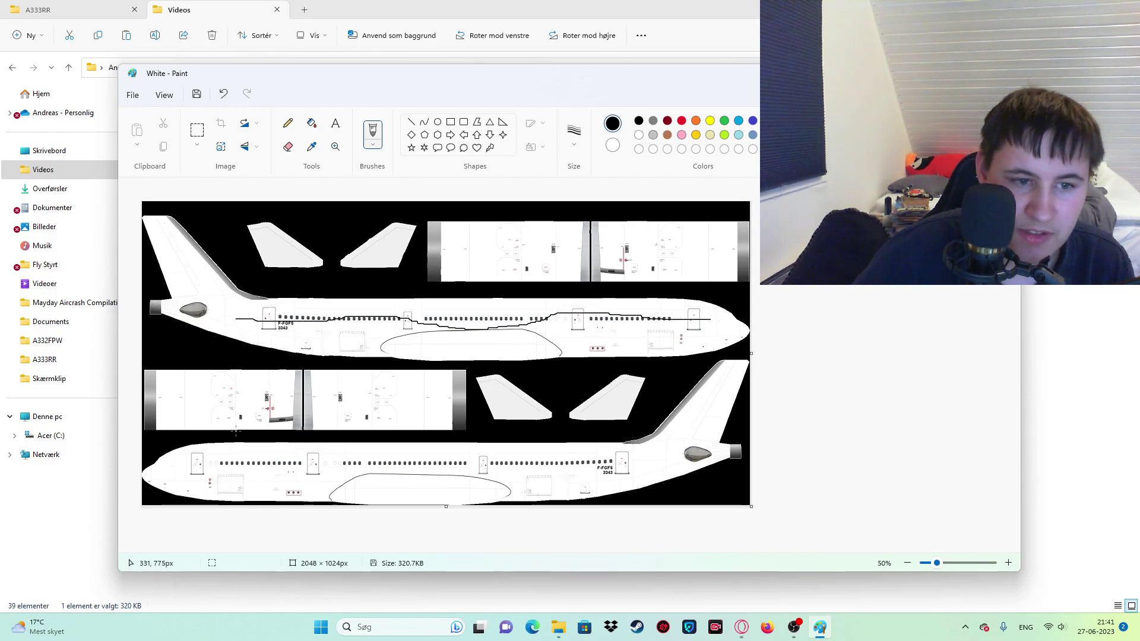
pyautogui.moveTo(150, 481)
pyautogui.mouseDown()
pyautogui.moveTo(300, 464)
pyautogui.moveTo(692, 462)
pyautogui.mouseUp()
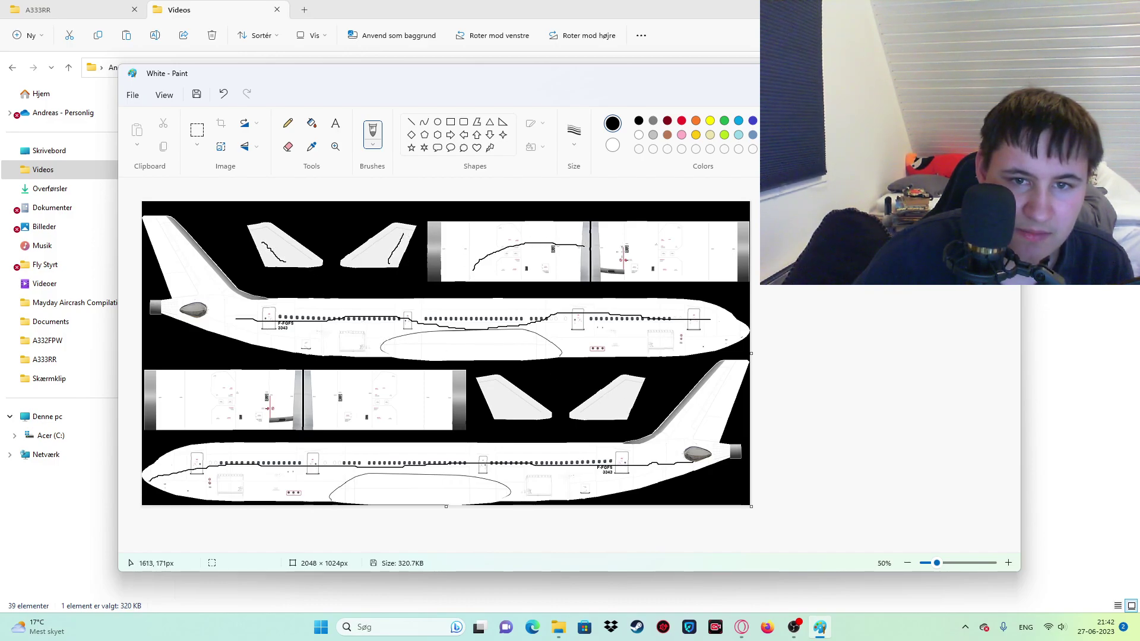
pyautogui.moveTo(183, 402); pyautogui.dragTo(273, 390)
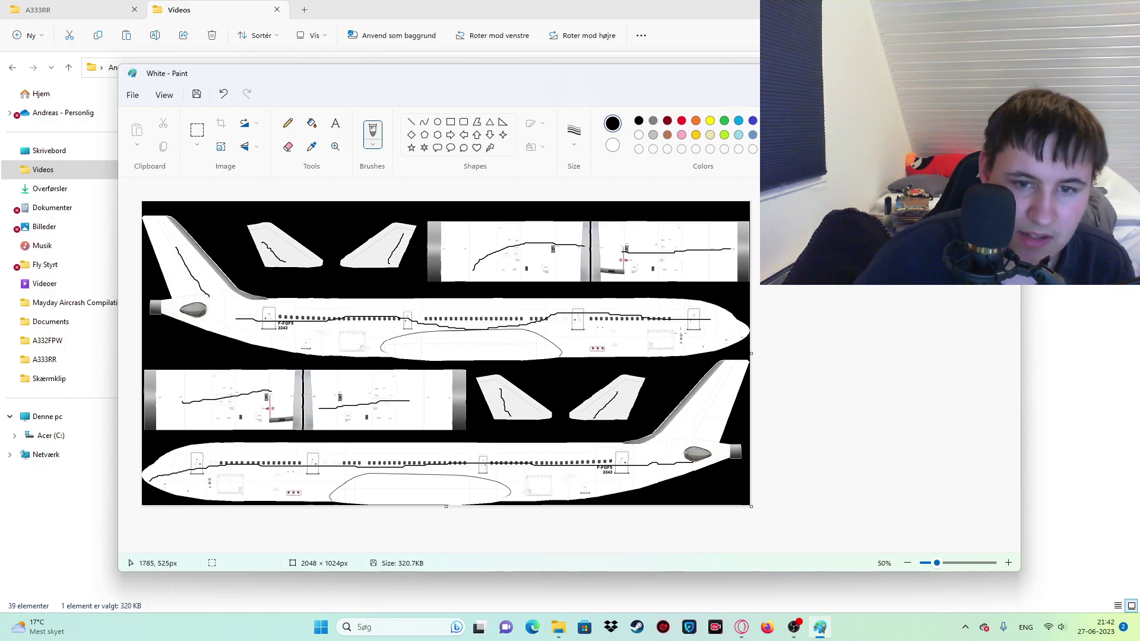
# Step: Save the marked White texture in Paint and check the saved image in the photo viewer
pyautogui.click(133, 95)
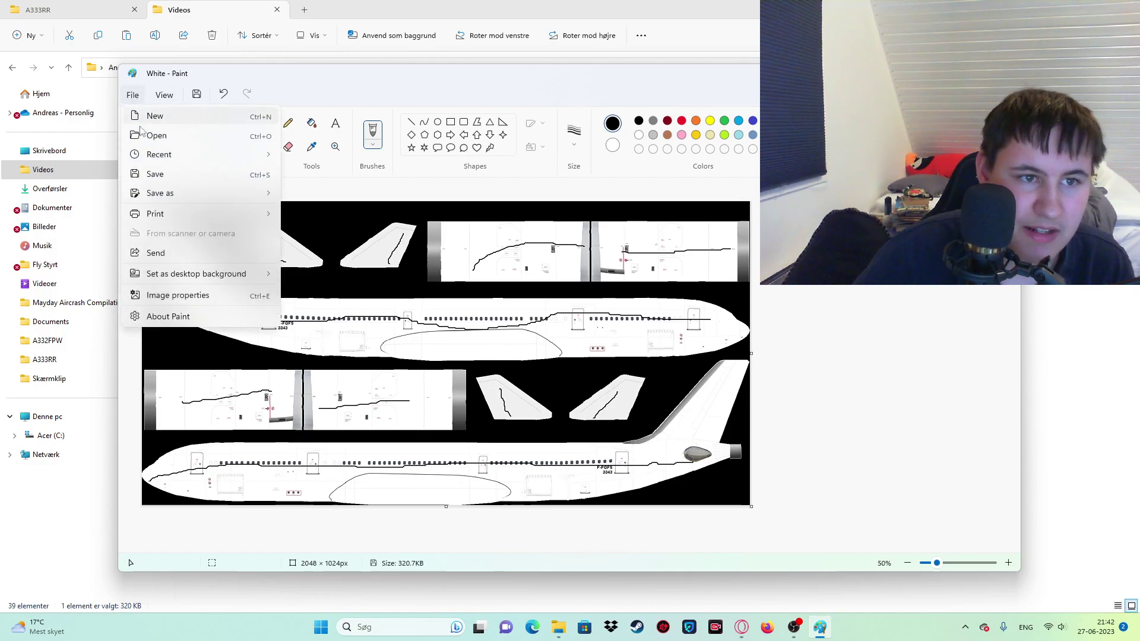
pyautogui.click(149, 172)
pyautogui.click(1007, 73)
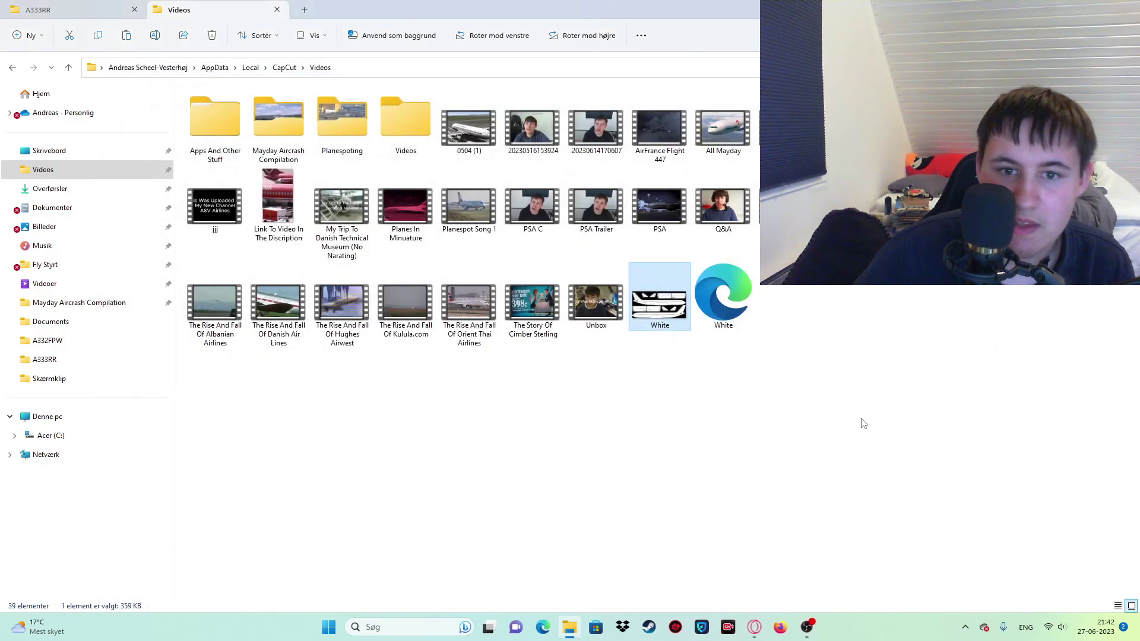
pyautogui.press('Return')
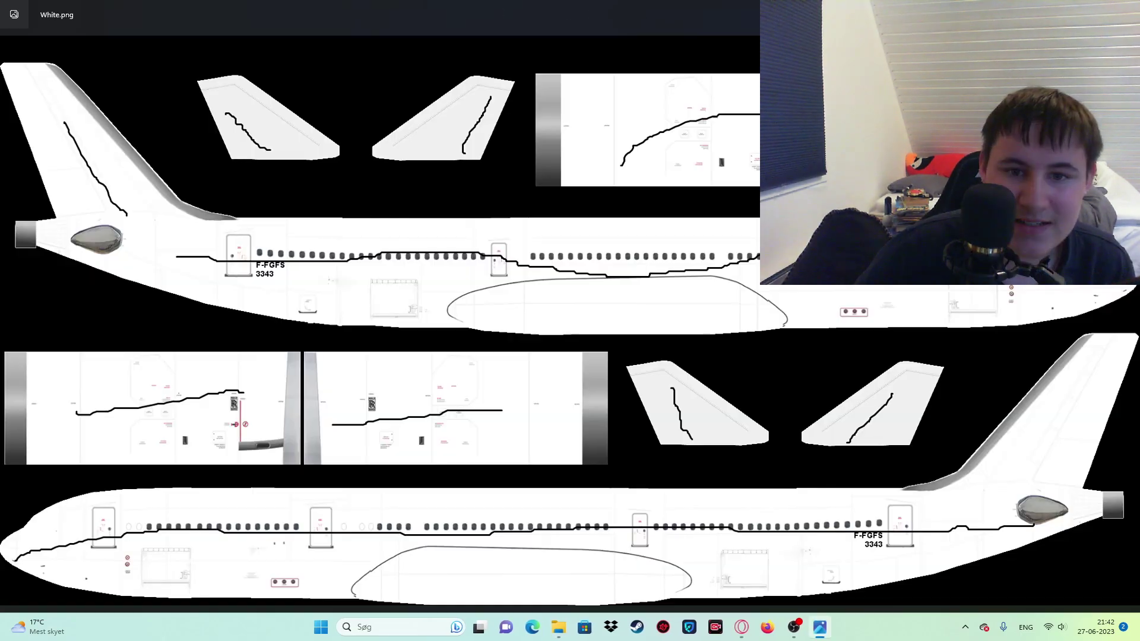
pyautogui.hotkey('alt', 'F4')
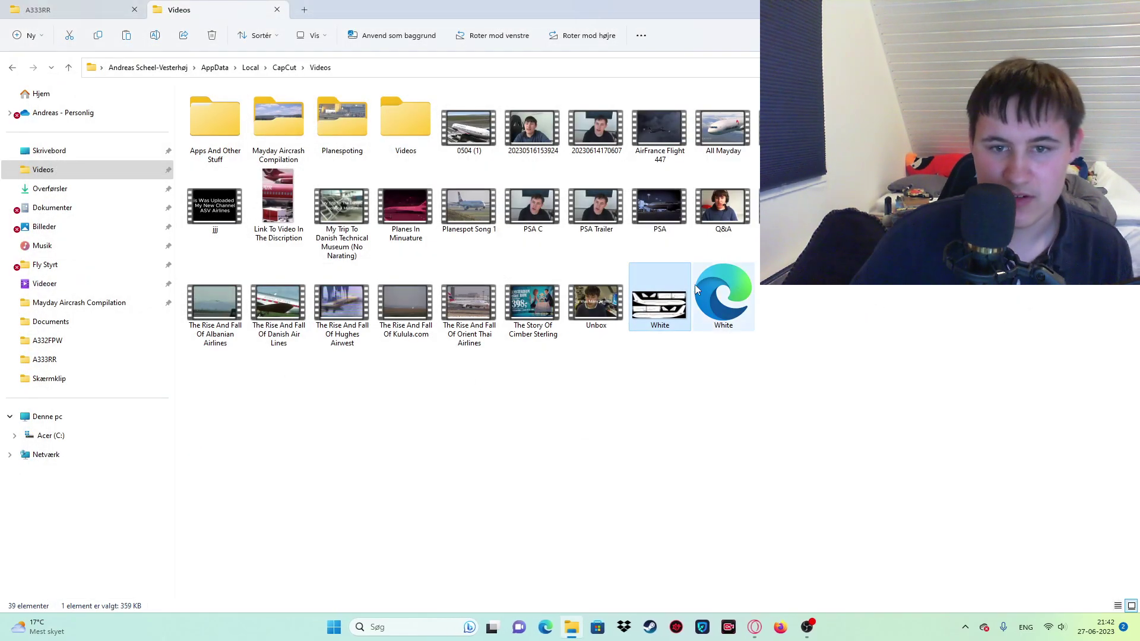
# Step: Rename the White texture image and its matching White XML file in the Videos folder as HON
pyautogui.rightClick(651, 310)
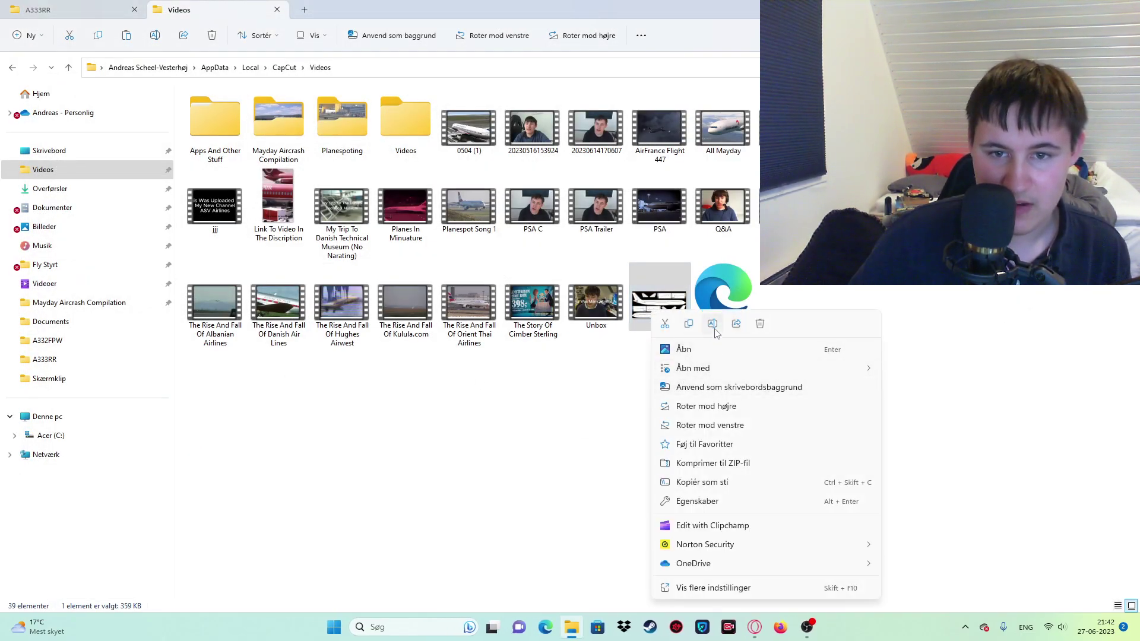
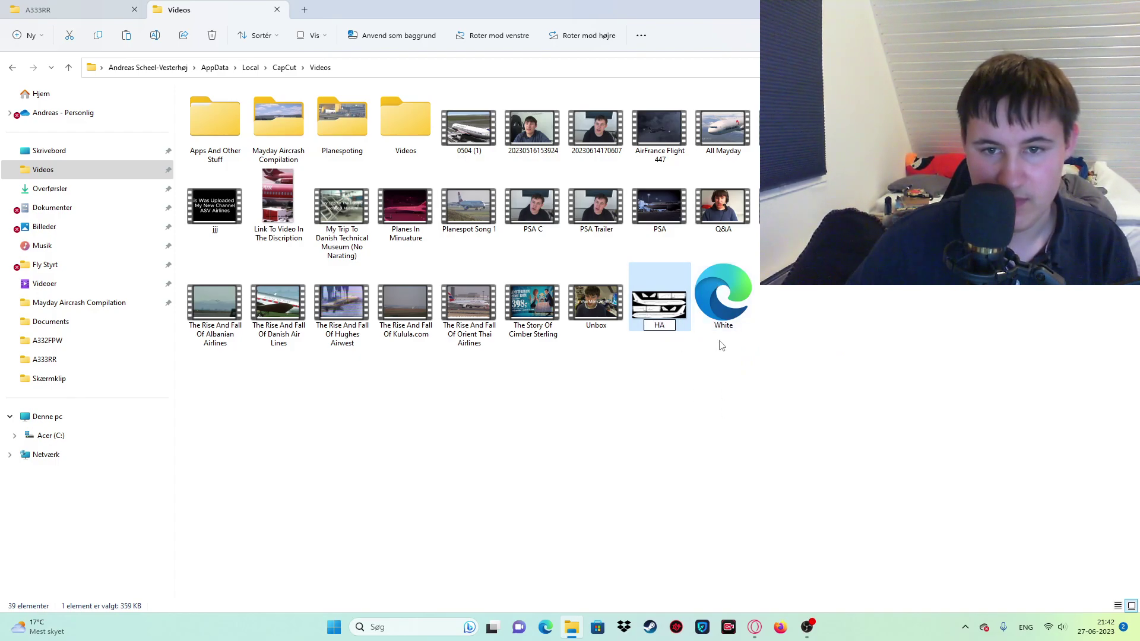
pyautogui.press('Return')
pyautogui.rightClick(715, 300)
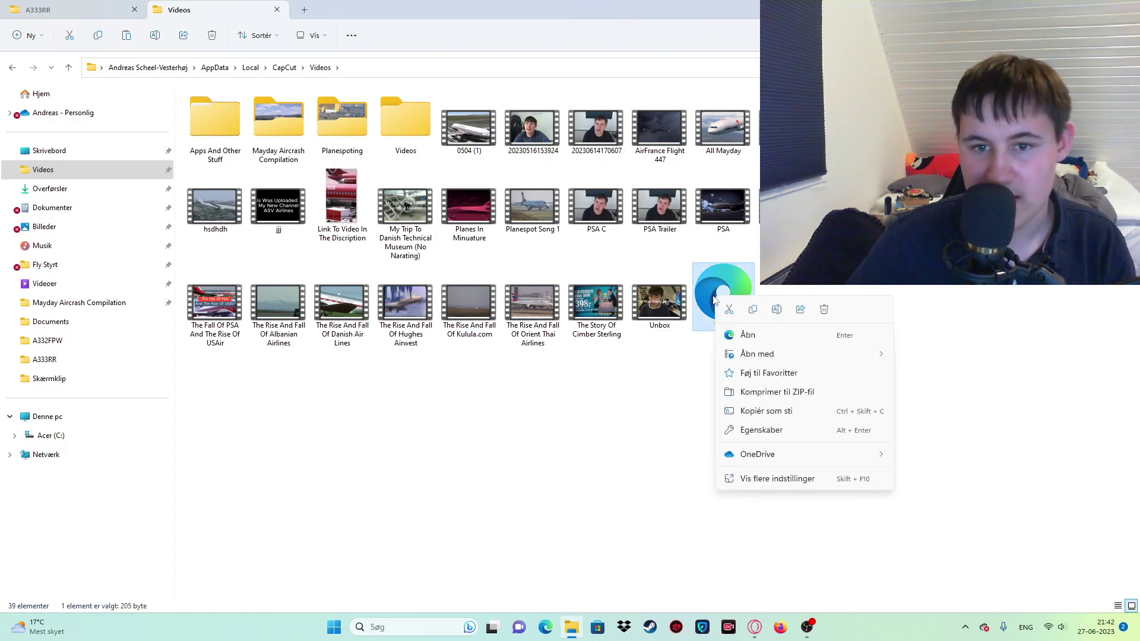
pyautogui.rightClick(695, 148)
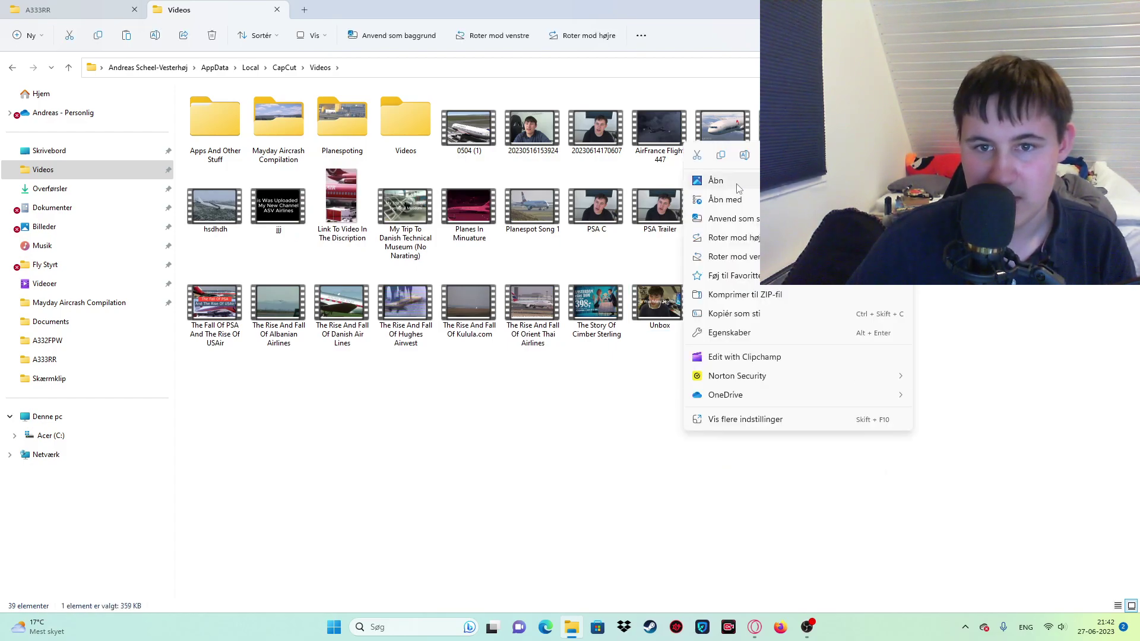
pyautogui.press('Escape')
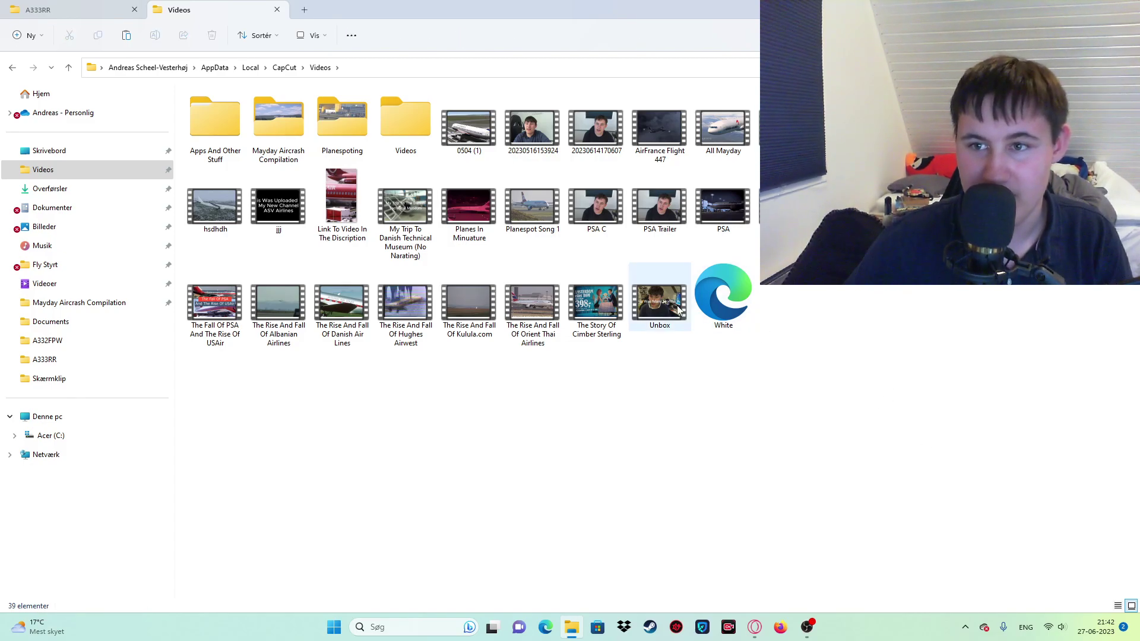
pyautogui.rightClick(721, 308)
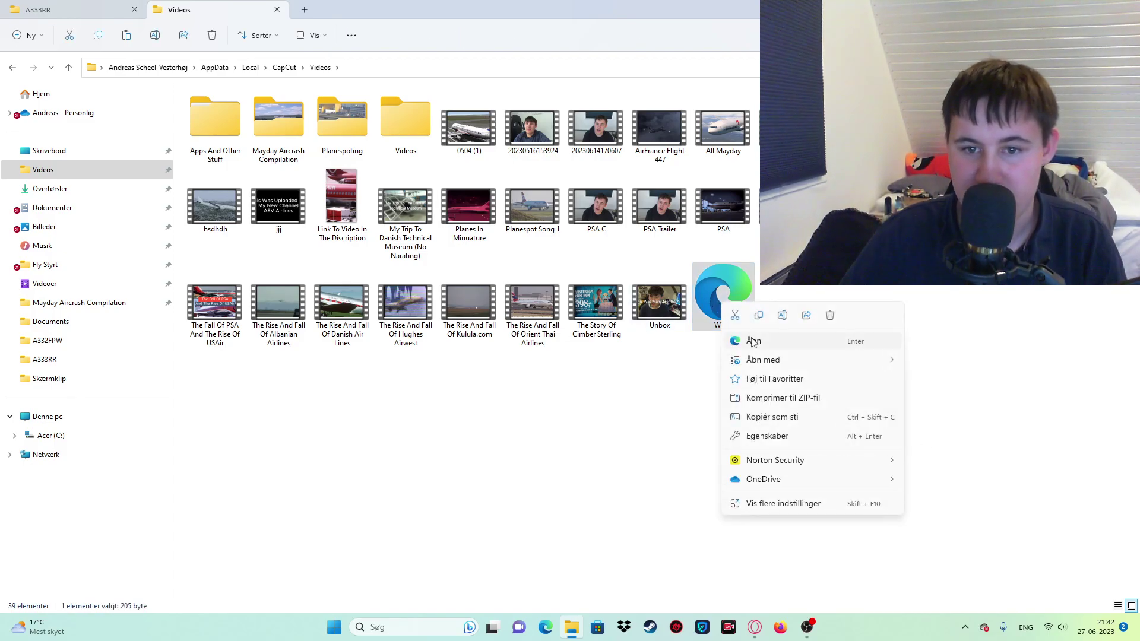
pyautogui.click(783, 315)
pyautogui.write('HON')
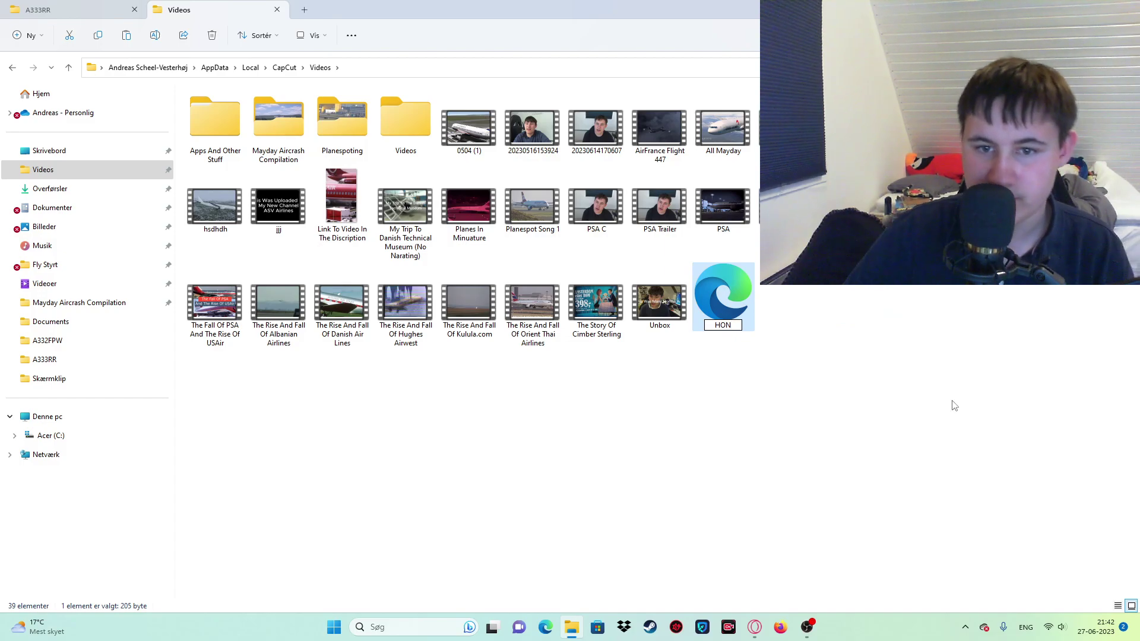
pyautogui.press('Return')
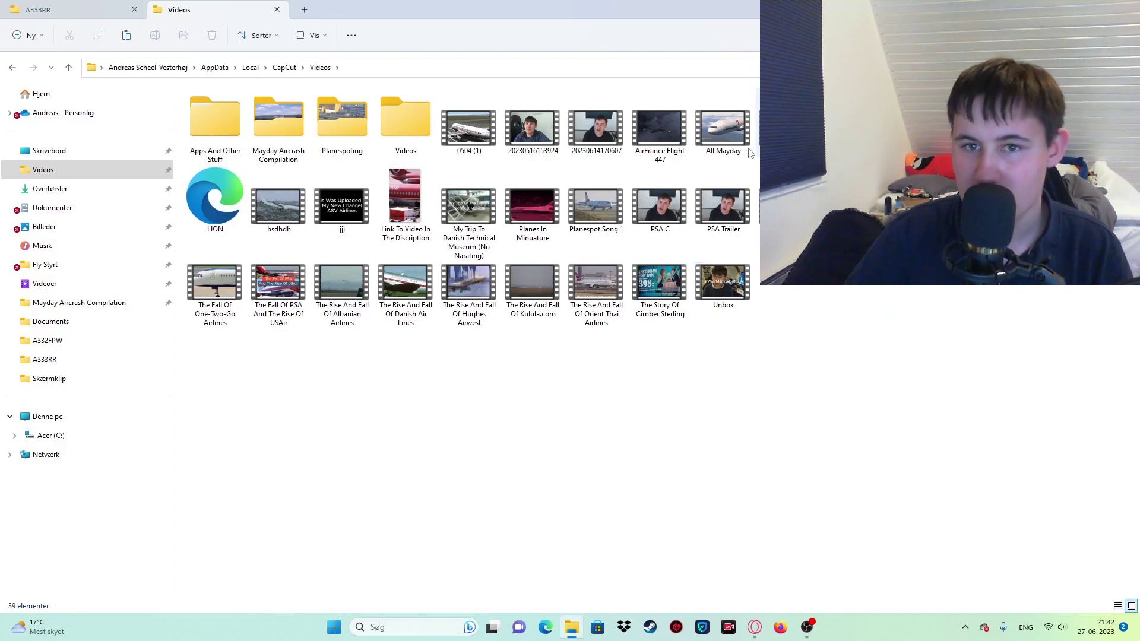
# Step: Open the HON XML file in Notepad and set the livery name to HON and the texture path to Liveries/A333RR/HON.png
pyautogui.rightClick(212, 207)
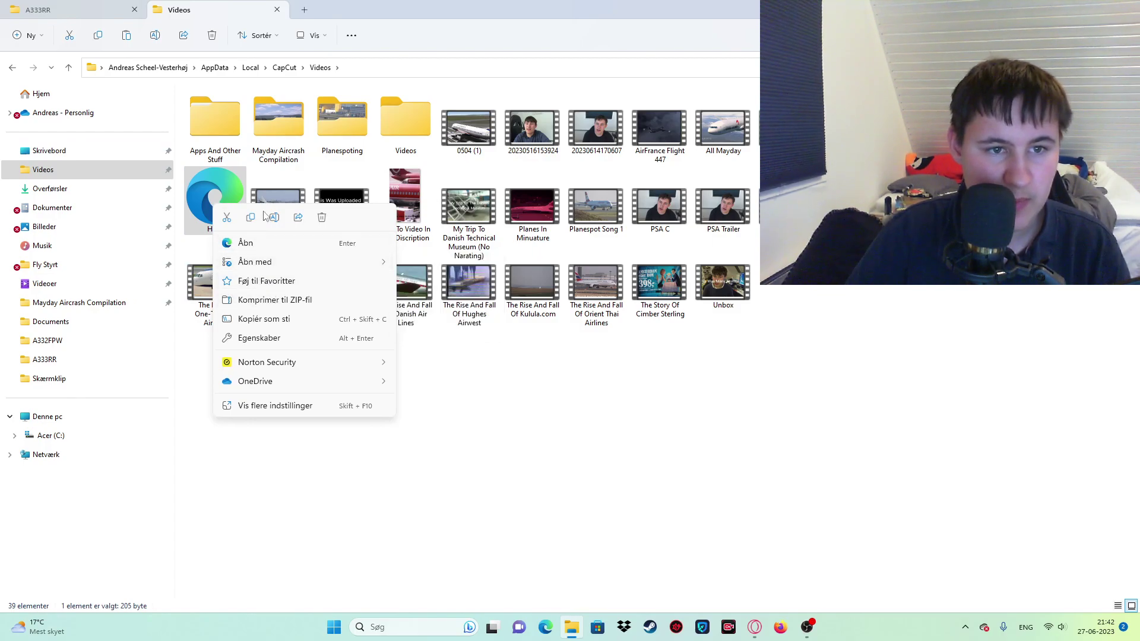
pyautogui.click(421, 285)
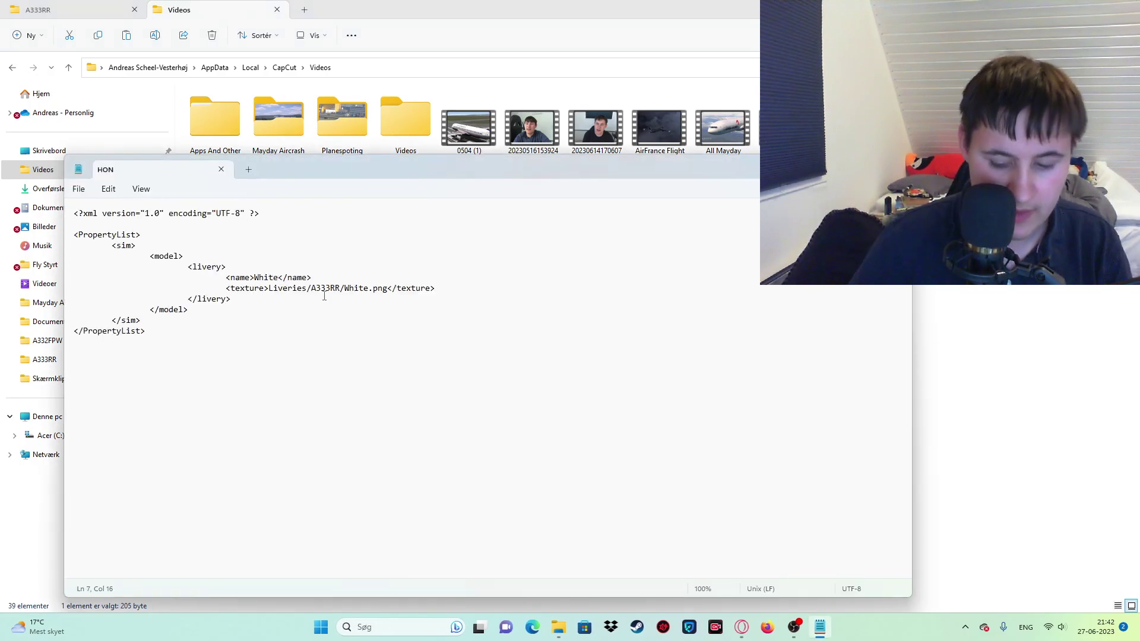
pyautogui.press('BackSpace')
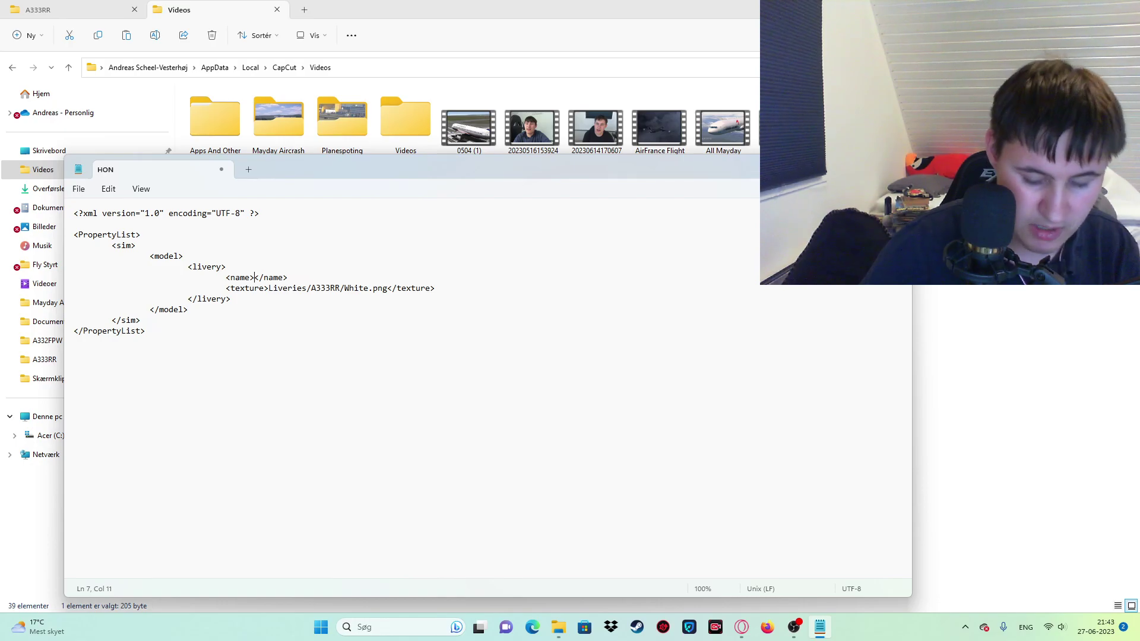
pyautogui.write('HON')
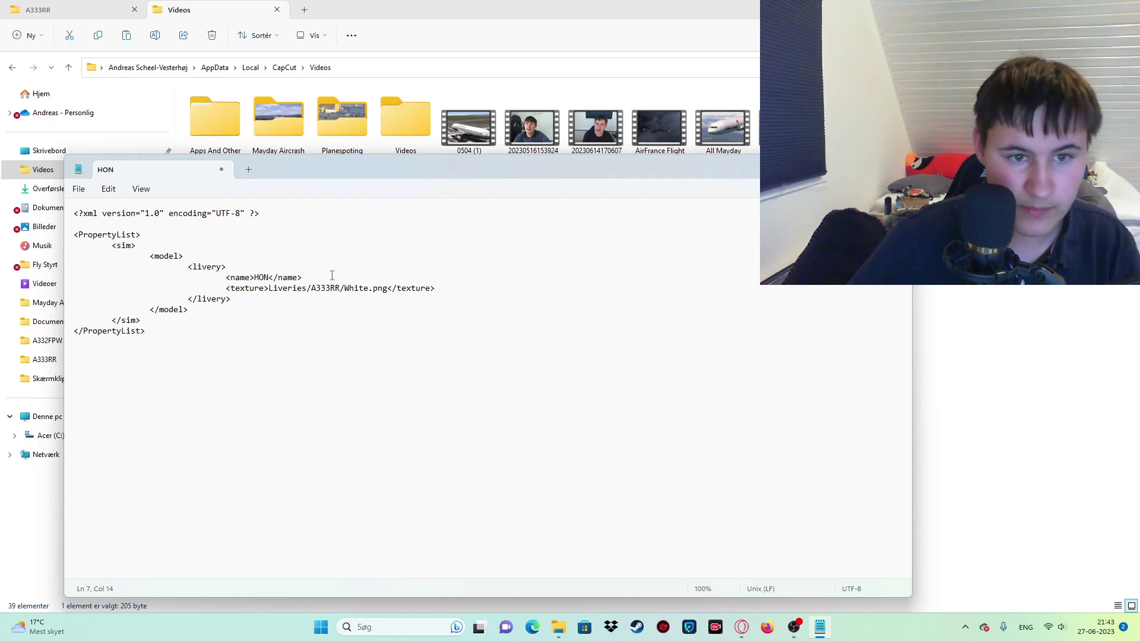
pyautogui.press('BackSpace')
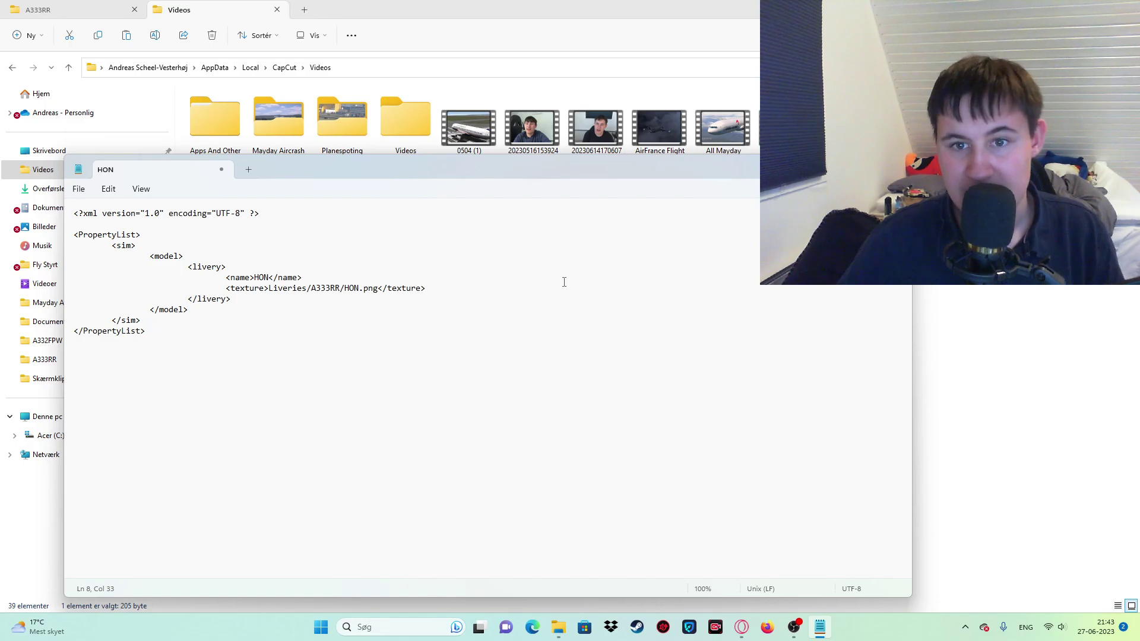
# Step: Save the edited HON XML file and close it
pyautogui.click(80, 190)
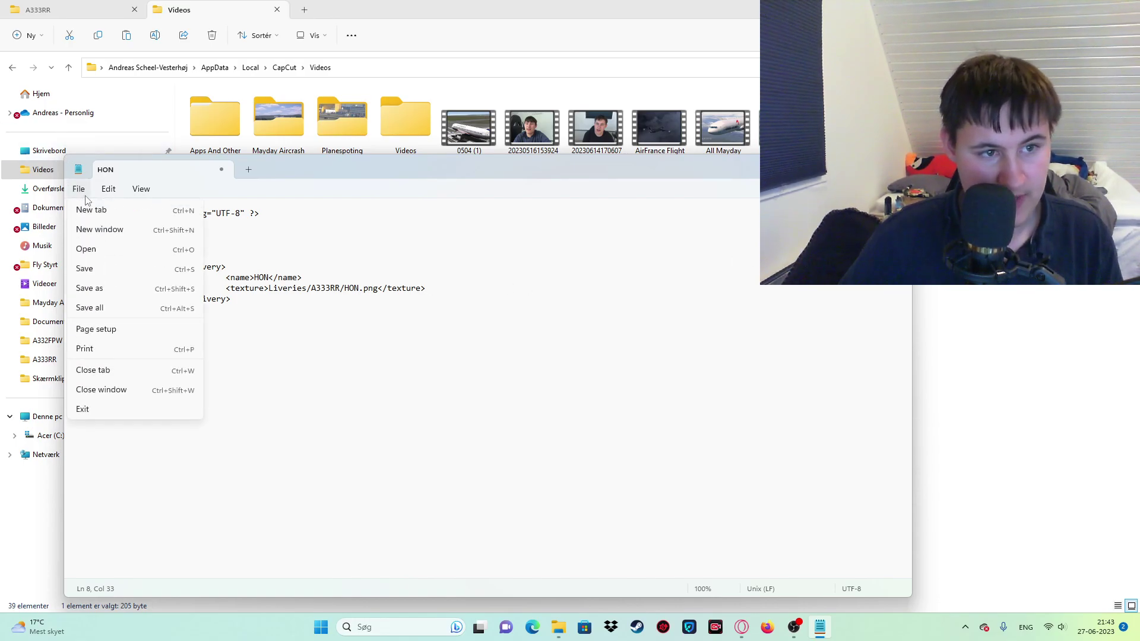
pyautogui.click(85, 270)
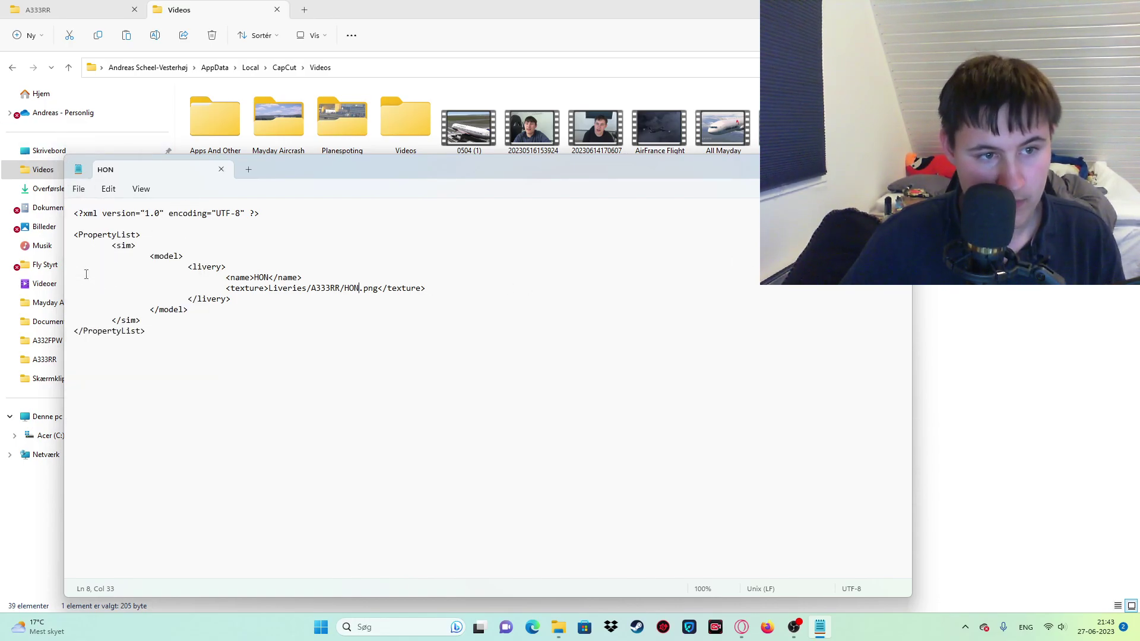
pyautogui.click(221, 169)
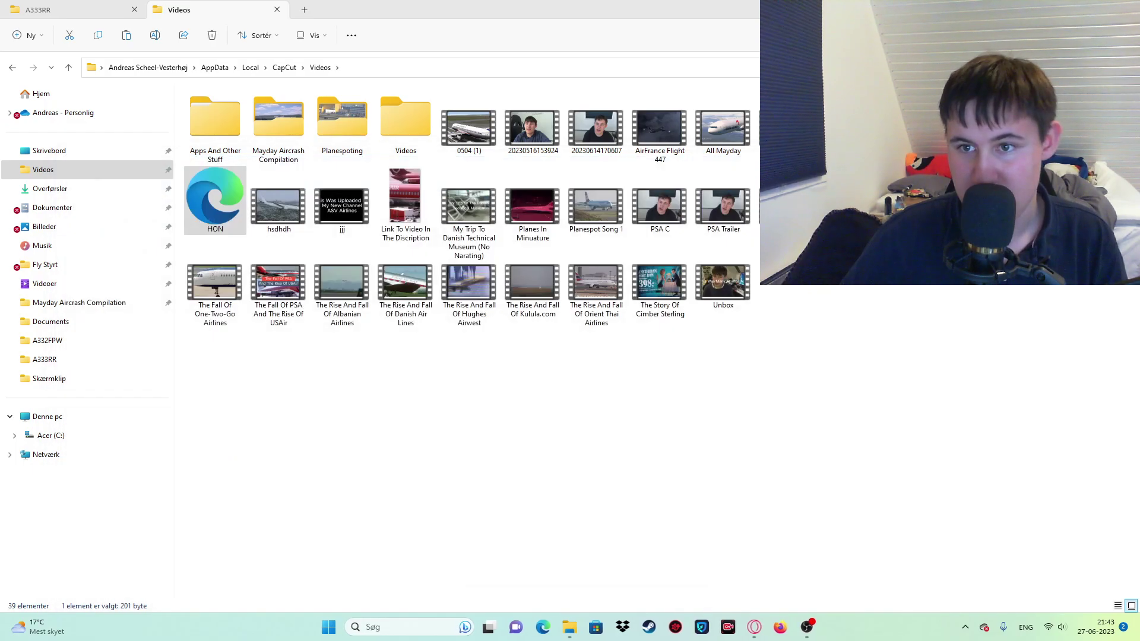
# Step: Open HON.xml in Edge, check its livery name and texture path entries, and return to the Videos folder
pyautogui.rightClick(215, 200)
pyautogui.doubleClick(205, 197)
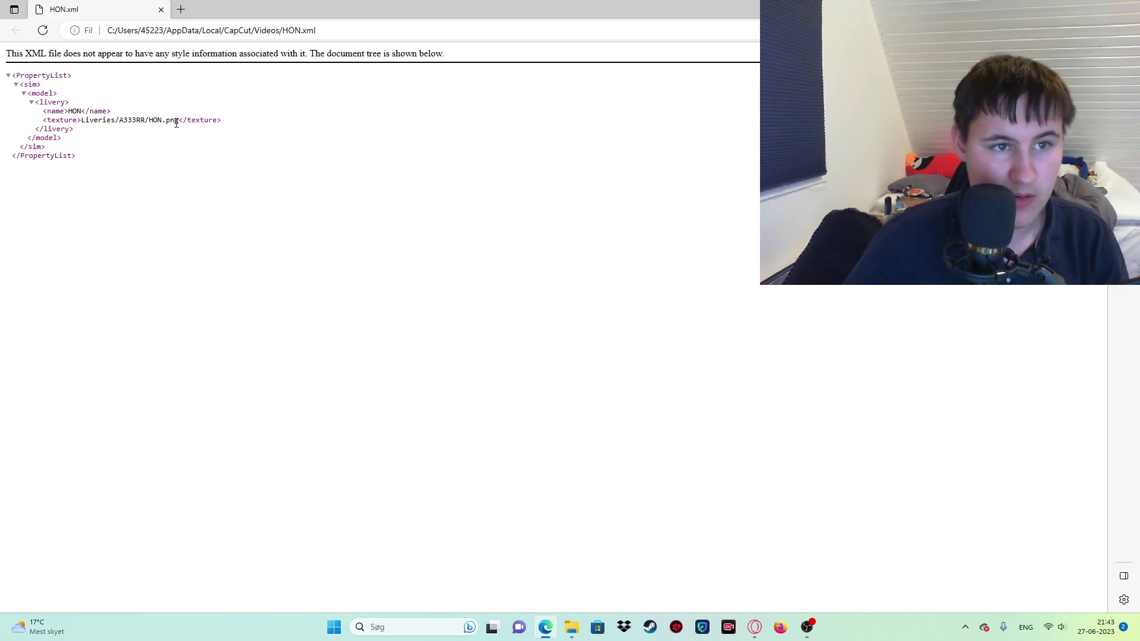
pyautogui.moveTo(153, 131); pyautogui.dragTo(43, 120)
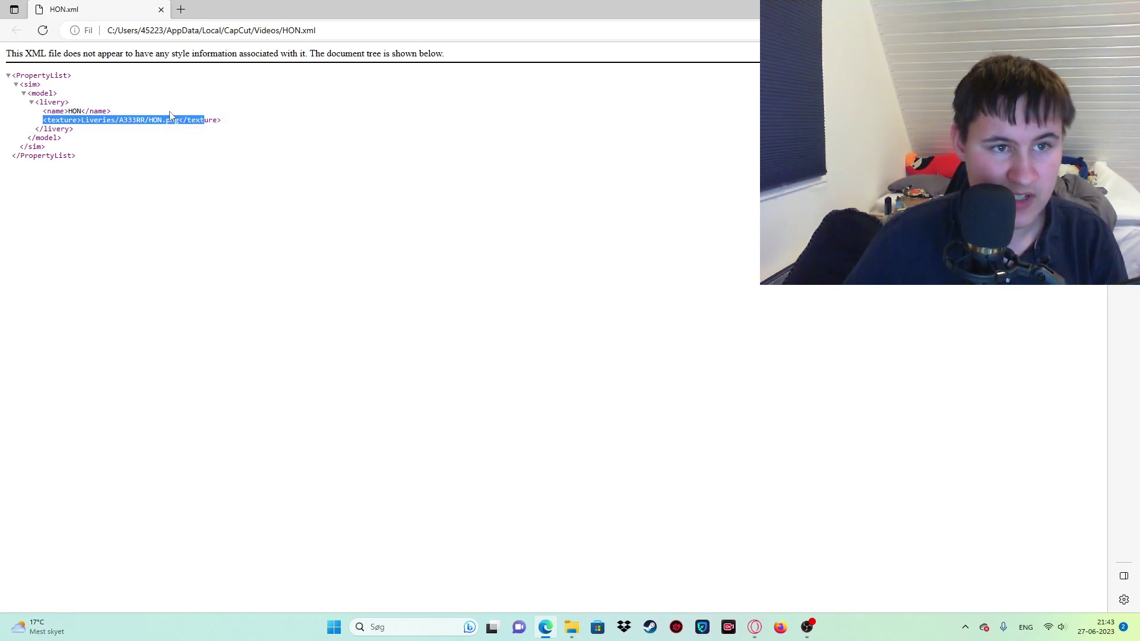
pyautogui.click(193, 121)
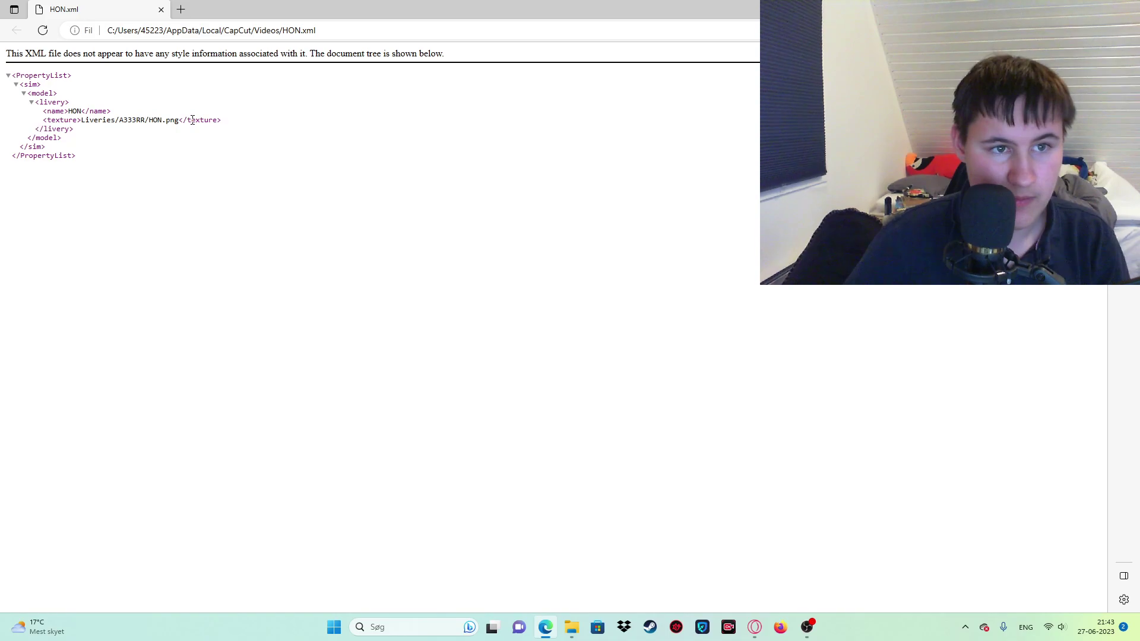
pyautogui.moveTo(226, 123); pyautogui.dragTo(137, 123)
pyautogui.click(231, 131)
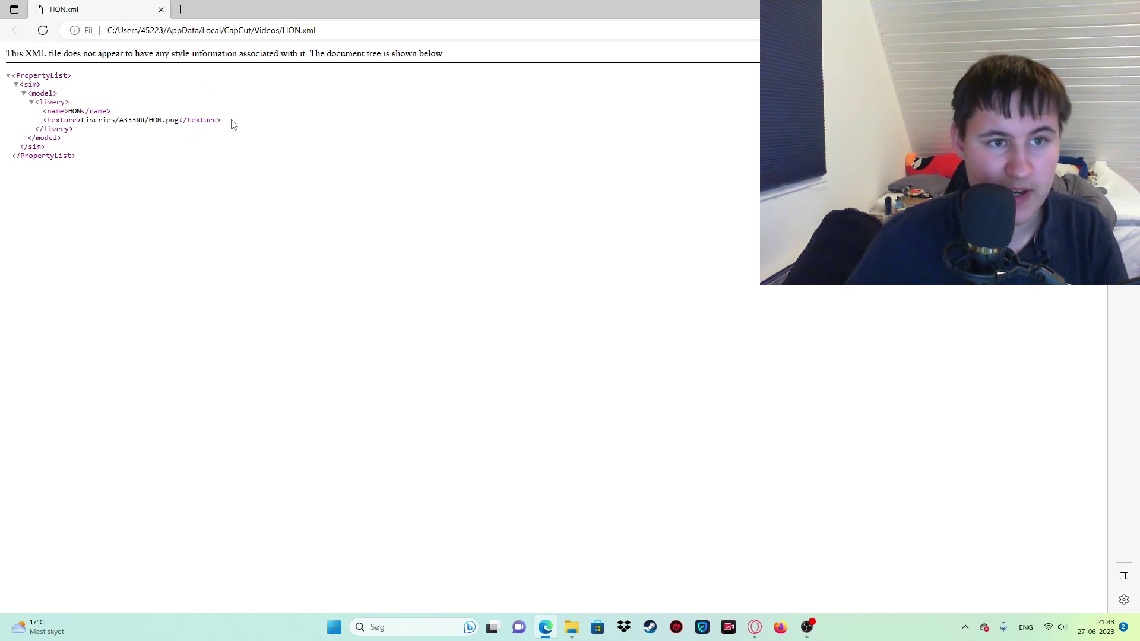
pyautogui.click(7, 77)
pyautogui.click(7, 77)
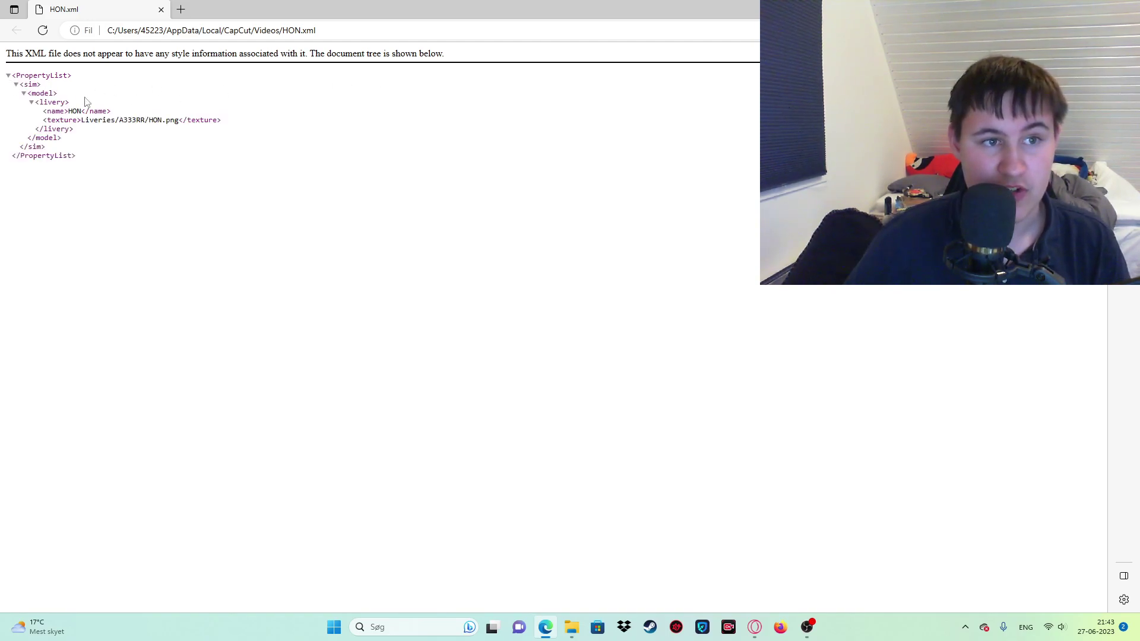
pyautogui.hotkey('alt', 'Tab')
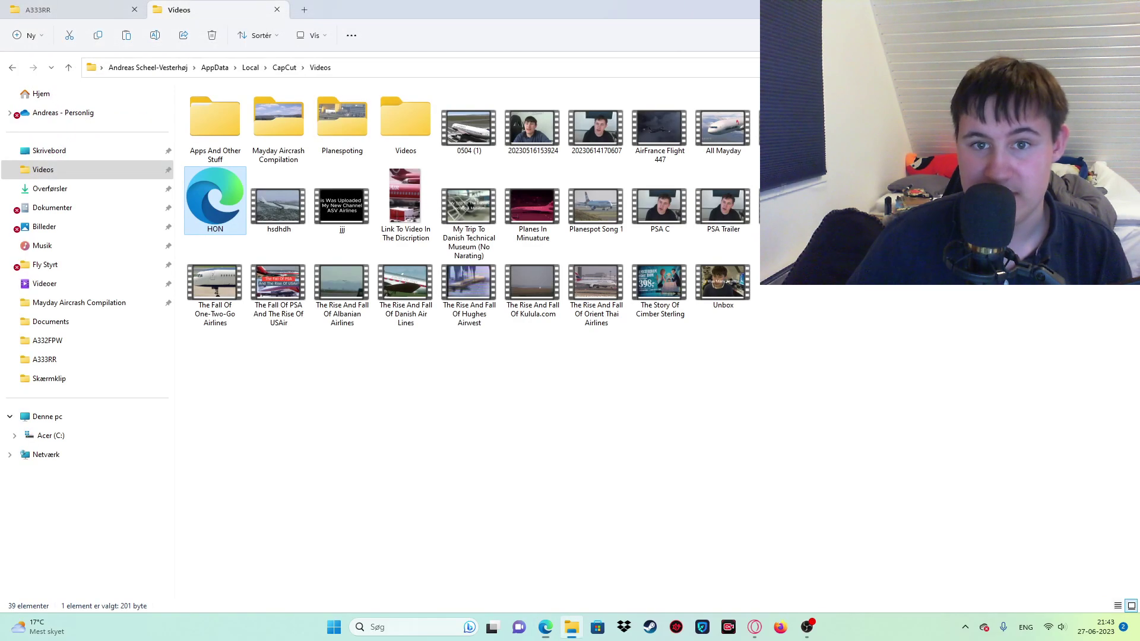
# Step: Move the 0504 (1) video into the Videos subfolder
pyautogui.click(659, 250)
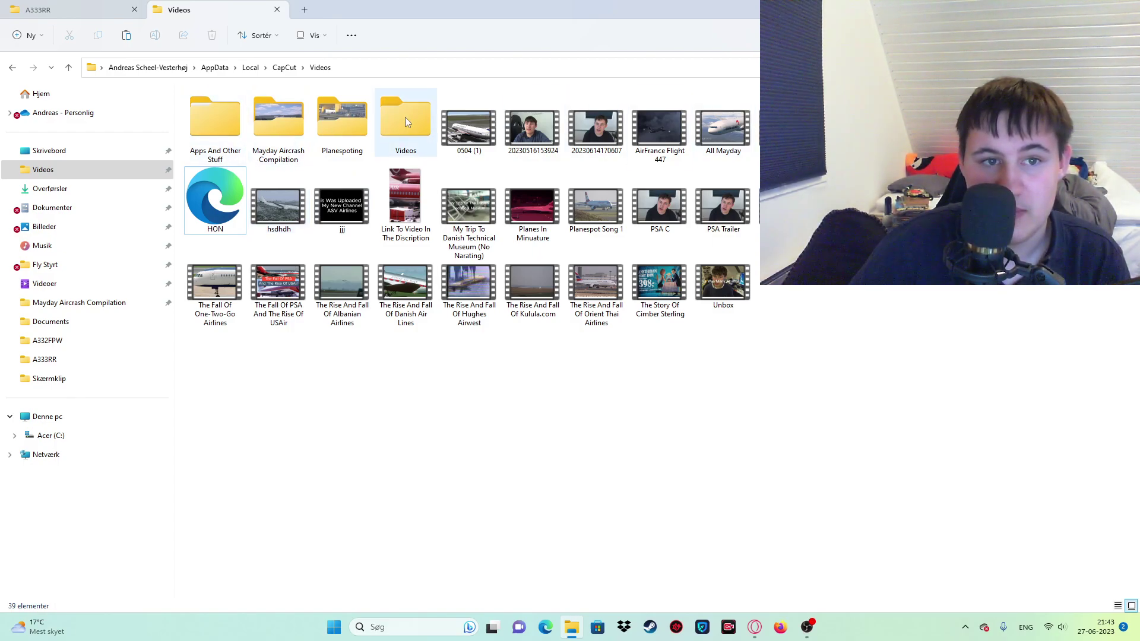
pyautogui.click(469, 124)
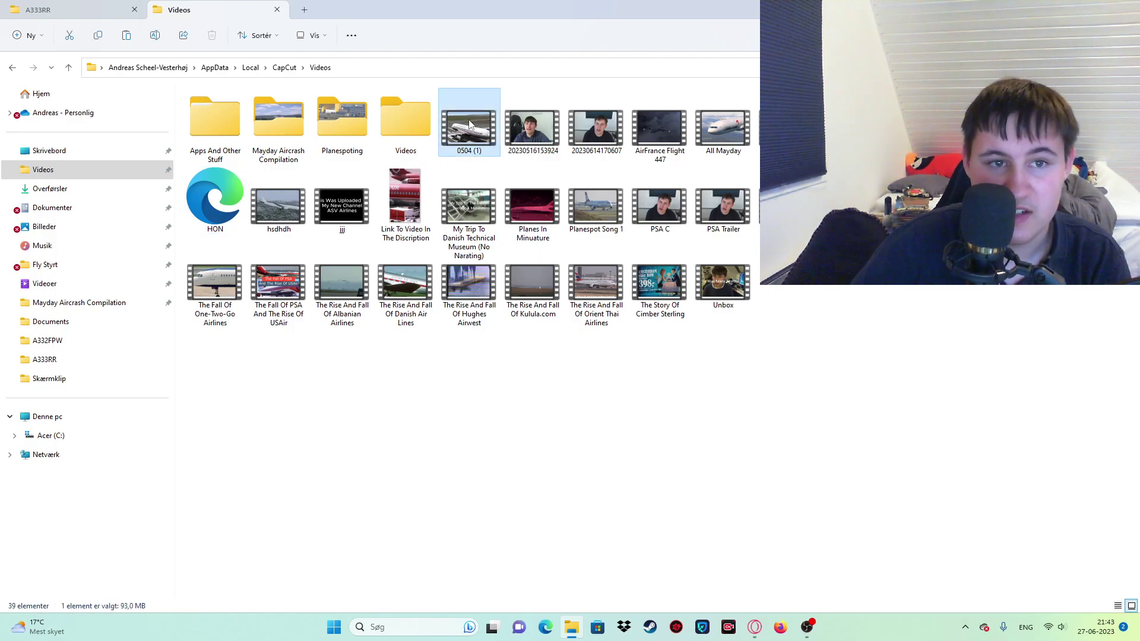
pyautogui.moveTo(469, 124); pyautogui.dragTo(403, 144)
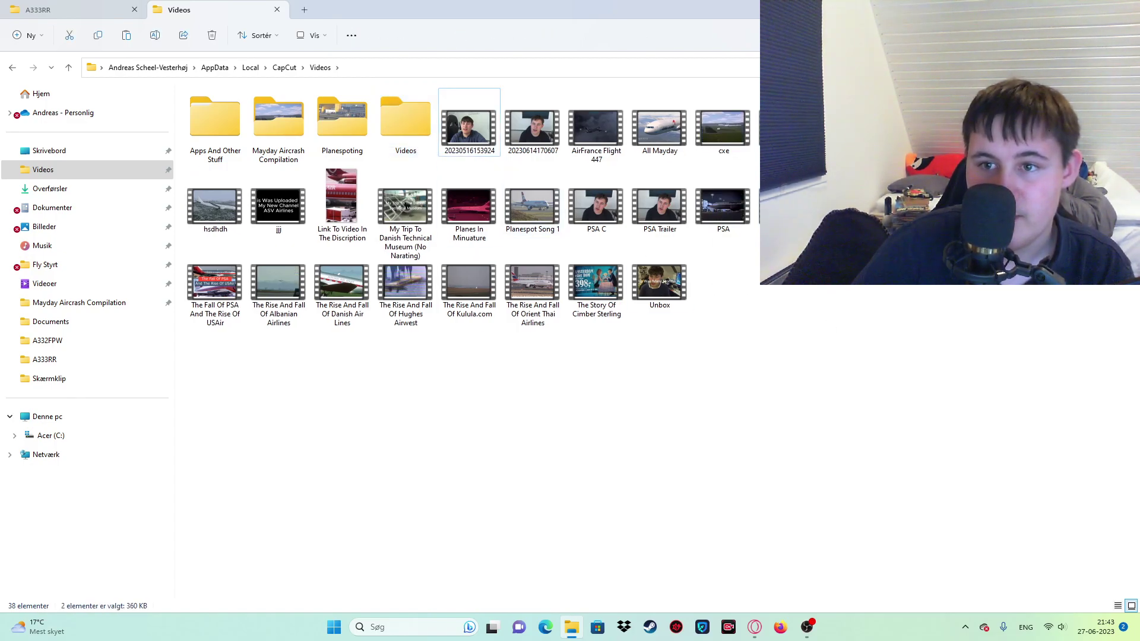
# Step: Move the two HON livery files from Videos into FlightGear's A333RR liveries folder, granting administrator permission for the move
pyautogui.moveTo(258, 65); pyautogui.dragTo(524, 253)
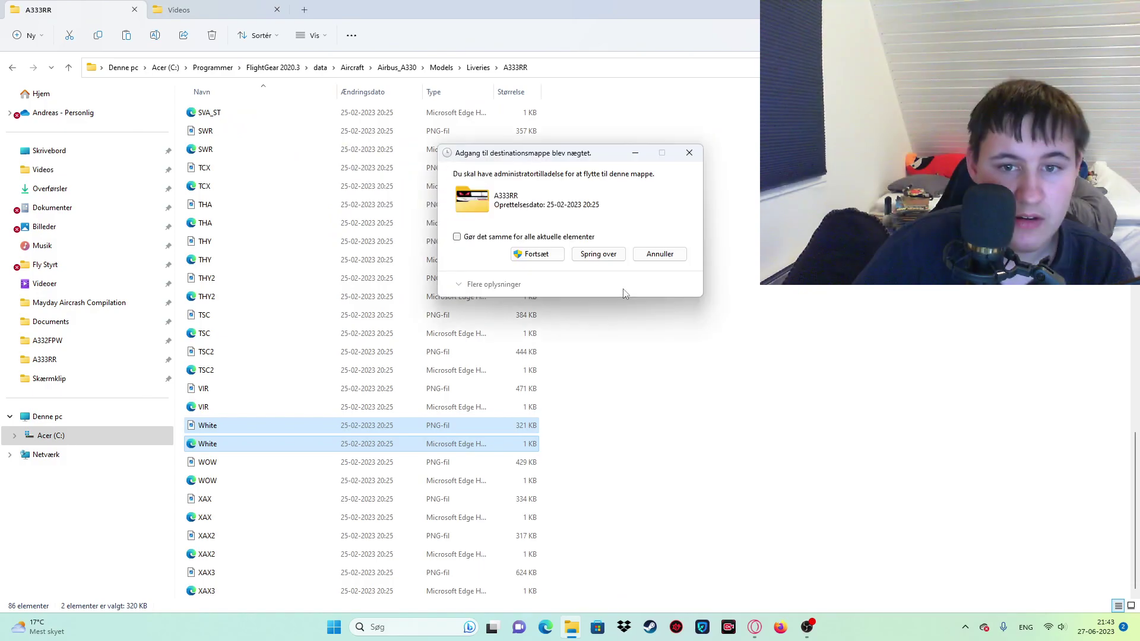
pyautogui.click(524, 254)
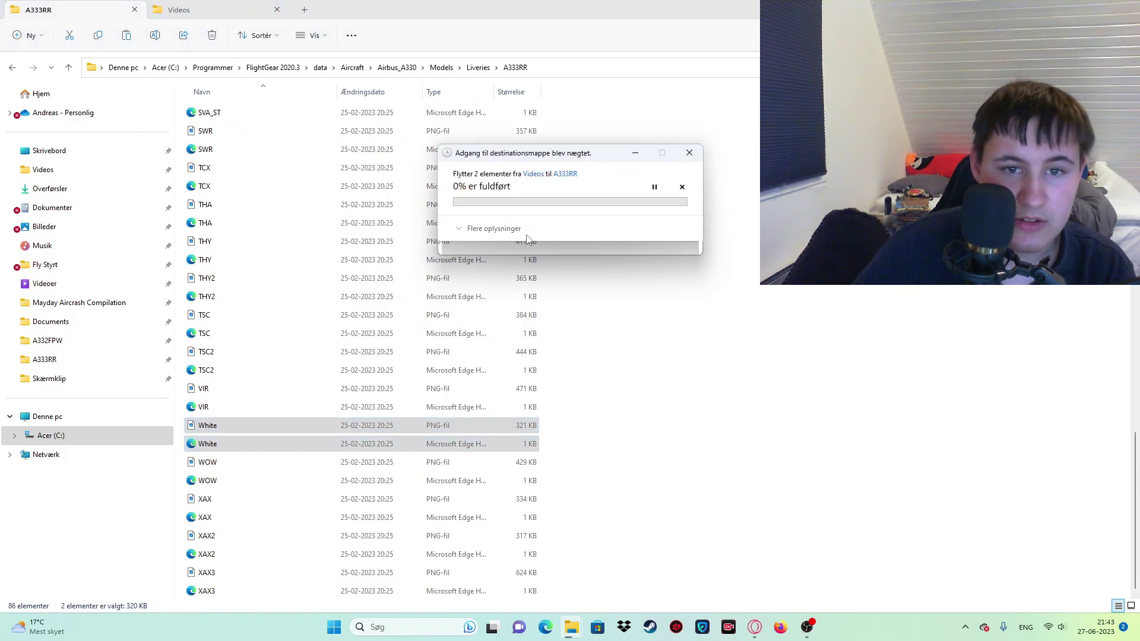
pyautogui.click(531, 255)
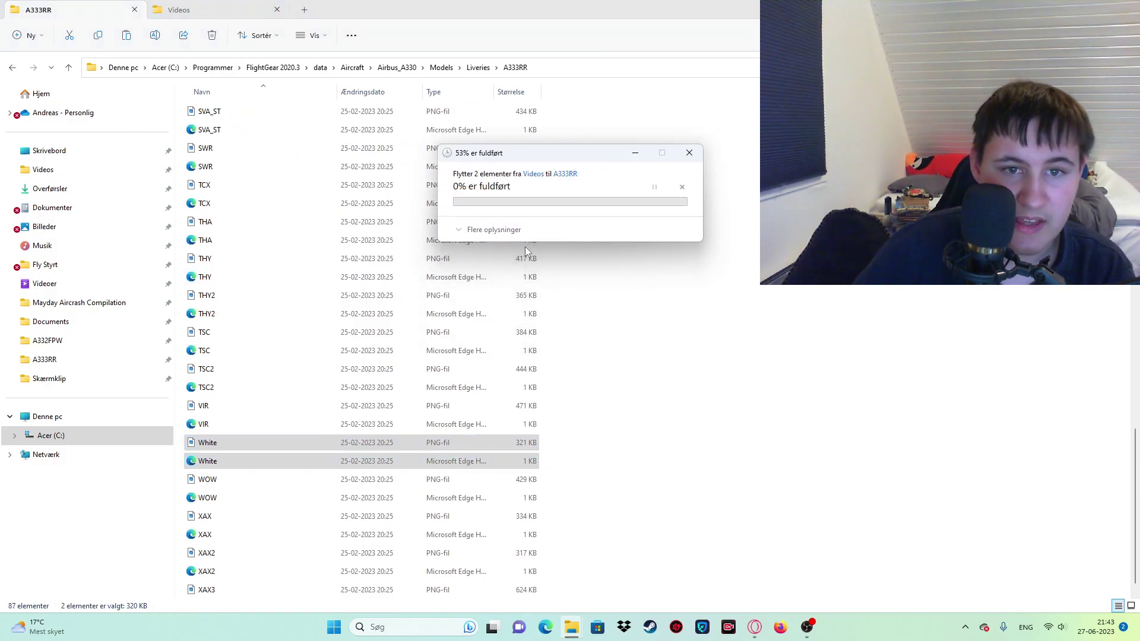
# Step: Move the 0504 (1) video from the Videos subfolder back to the parent Videos folder and close both Videos tabs
pyautogui.click(268, 10)
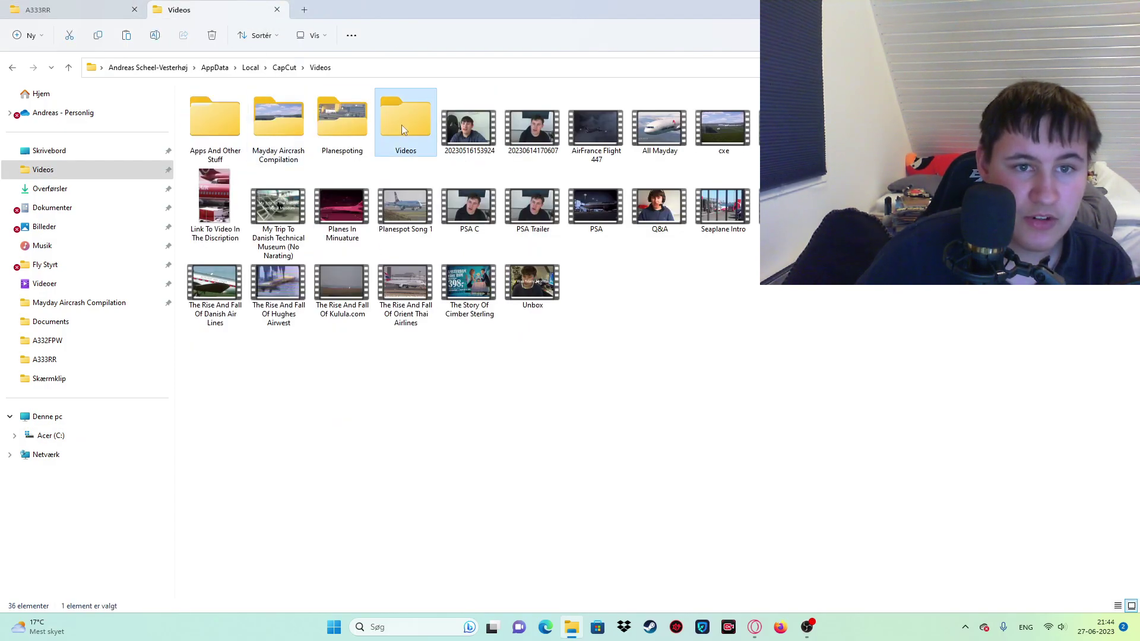
pyautogui.doubleClick(401, 125)
pyautogui.click(303, 11)
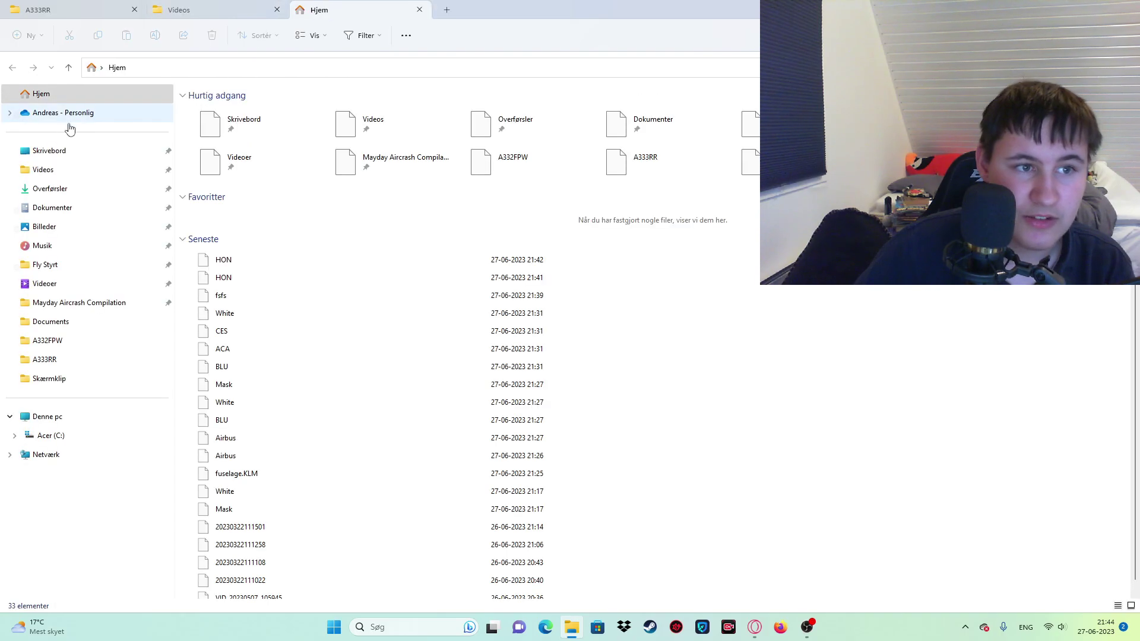
pyautogui.click(44, 170)
pyautogui.click(217, 11)
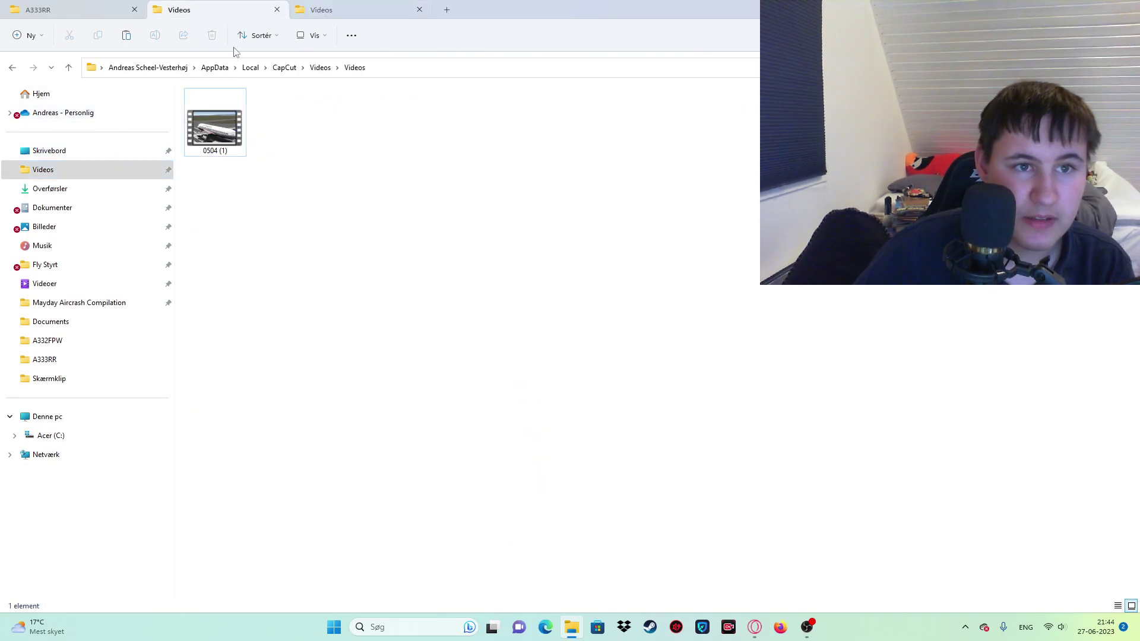
pyautogui.click(211, 121)
pyautogui.moveTo(211, 122); pyautogui.dragTo(342, 15)
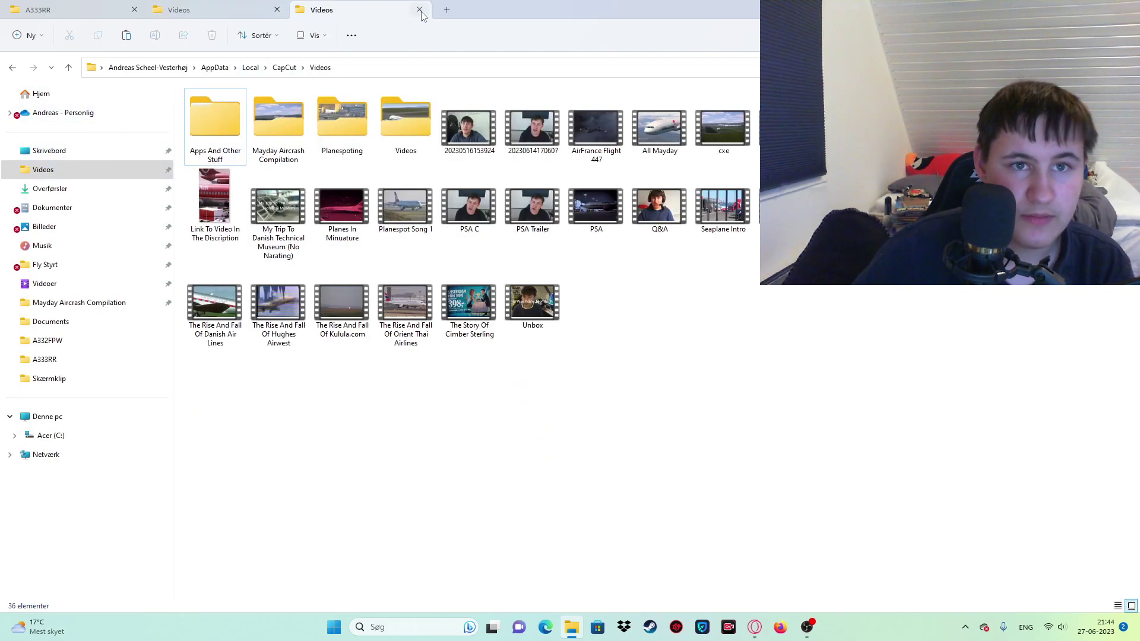
pyautogui.click(214, 10)
pyautogui.moveTo(199, 119); pyautogui.dragTo(596, 315)
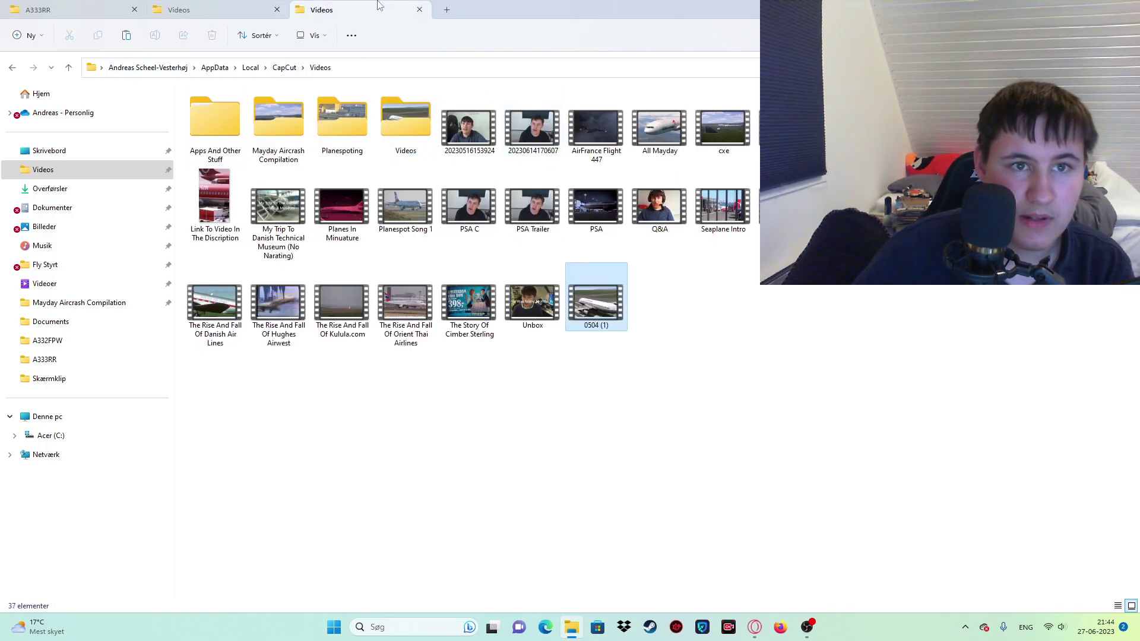
pyautogui.click(250, 12)
pyautogui.click(277, 10)
pyautogui.click(277, 10)
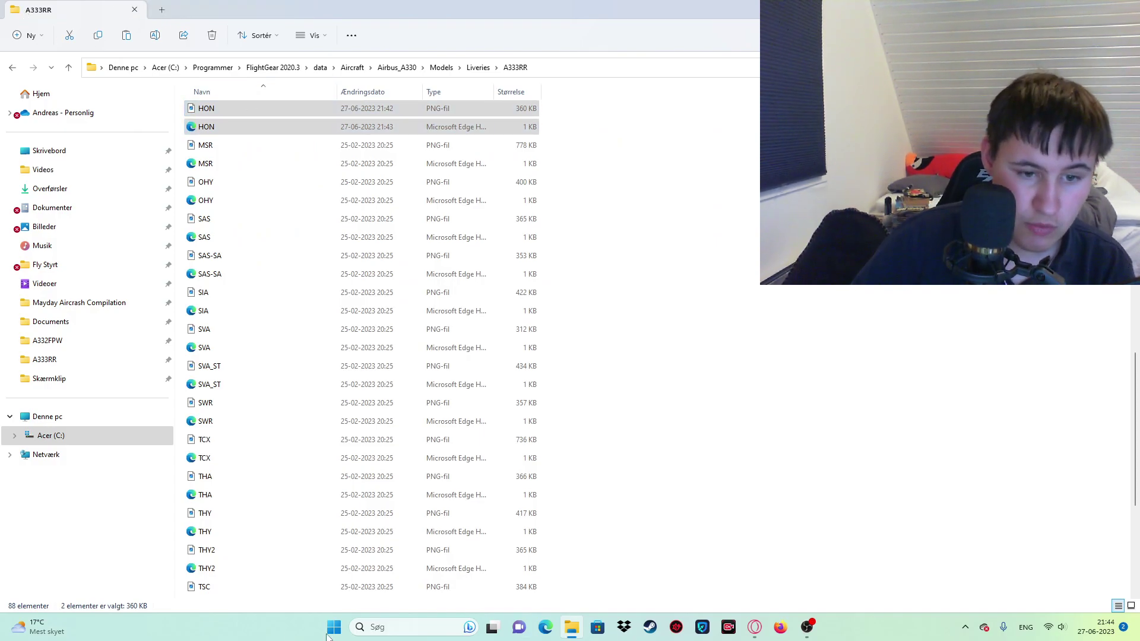
# Step: Browse from the Acer (C:) drive through Programmer and FlightGear 2020.3 to the data folder
pyautogui.click(46, 226)
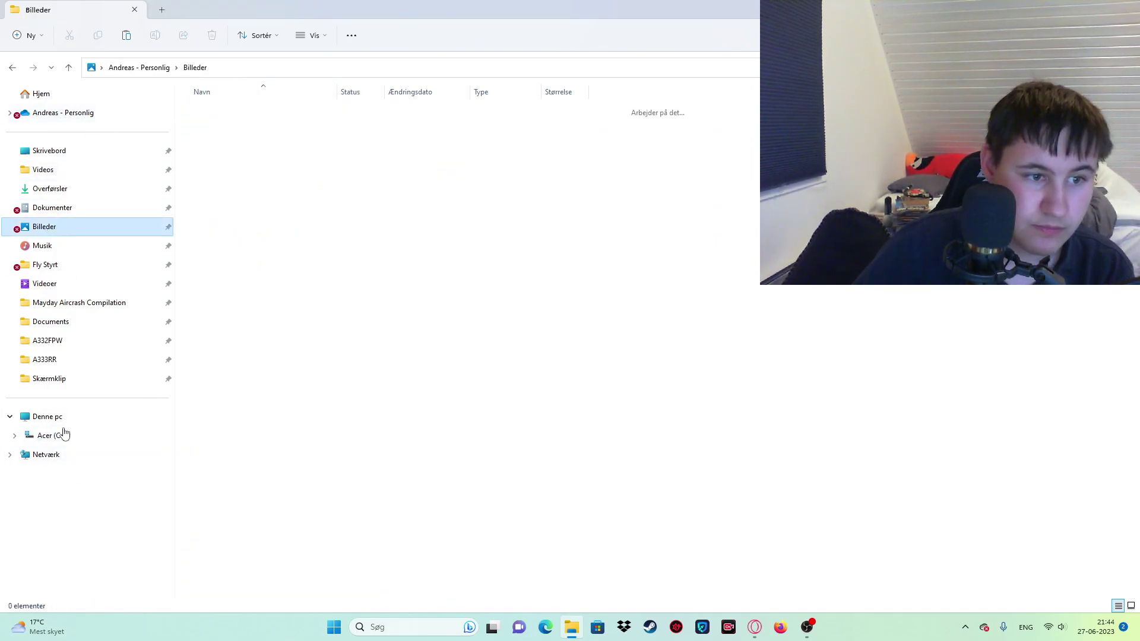
pyautogui.click(47, 417)
pyautogui.click(238, 113)
pyautogui.doubleClick(237, 113)
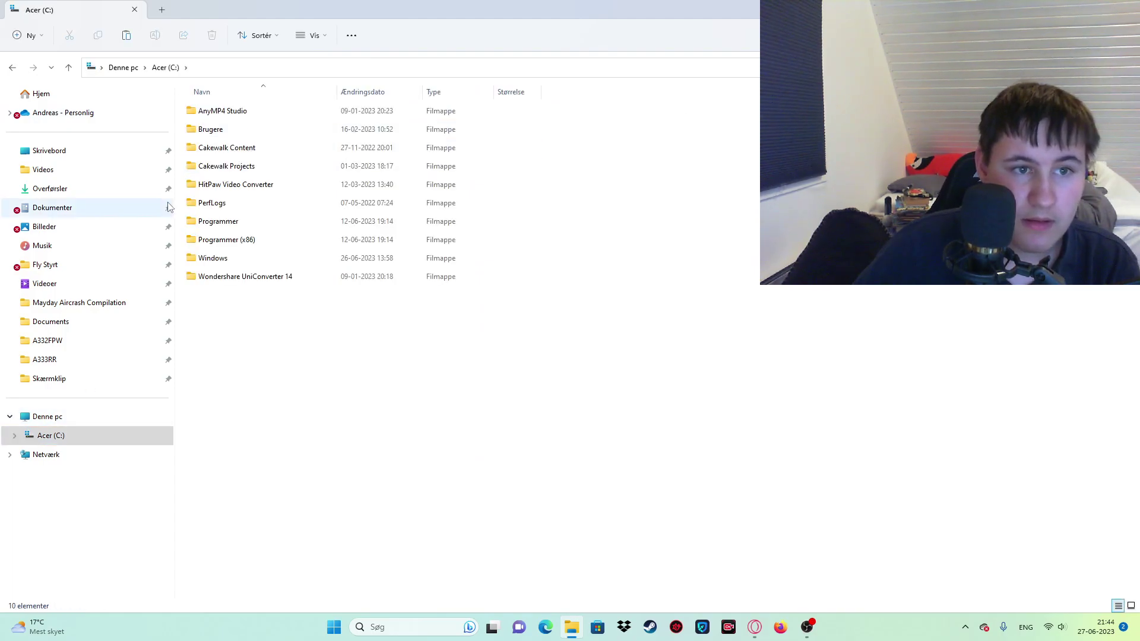
pyautogui.click(208, 221)
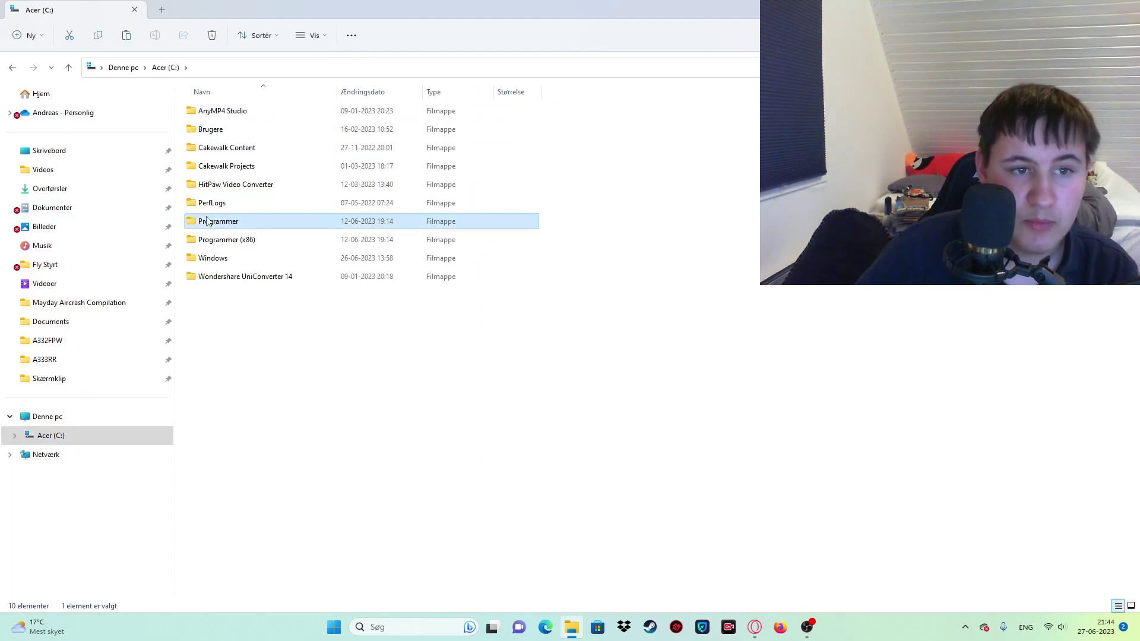
pyautogui.doubleClick(208, 221)
pyautogui.click(236, 350)
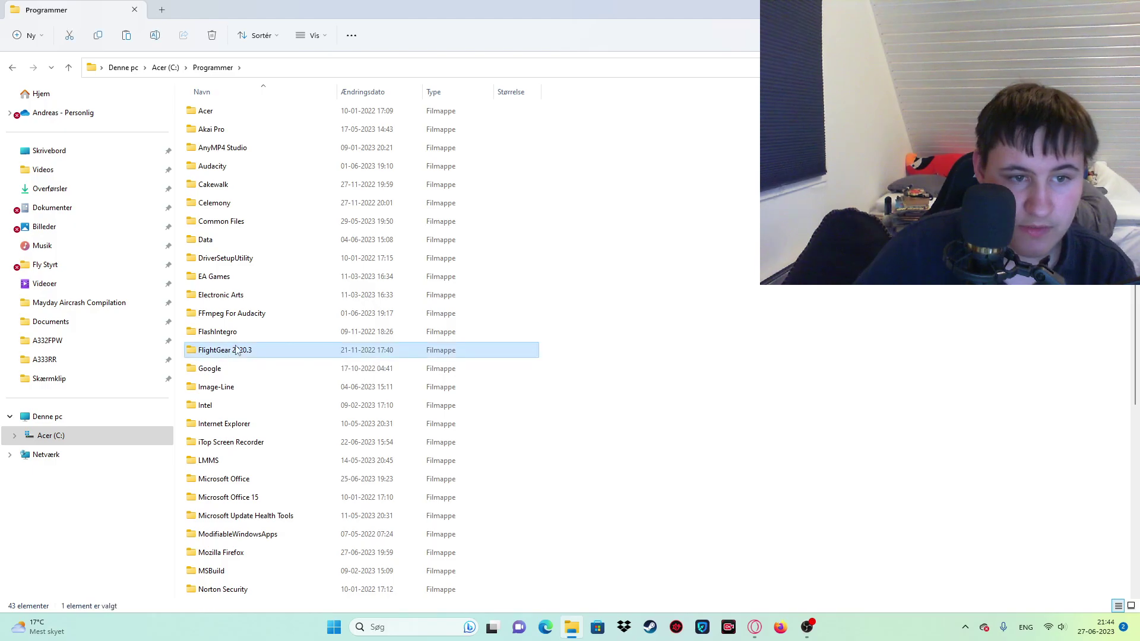
pyautogui.doubleClick(236, 351)
pyautogui.click(219, 129)
pyautogui.doubleClick(220, 129)
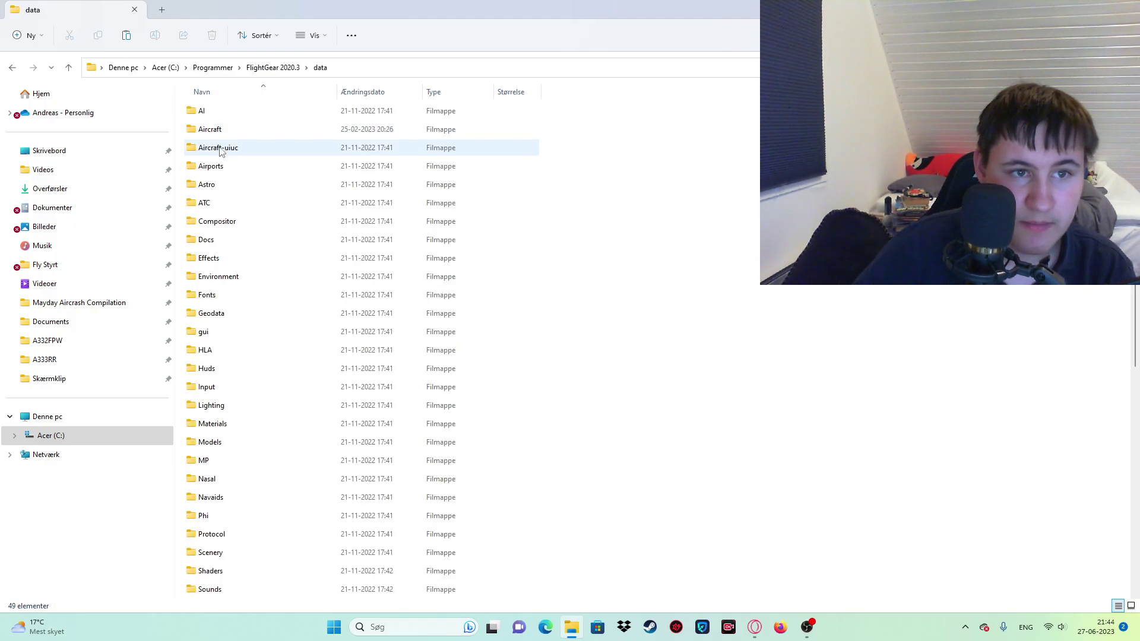
# Step: Follow Aircraft, Airbus_A330, Models and Liveries to the A333RR folder and locate the two HON files
pyautogui.click(214, 129)
pyautogui.doubleClick(214, 129)
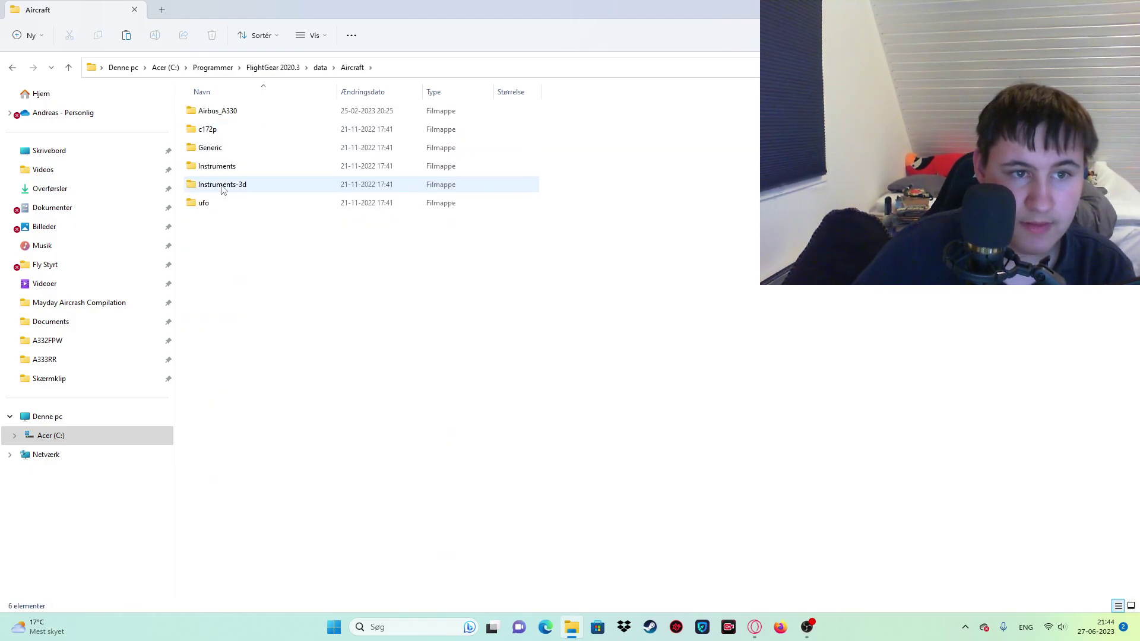
pyautogui.click(211, 111)
pyautogui.doubleClick(211, 111)
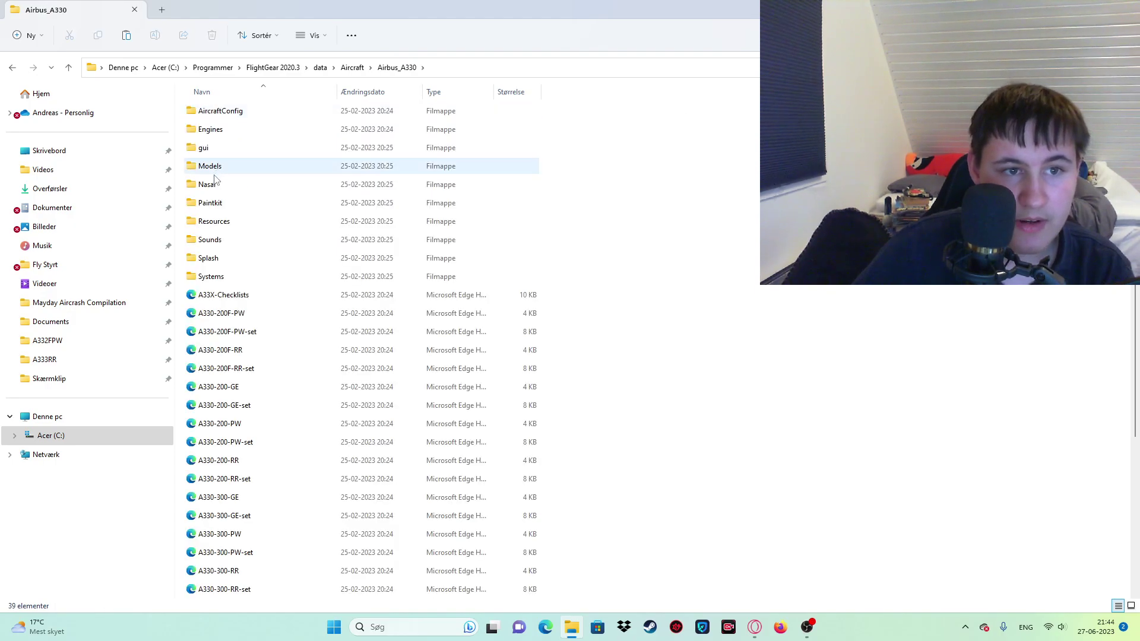
pyautogui.click(211, 167)
pyautogui.doubleClick(211, 166)
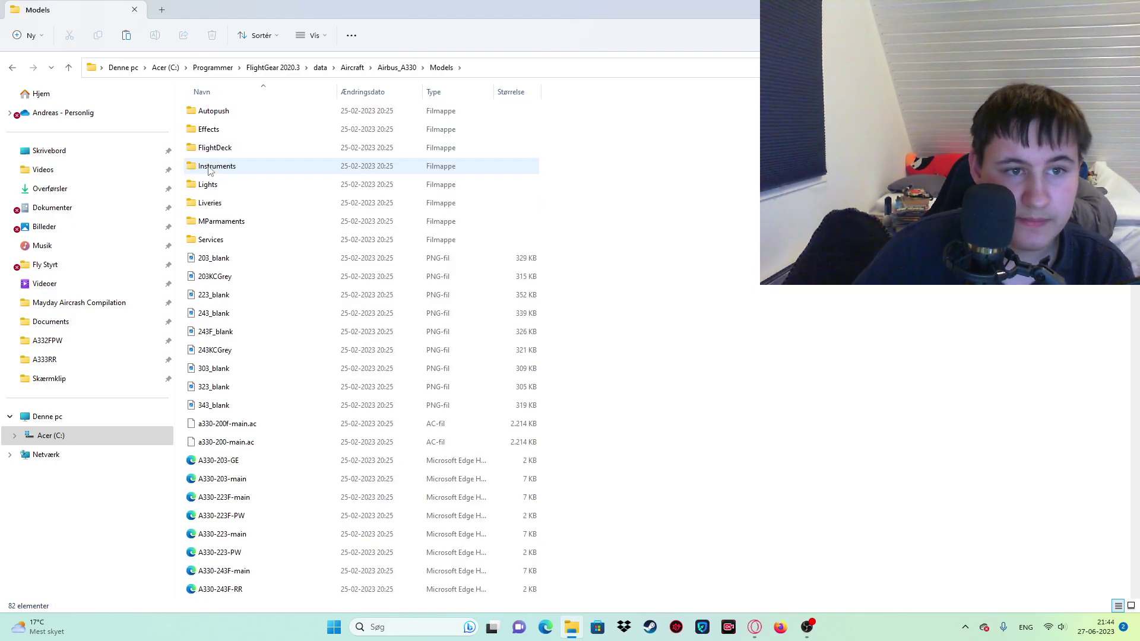
pyautogui.doubleClick(209, 203)
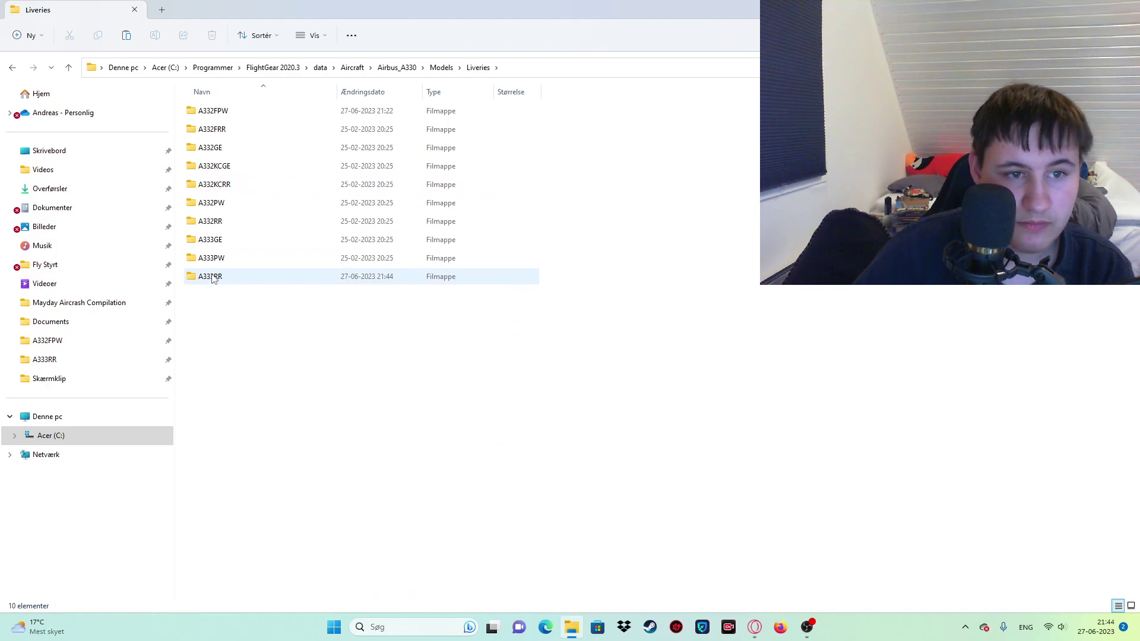
pyautogui.doubleClick(211, 277)
pyautogui.scroll(-15, 215, 202)
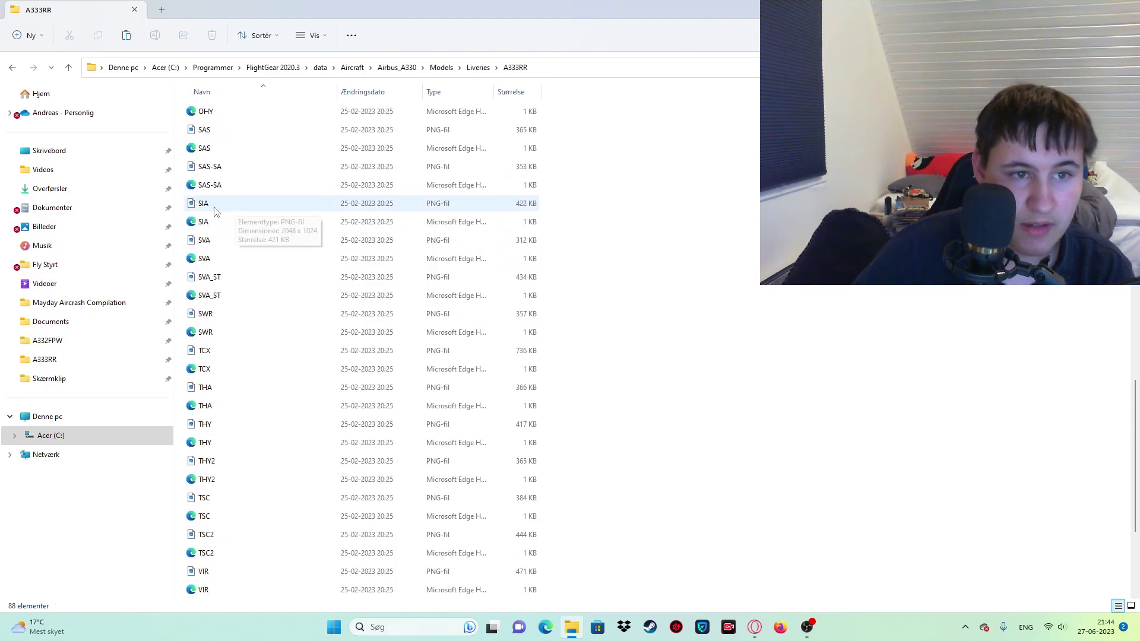
pyautogui.scroll(-3, 215, 211)
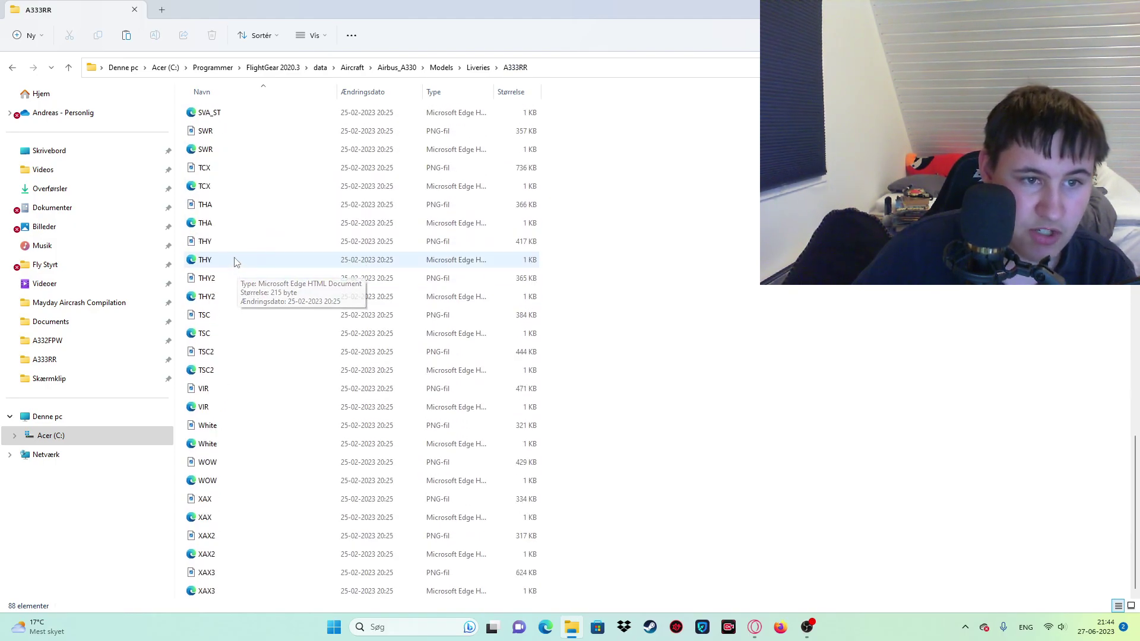
pyautogui.scroll(7, 225, 297)
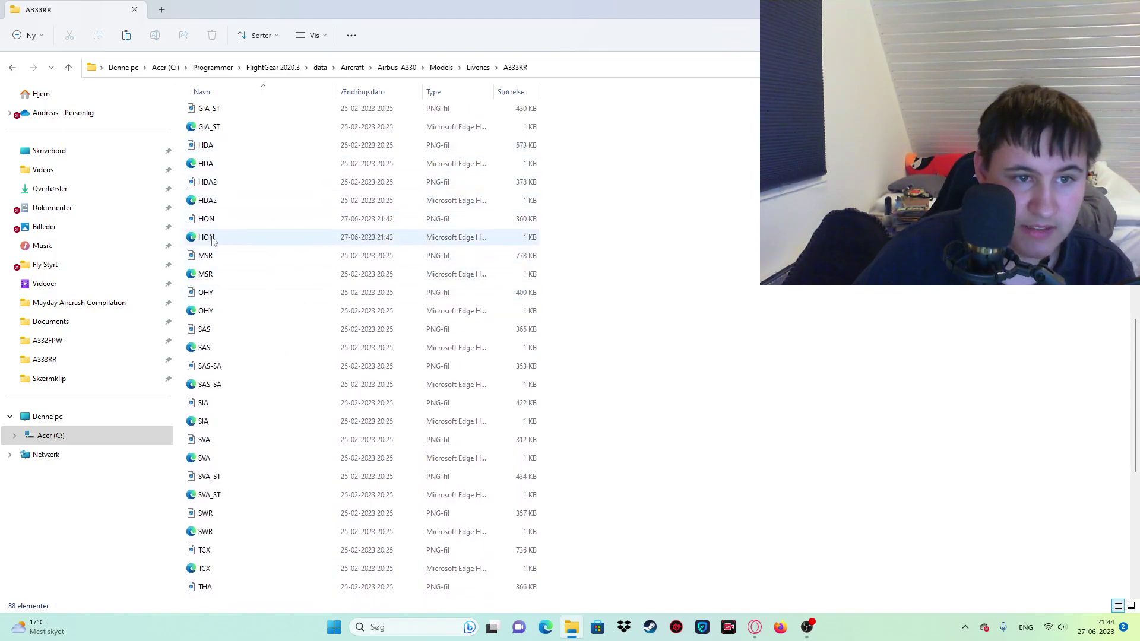
# Step: Launch FlightGear 2020.3, start a flight with the Airbus A330-343, and maximize the simulator window
pyautogui.click(394, 623)
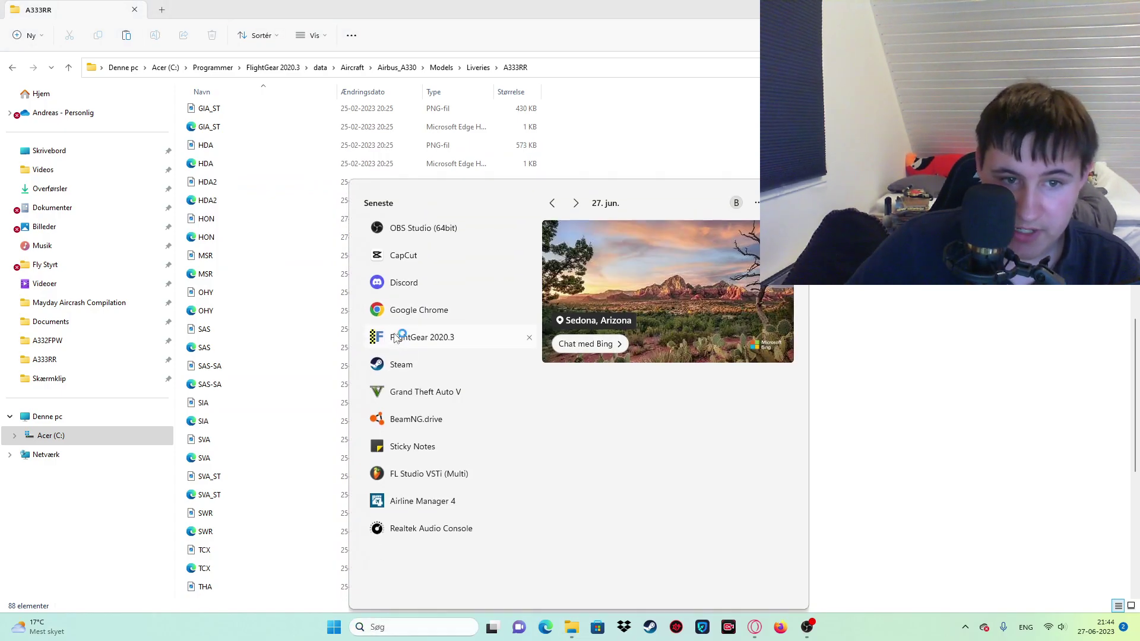
pyautogui.click(394, 332)
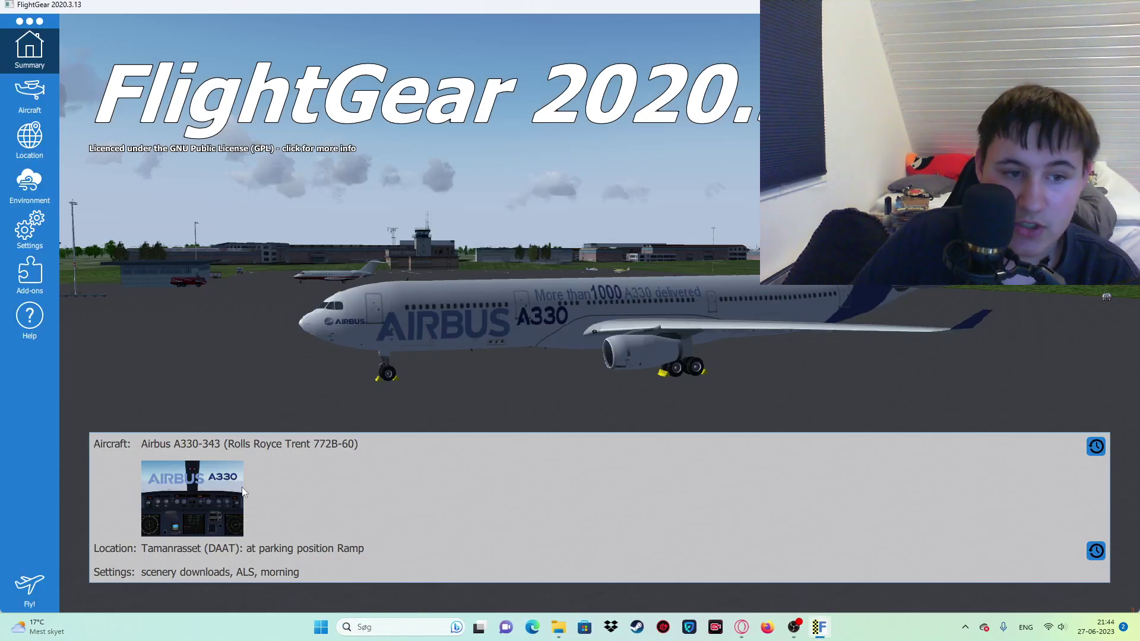
pyautogui.click(283, 443)
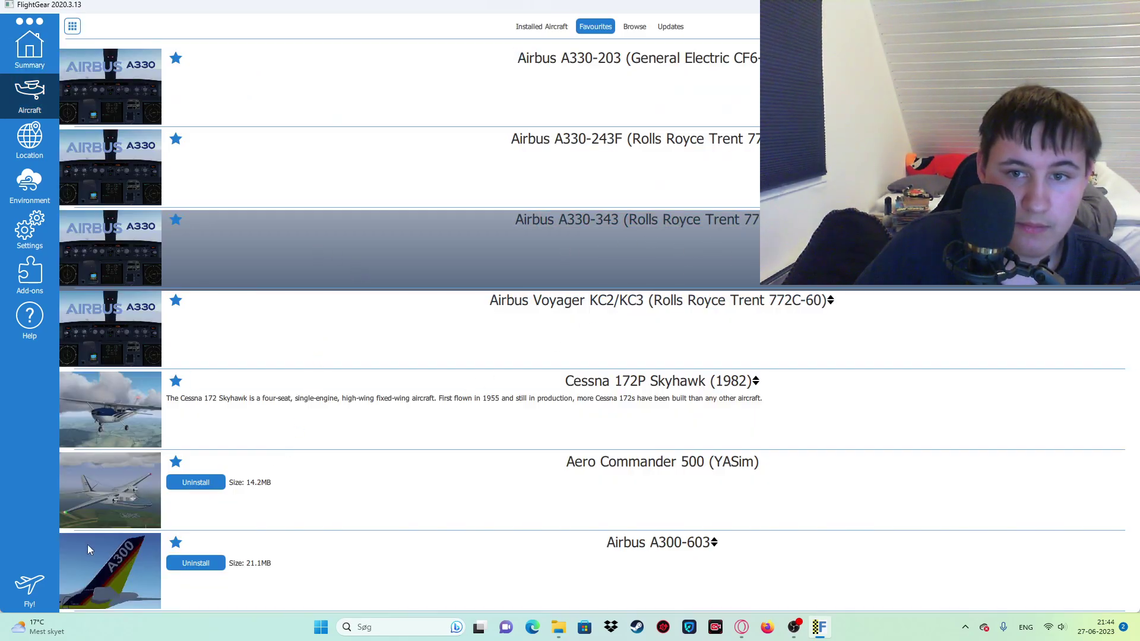
pyautogui.click(38, 592)
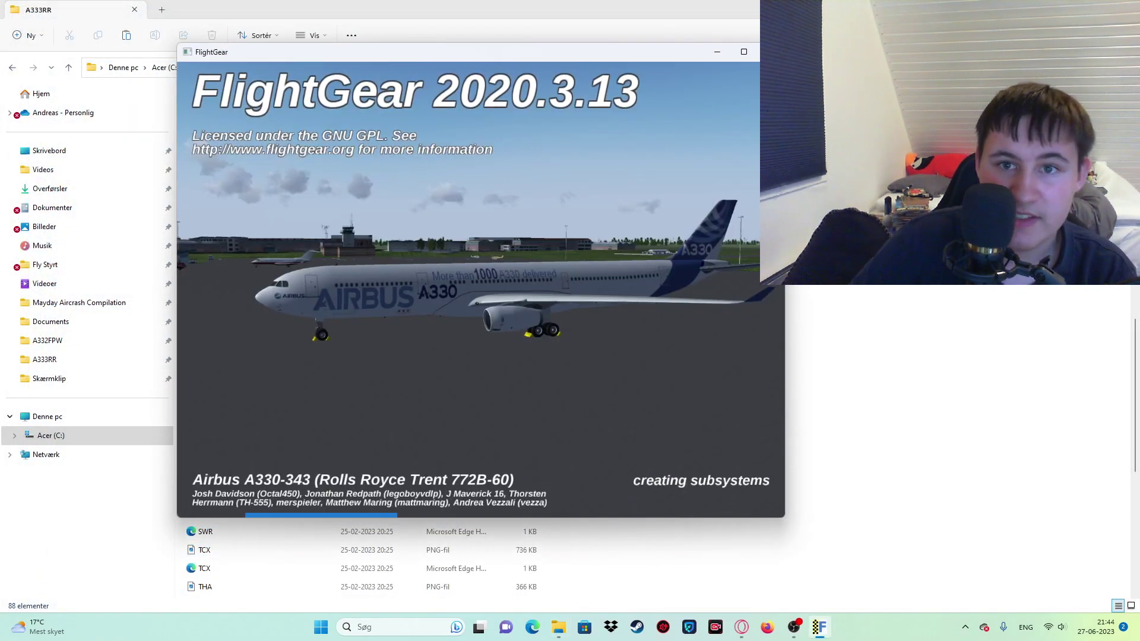
pyautogui.click(753, 53)
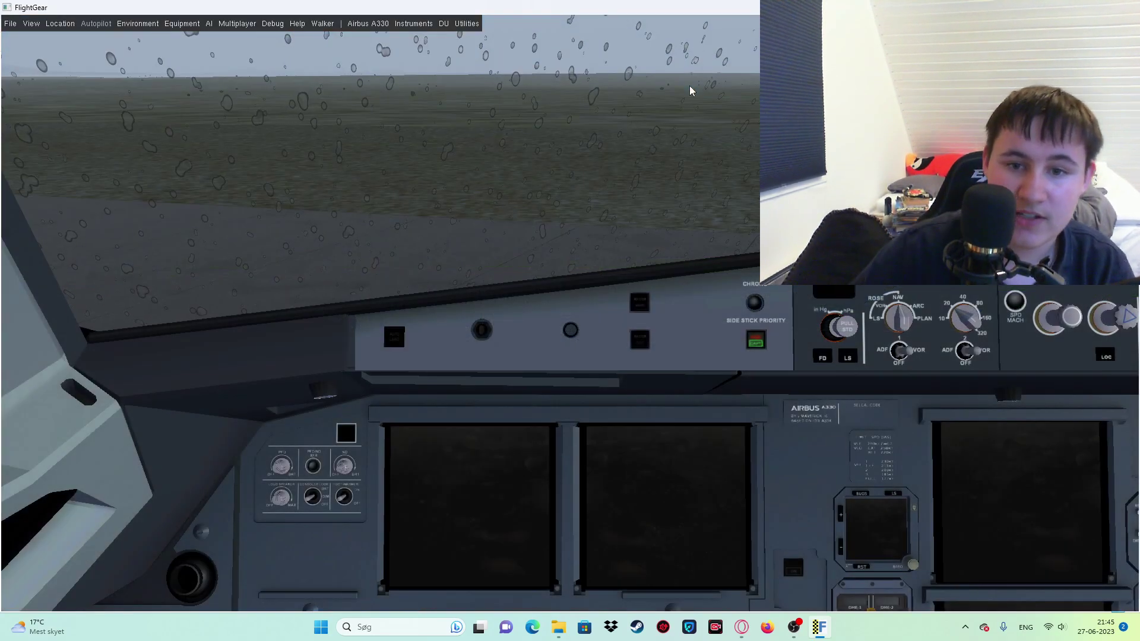
# Step: Switch to an external view of the aircraft and apply the HON livery to it
pyautogui.press('v')
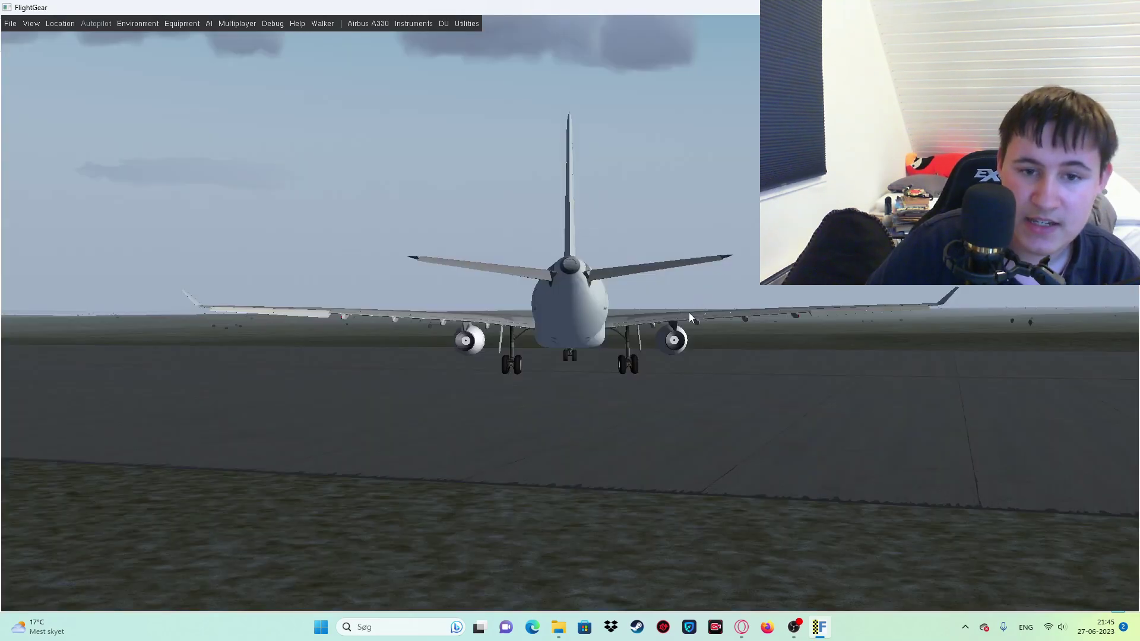
pyautogui.click(467, 23)
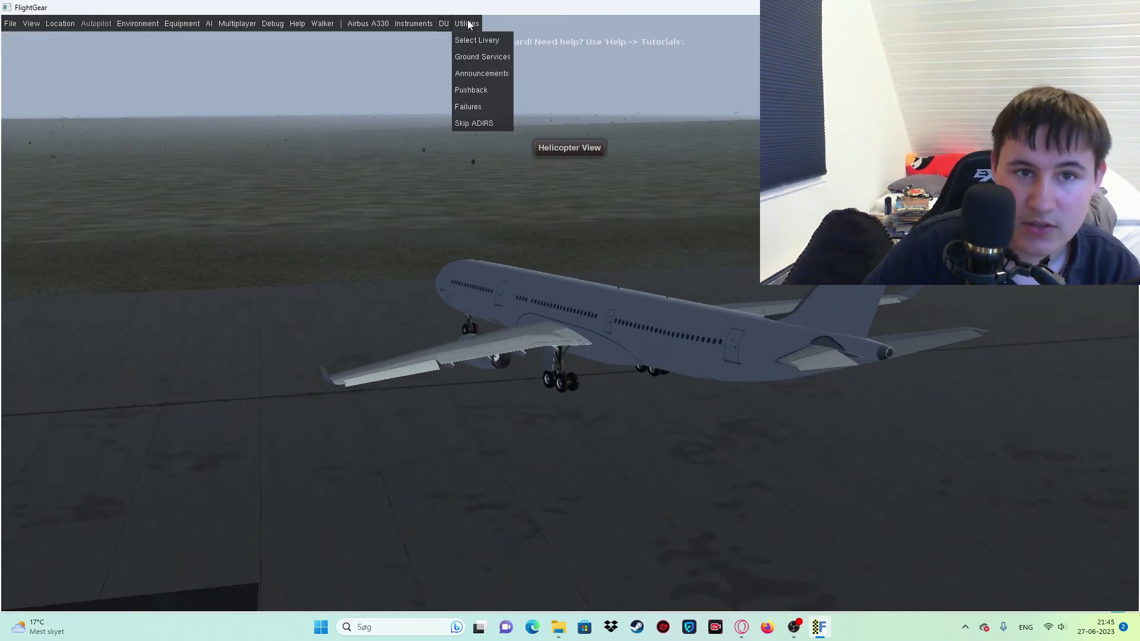
pyautogui.click(477, 41)
pyautogui.scroll(-5, 1046, 311)
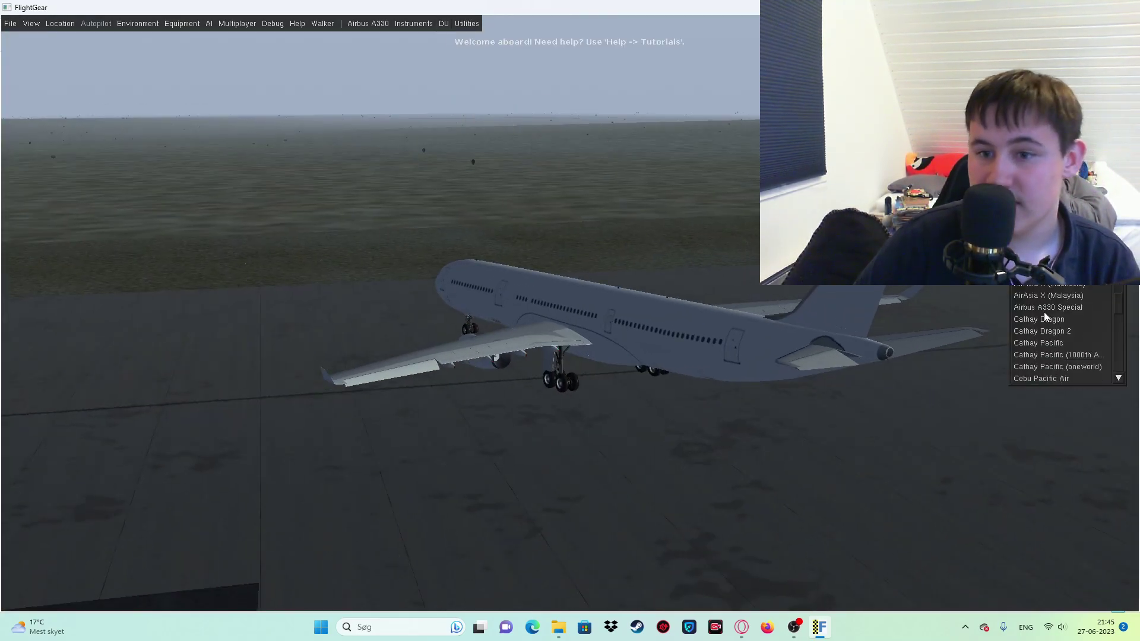
pyautogui.scroll(-3, 1043, 313)
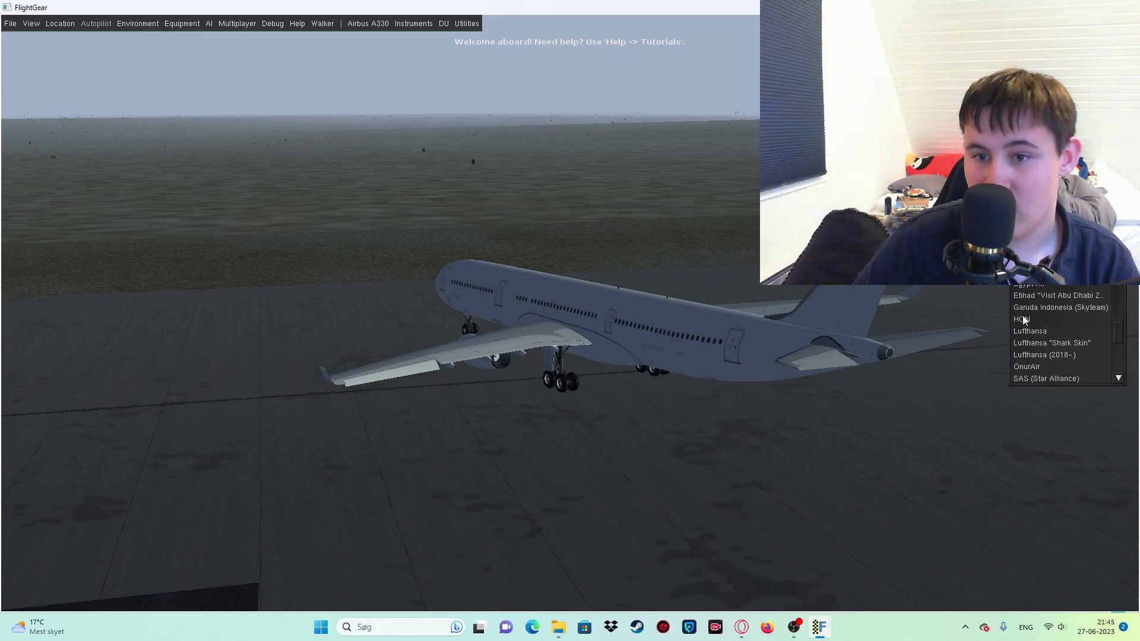
pyautogui.click(1024, 321)
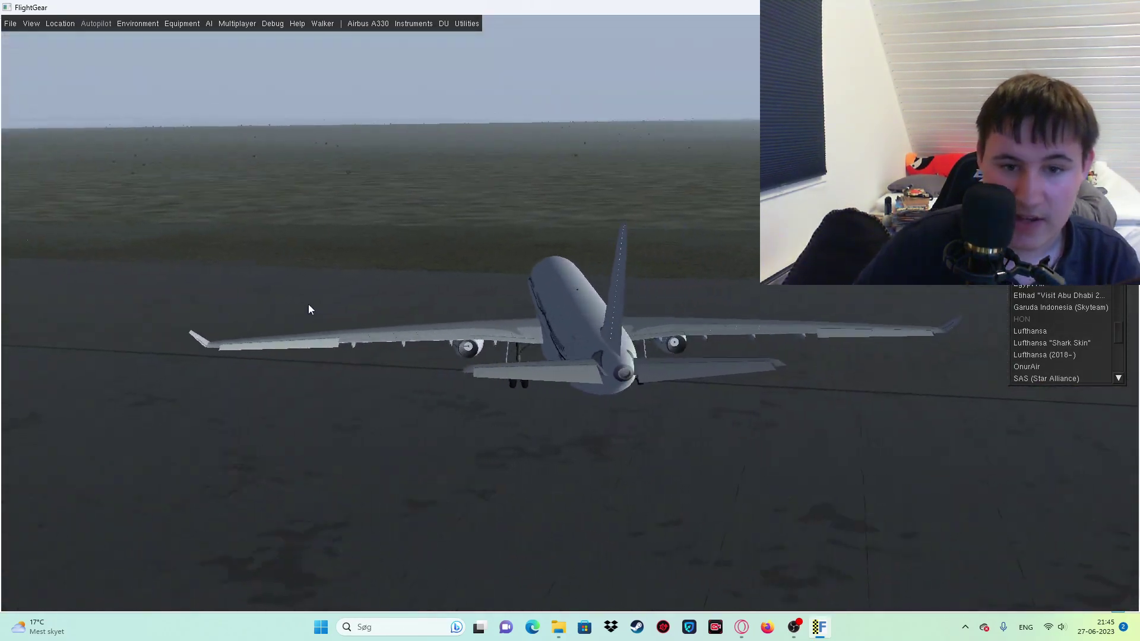
# Step: Examine the HON livery around the aircraft from outside, and exit FlightGear
pyautogui.moveTo(308, 304); pyautogui.dragTo(473, 332)
pyautogui.moveTo(592, 352); pyautogui.dragTo(696, 310)
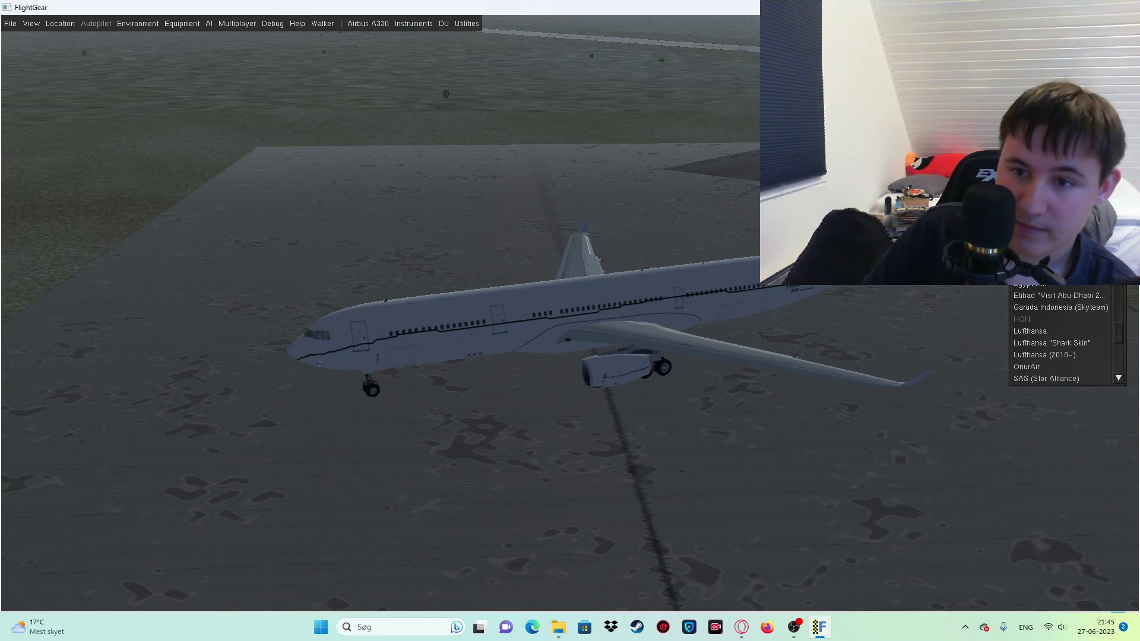
pyautogui.press('Escape')
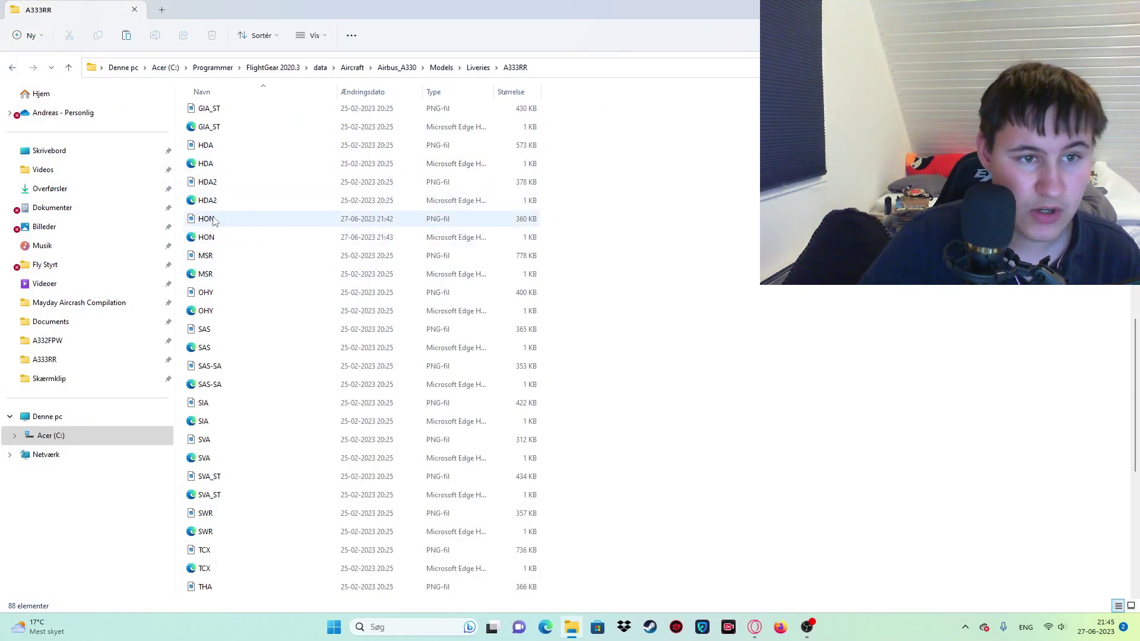
# Step: Open the HON PNG texture from the A333RR folder for viewing and close it
pyautogui.rightClick(215, 220)
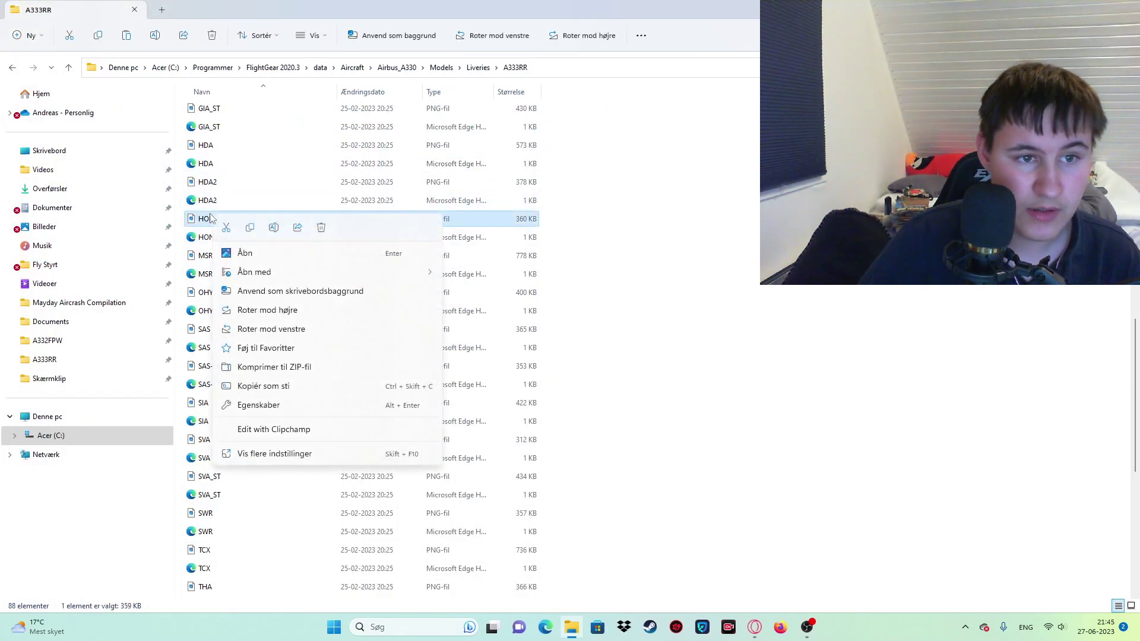
pyautogui.click(245, 254)
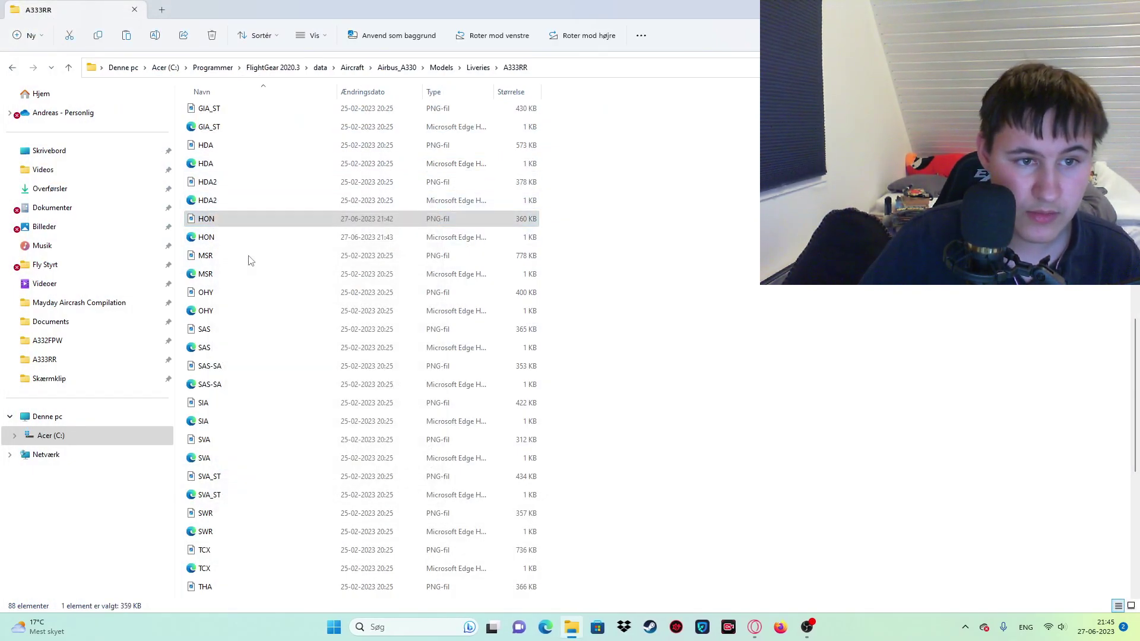
pyautogui.hotkey('alt', 'F4')
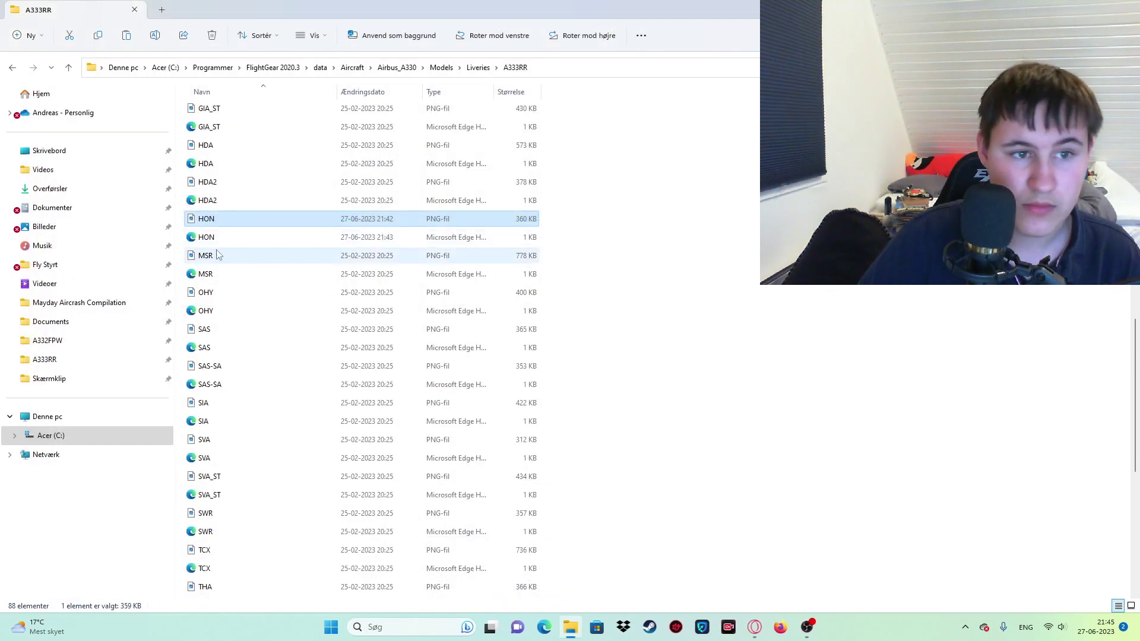
pyautogui.rightClick(212, 222)
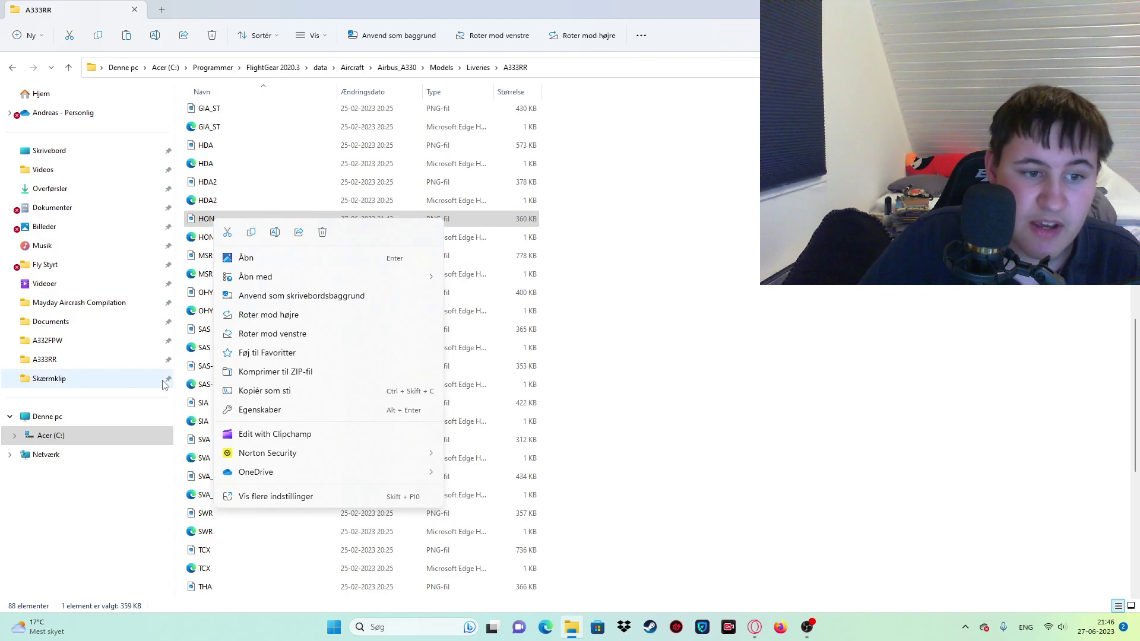
pyautogui.click(157, 569)
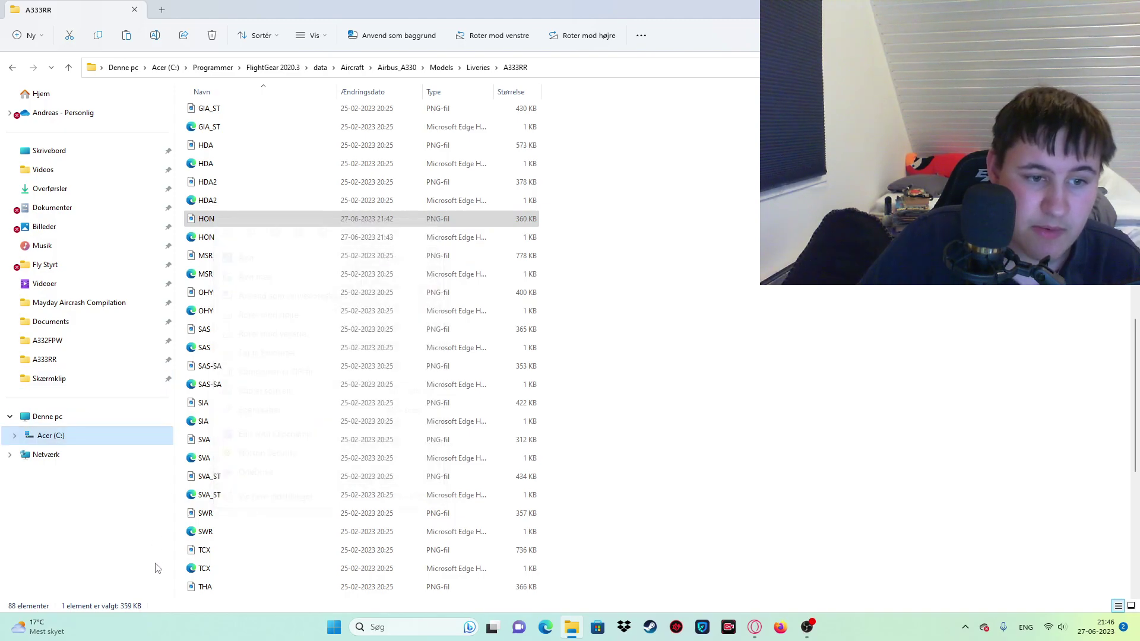
pyautogui.click(86, 512)
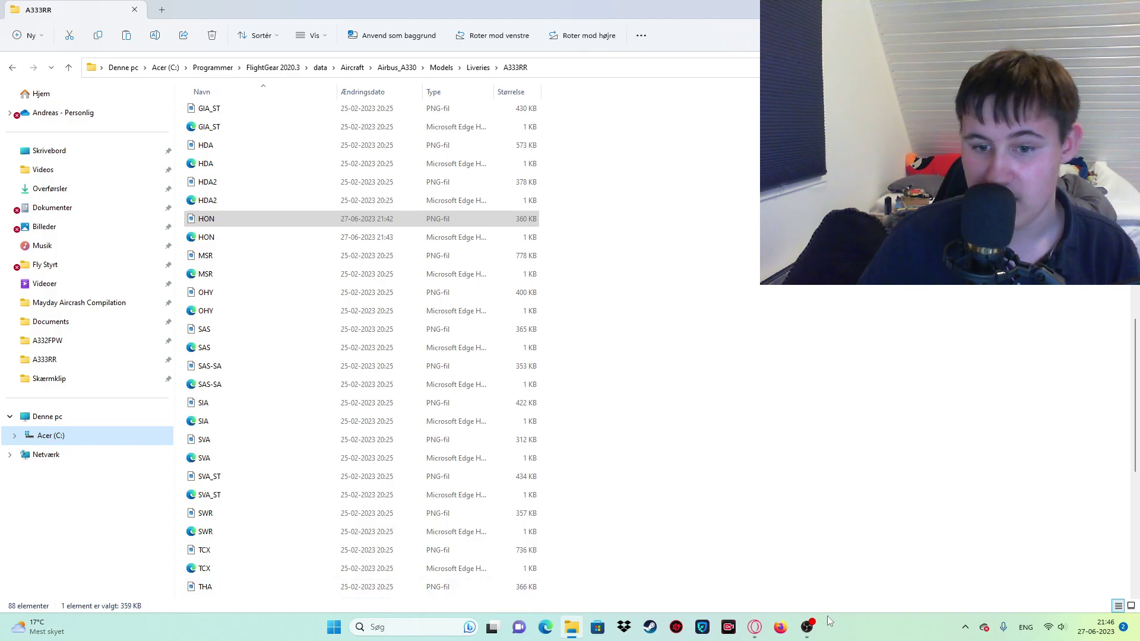
pyautogui.click(799, 631)
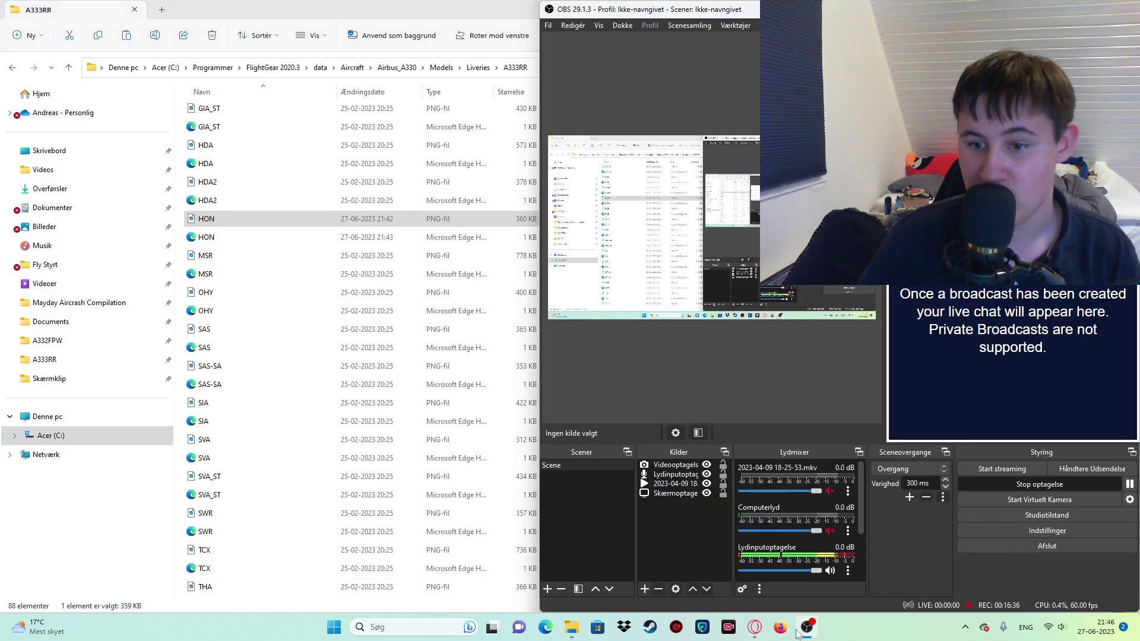